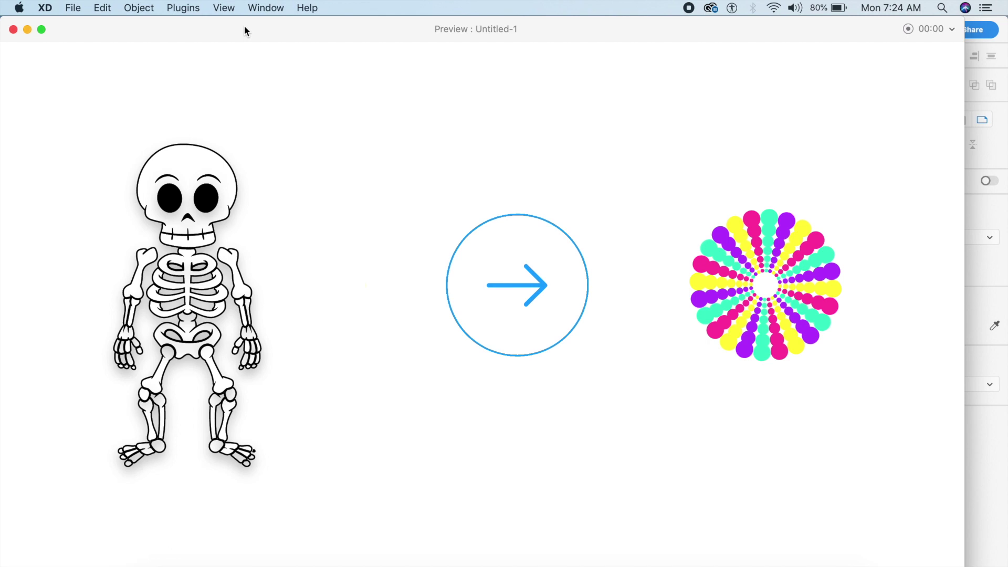
# - Play the skeleton, arrow circle and coloured dot ring animations in the preview
pyautogui.click(208, 266)
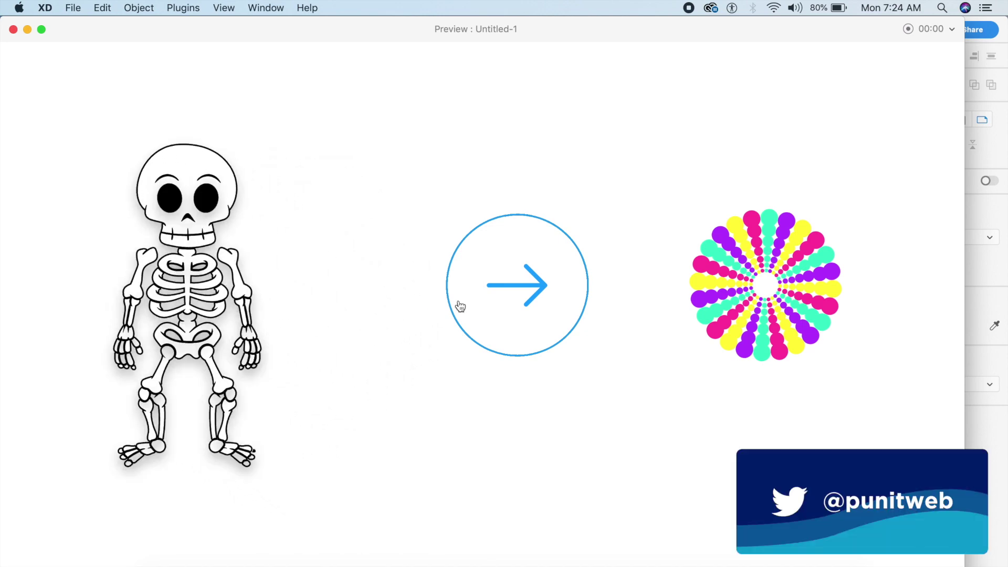
pyautogui.click(511, 293)
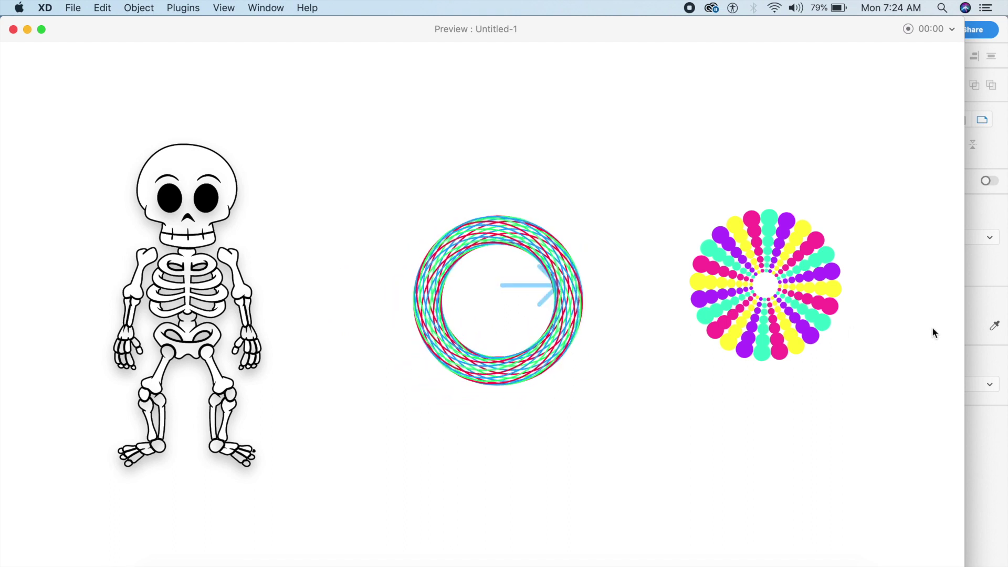
pyautogui.click(756, 283)
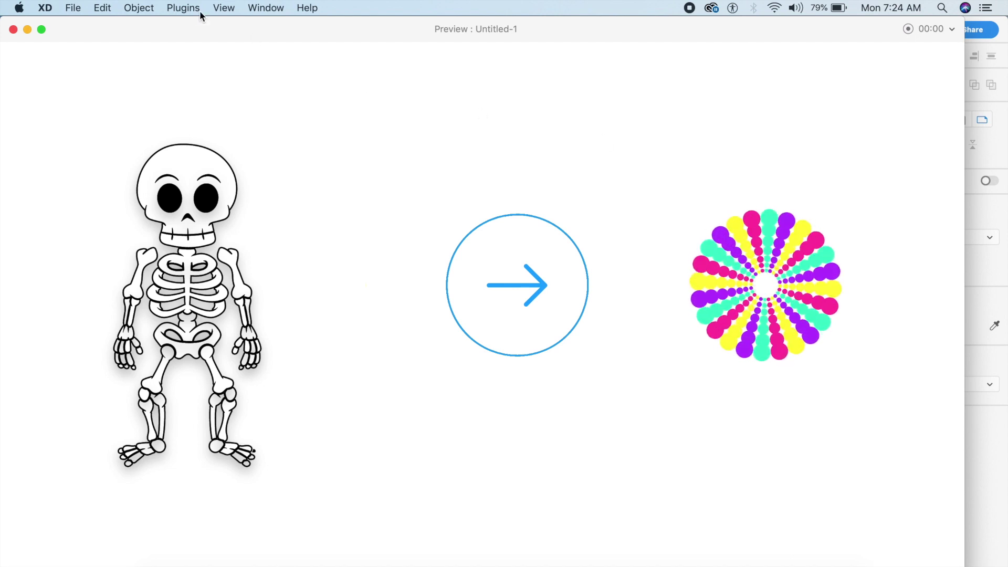
pyautogui.click(264, 331)
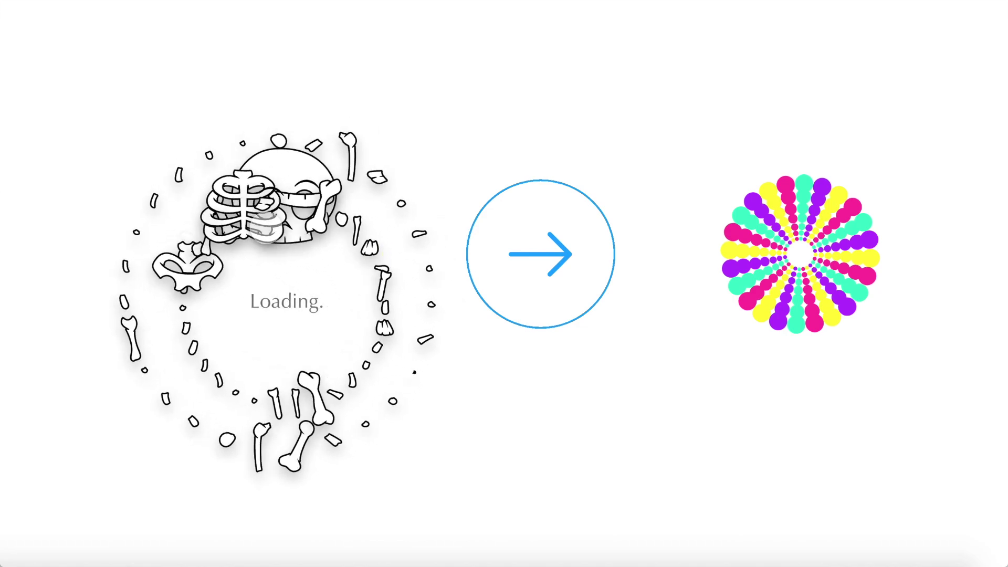
pyautogui.click(548, 254)
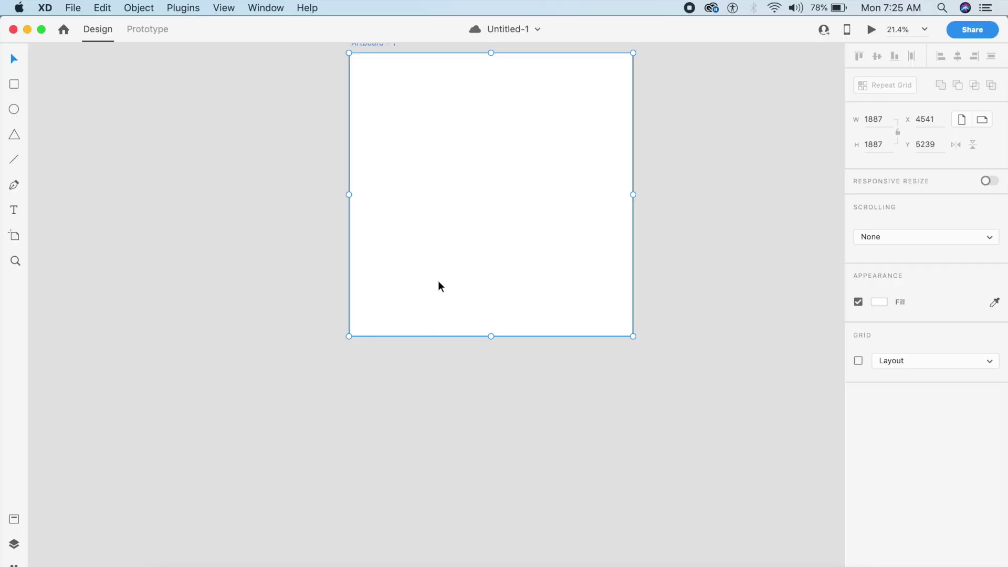
# - Paste the skeleton artwork onto the blank artboard, scaled up to most of its height and centred
pyautogui.scroll(2, 439, 286)
pyautogui.hscroll(-2, 439, 285)
pyautogui.press('super+v')
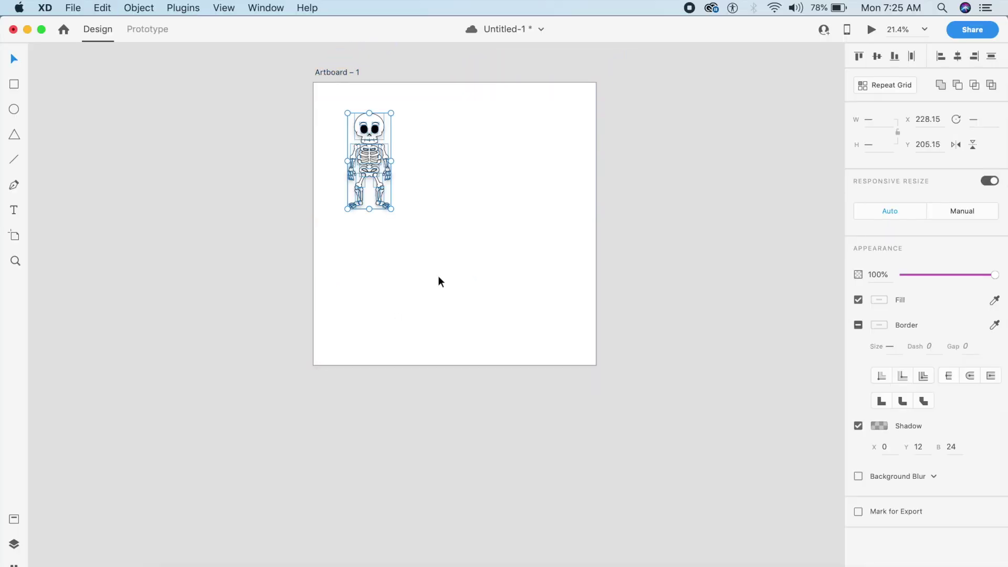
pyautogui.moveTo(427, 236); pyautogui.dragTo(340, 125)
pyautogui.moveTo(392, 211); pyautogui.dragTo(495, 318)
pyautogui.moveTo(399, 254); pyautogui.dragTo(460, 261)
pyautogui.click(525, 245)
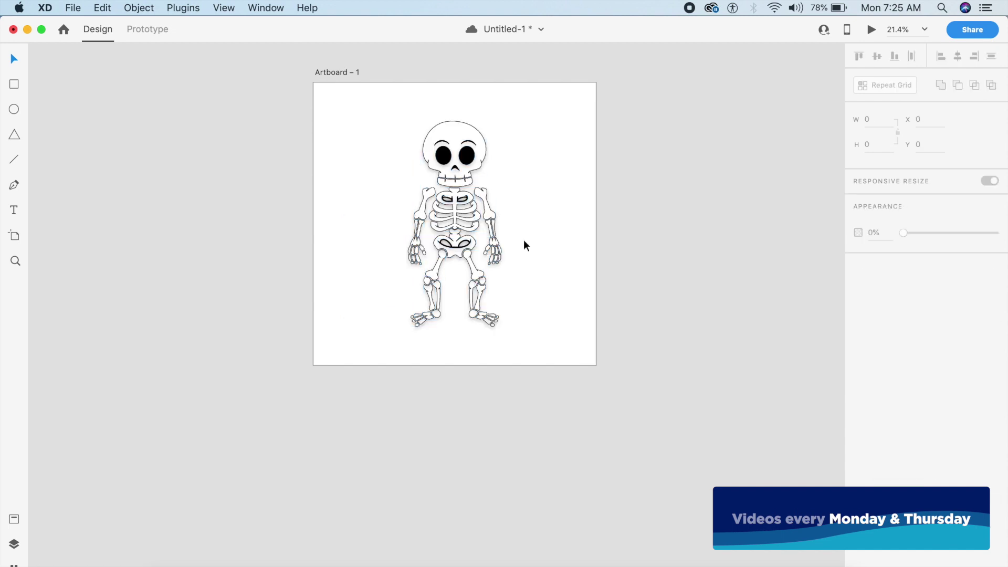
# - Select individual arm bones one by one to check that the skeleton consists of separate shapes
pyautogui.scroll(5, 525, 245)
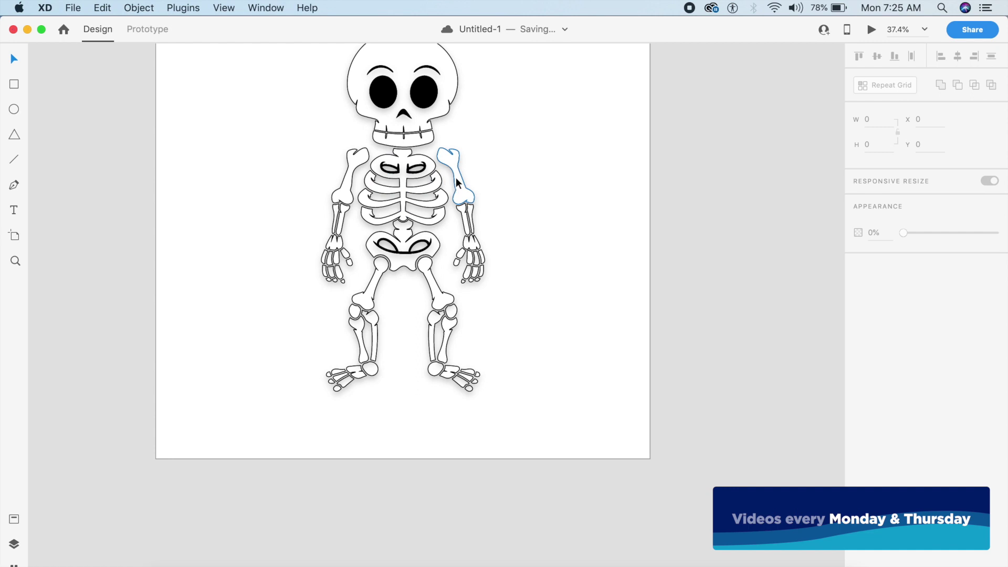
pyautogui.click(455, 175)
pyautogui.click(352, 181)
pyautogui.click(341, 228)
pyautogui.press('Escape')
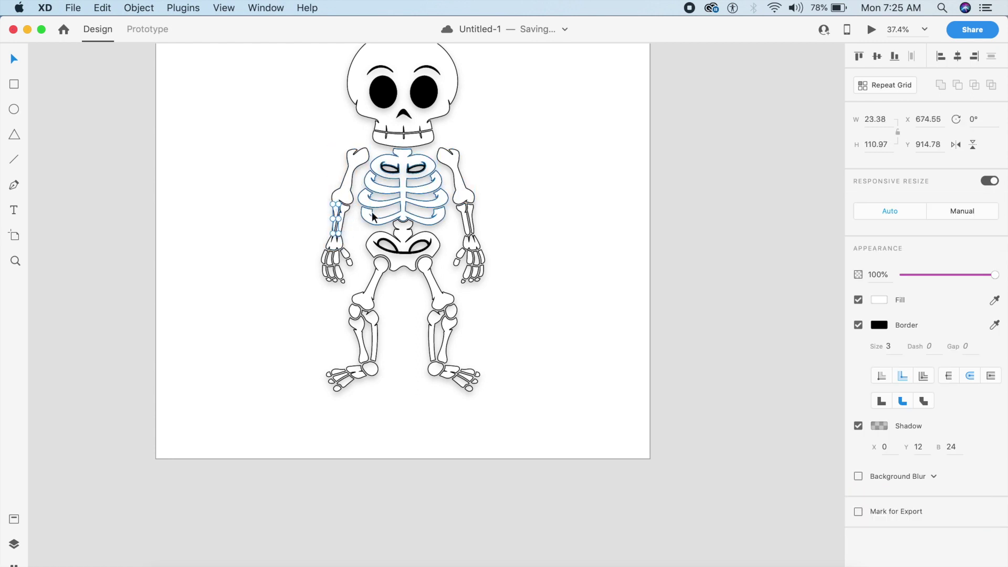
pyautogui.press('Escape')
pyautogui.press('Escape')
# - Duplicate the whole artboard containing the skeleton
pyautogui.scroll(-3, 428, 218)
pyautogui.scroll(3, 455, 208)
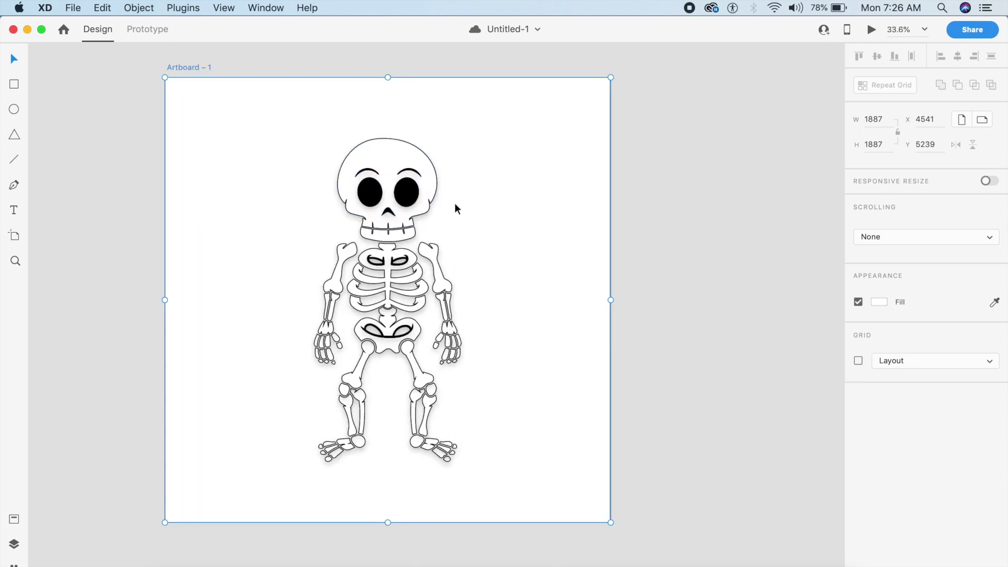
pyautogui.press('super+d')
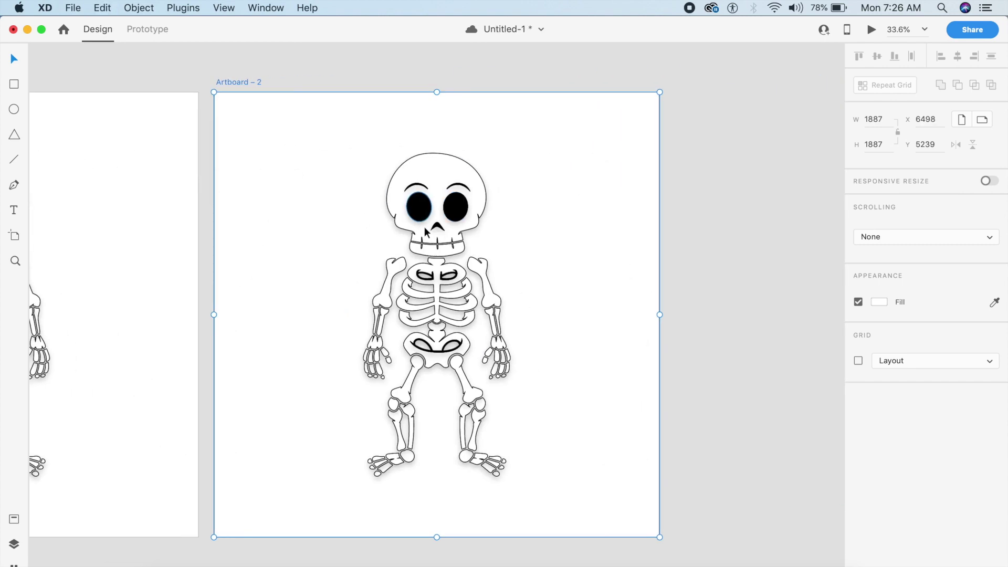
# - Hide the black eye, eyebrow and nose shapes of the skeleton on the duplicated artboard and save the document
pyautogui.doubleClick(418, 204)
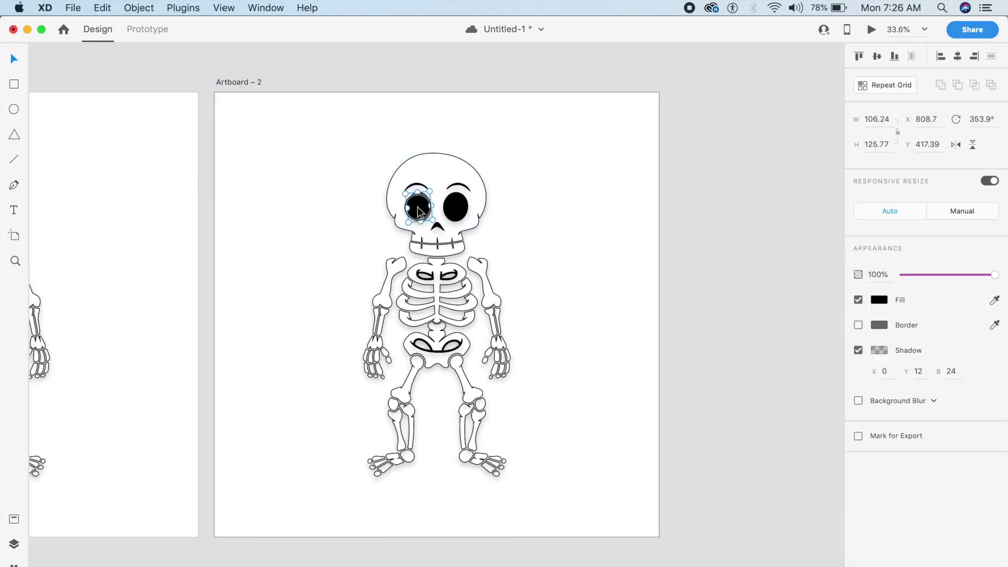
pyautogui.keyDown('shift'); pyautogui.click(452, 214); pyautogui.keyUp('shift')
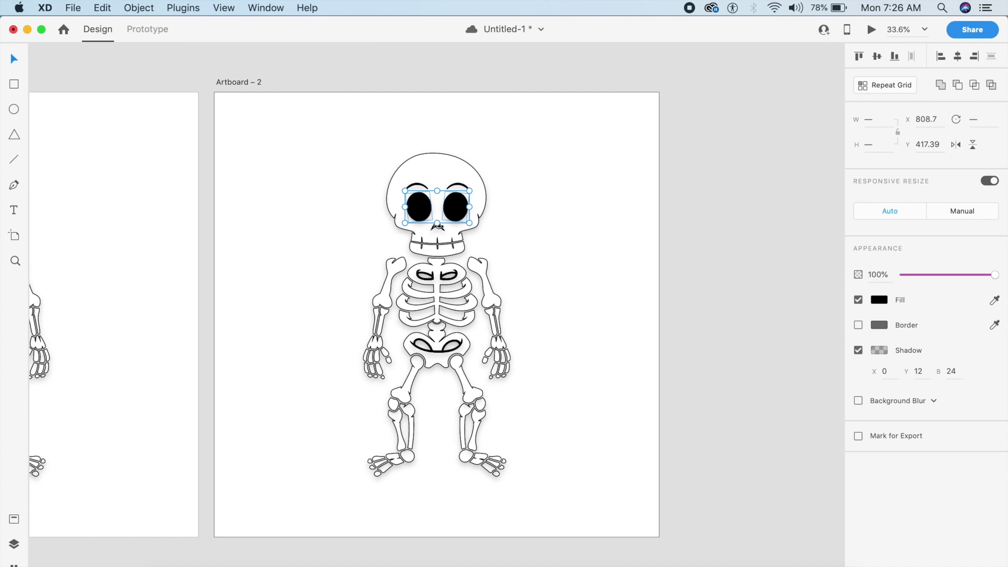
pyautogui.scroll(5, 455, 219)
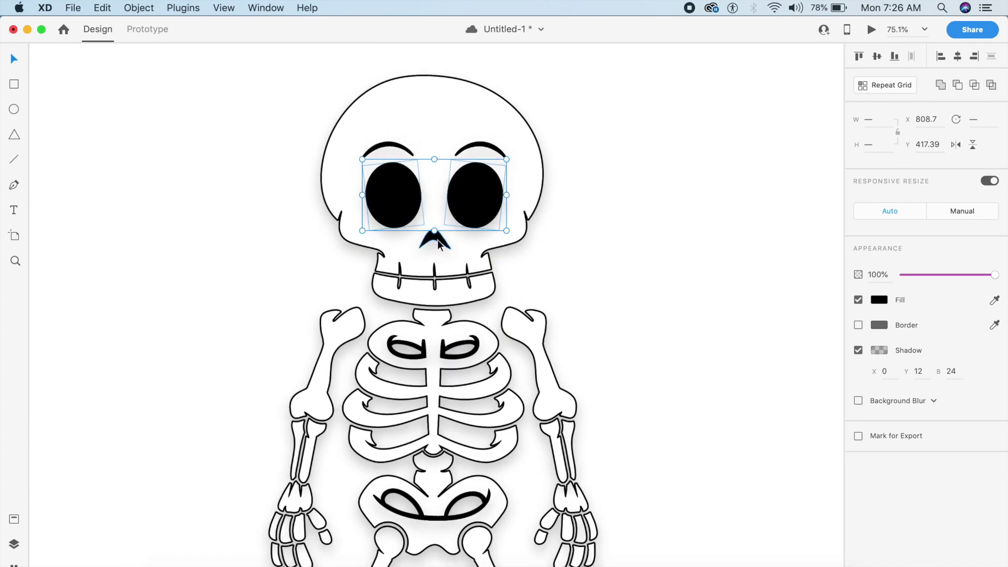
pyautogui.keyDown('shift'); pyautogui.click(491, 150); pyautogui.keyUp('shift')
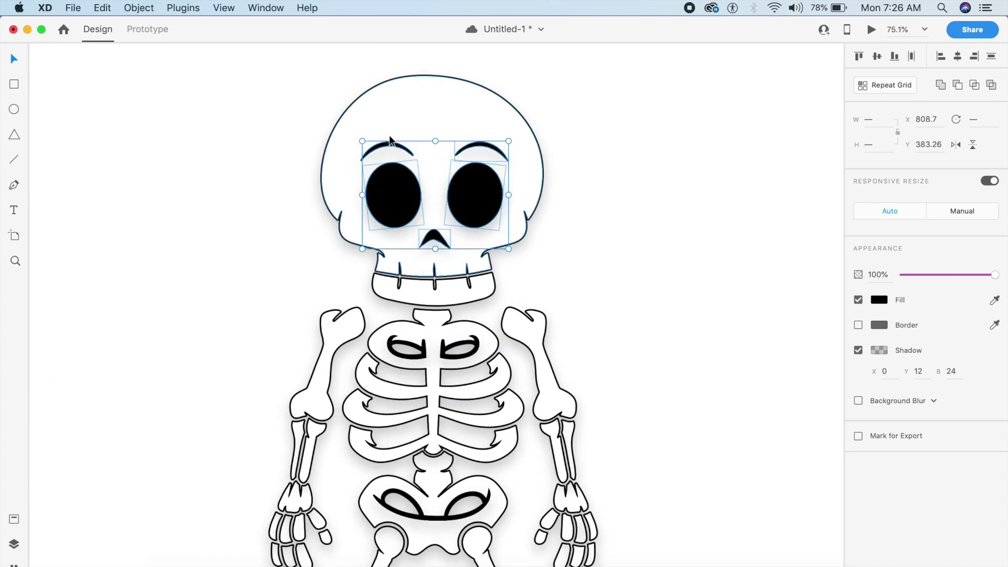
pyautogui.keyDown('shift'); pyautogui.click(394, 148); pyautogui.keyUp('shift')
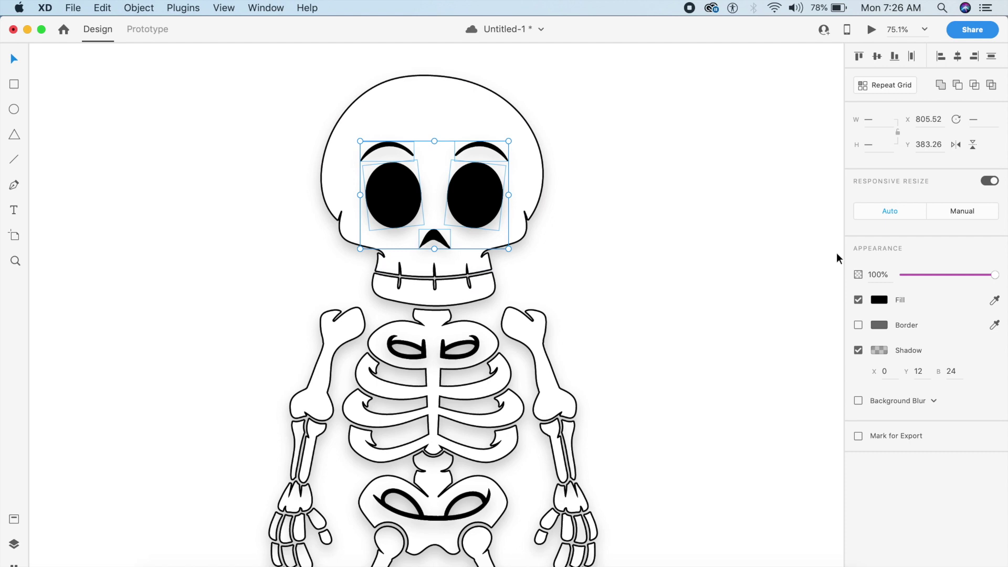
pyautogui.press('super+z')
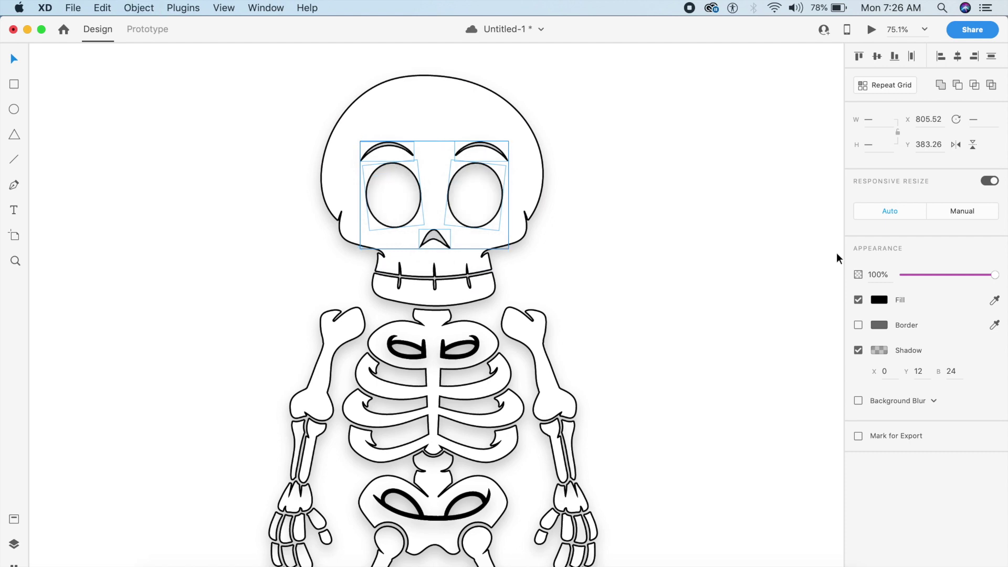
pyautogui.click(723, 257)
pyautogui.press('super+0')
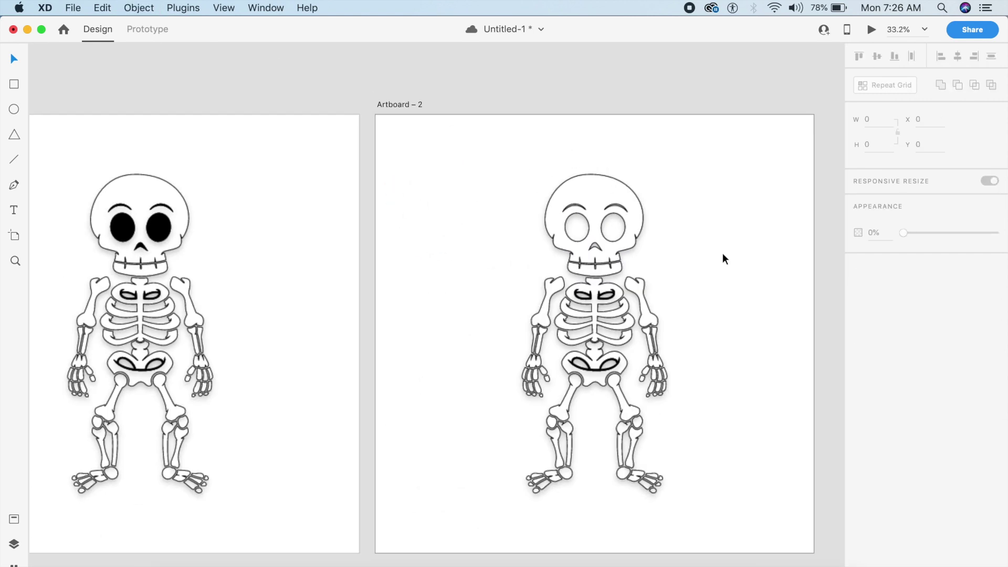
pyautogui.hscroll(2, 723, 258)
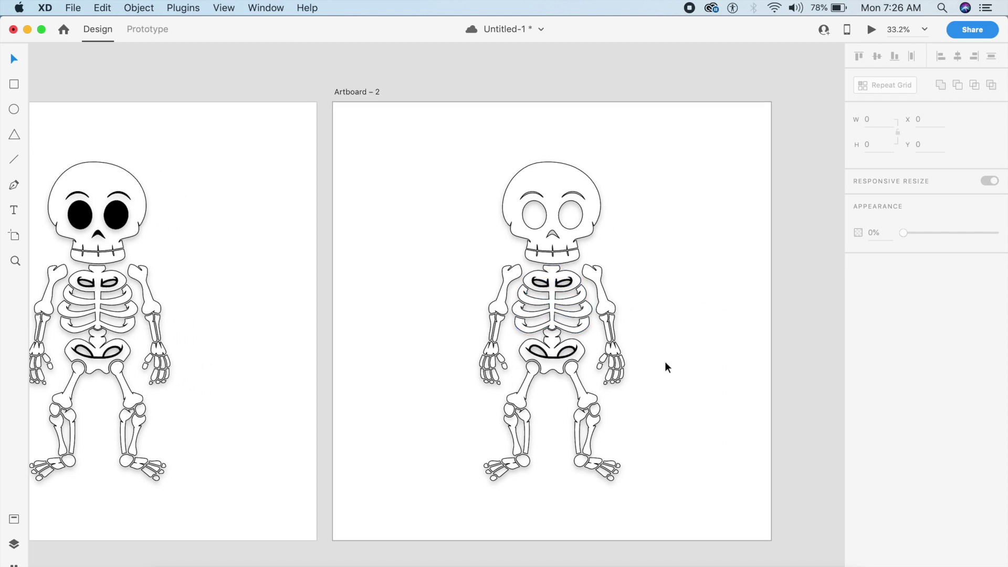
pyautogui.press('super+s')
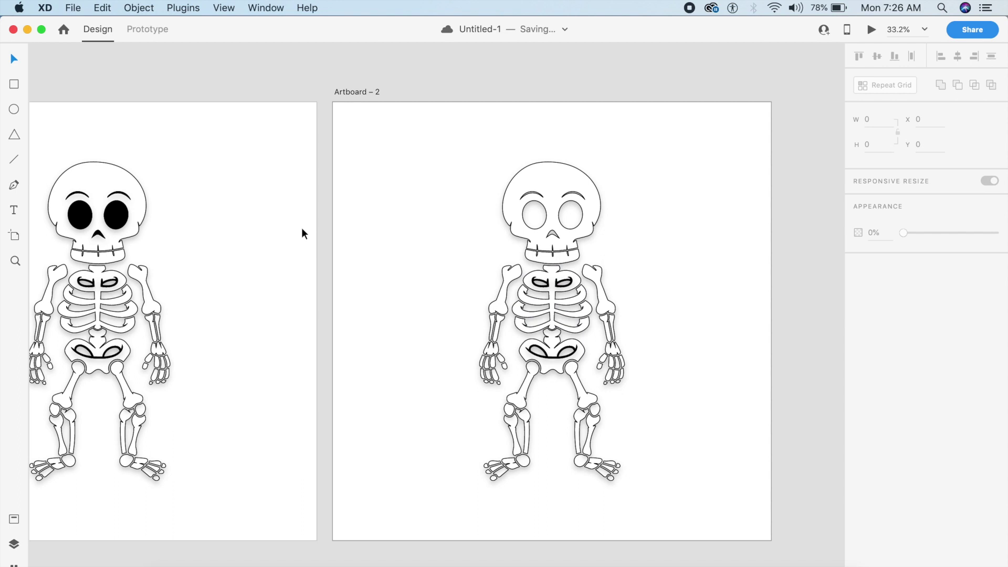
# - Open the layers of Artboard – 2 and examine the list of numbered bone shapes
pyautogui.click(14, 544)
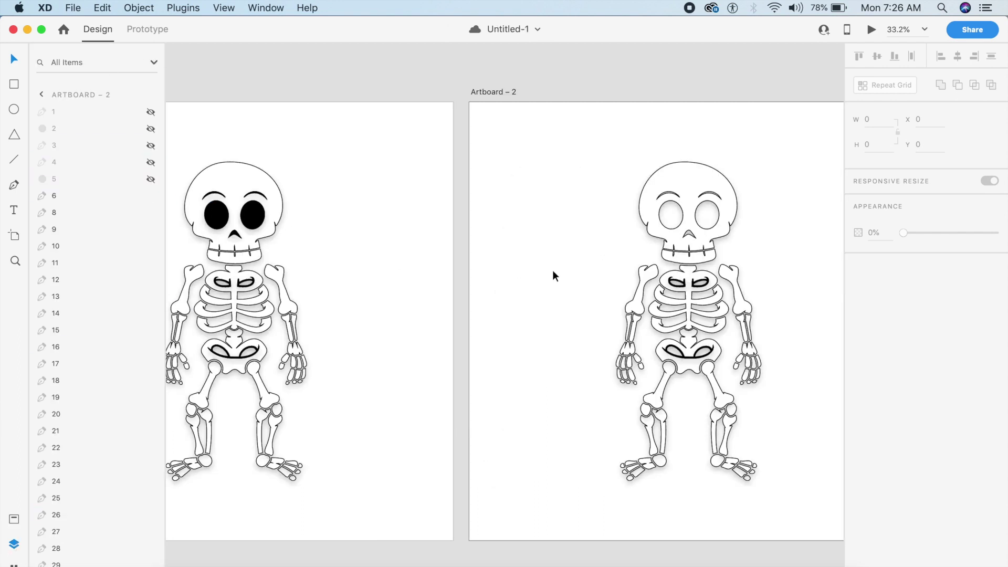
pyautogui.hscroll(3, 555, 274)
pyautogui.click(434, 93)
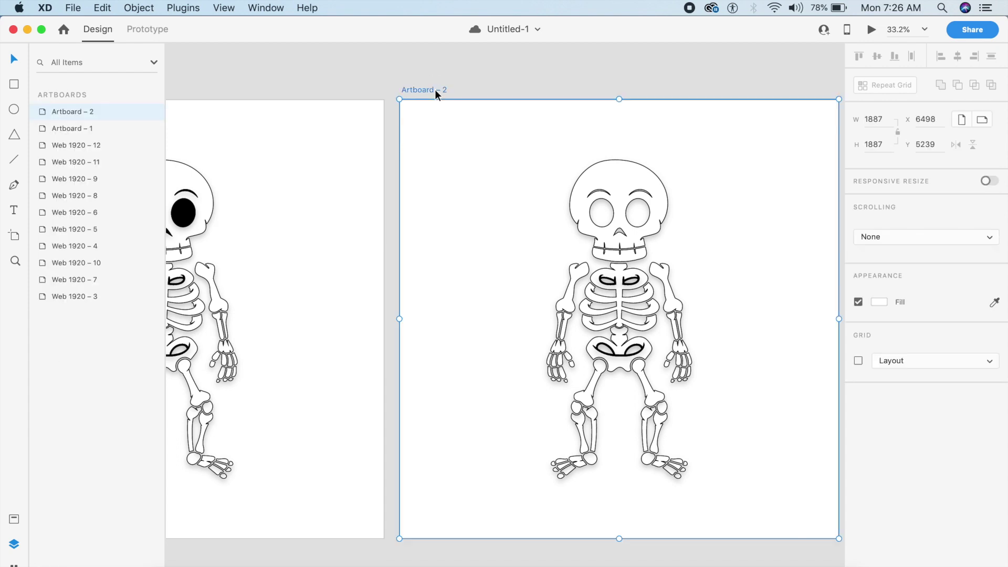
pyautogui.click(40, 112)
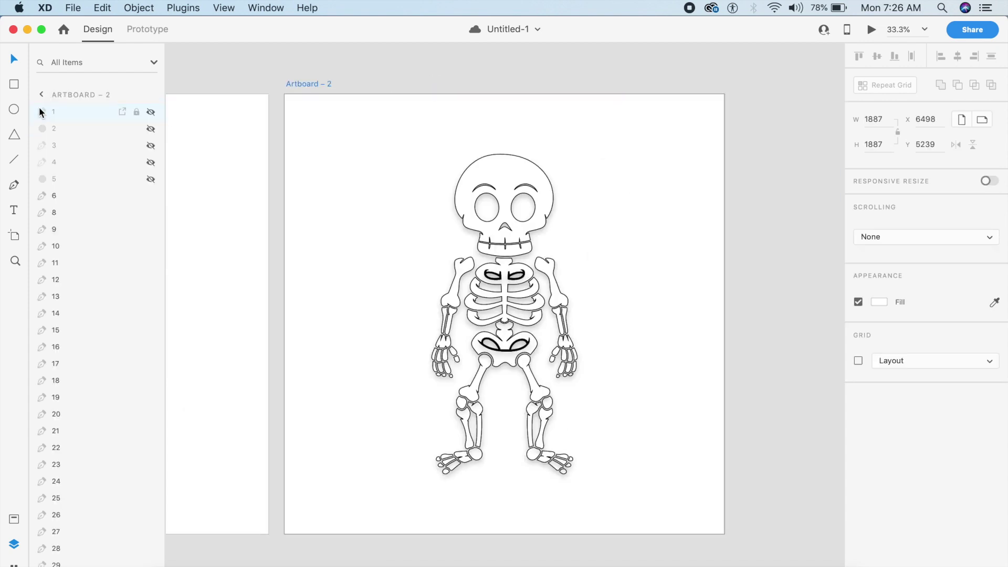
pyautogui.scroll(-1, 68, 246)
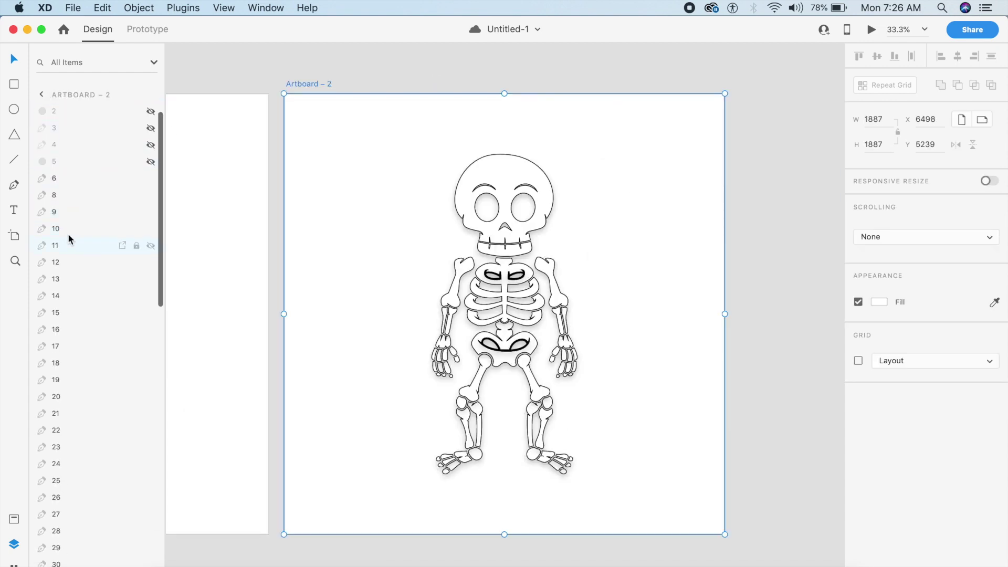
pyautogui.click(80, 181)
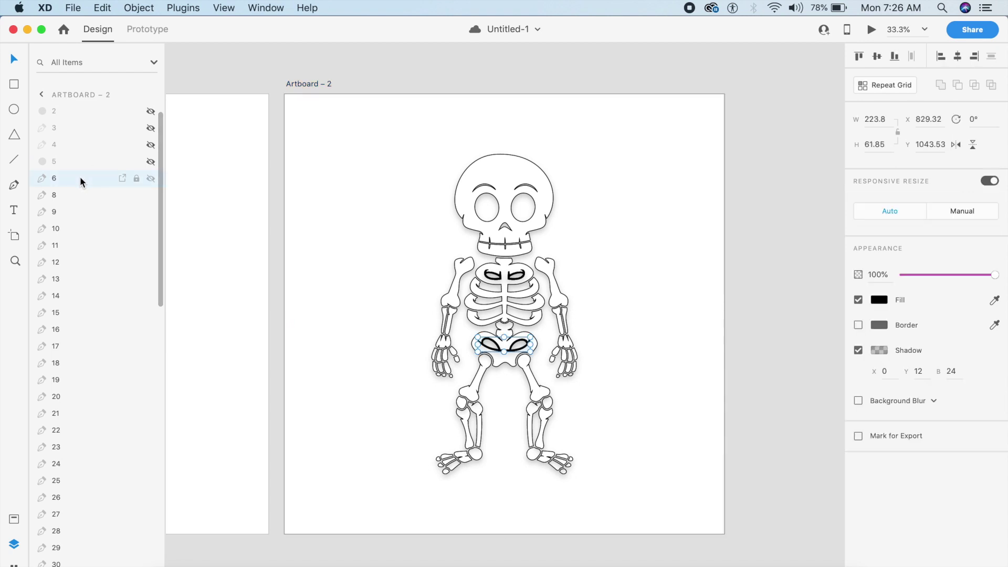
pyautogui.scroll(-10, 75, 361)
pyautogui.scroll(-14, 75, 361)
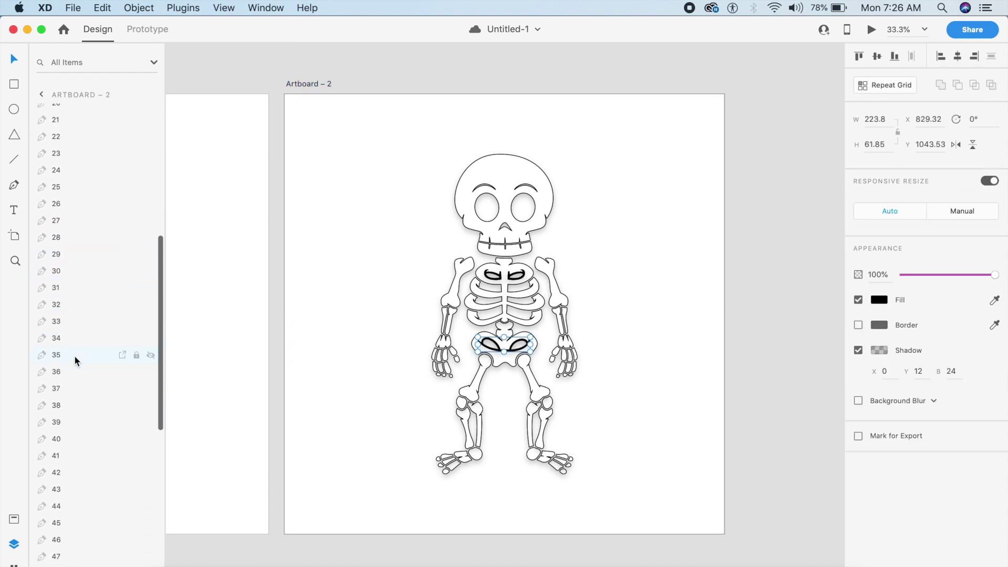
pyautogui.scroll(-3, 75, 360)
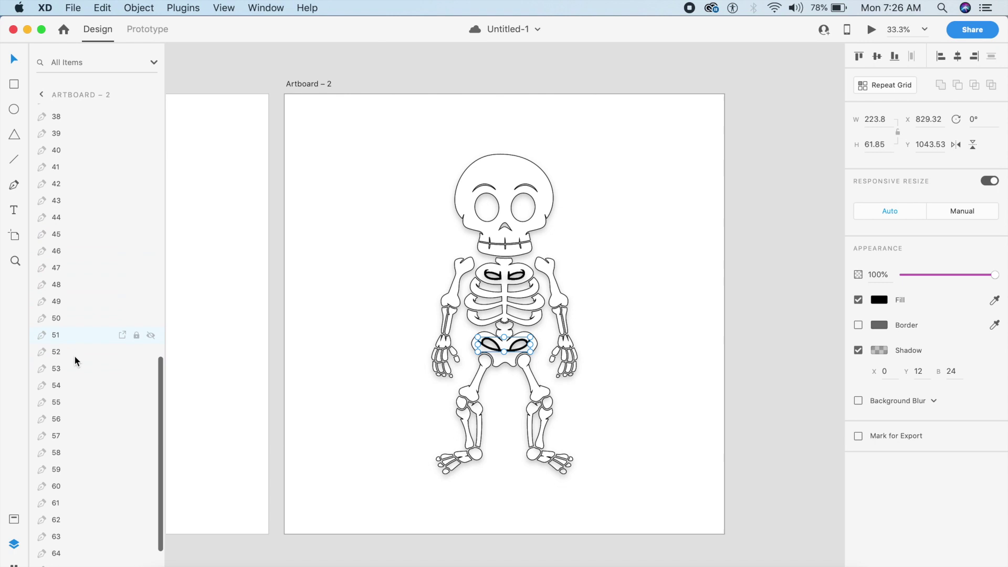
pyautogui.scroll(5, 76, 361)
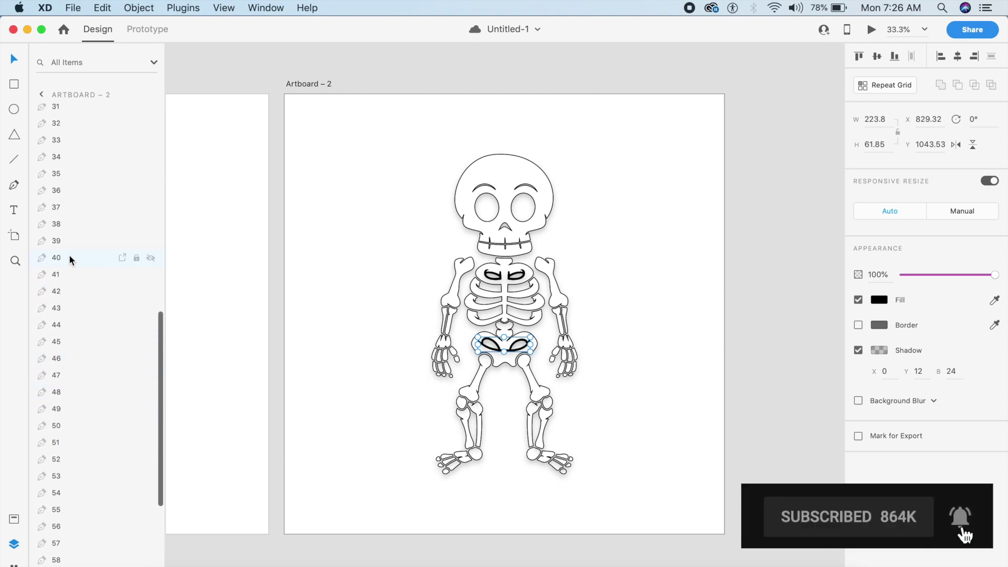
# - Select all visible skeleton shapes on Artboard – 2 and open the Arranger for XD plugin
pyautogui.press('super+a')
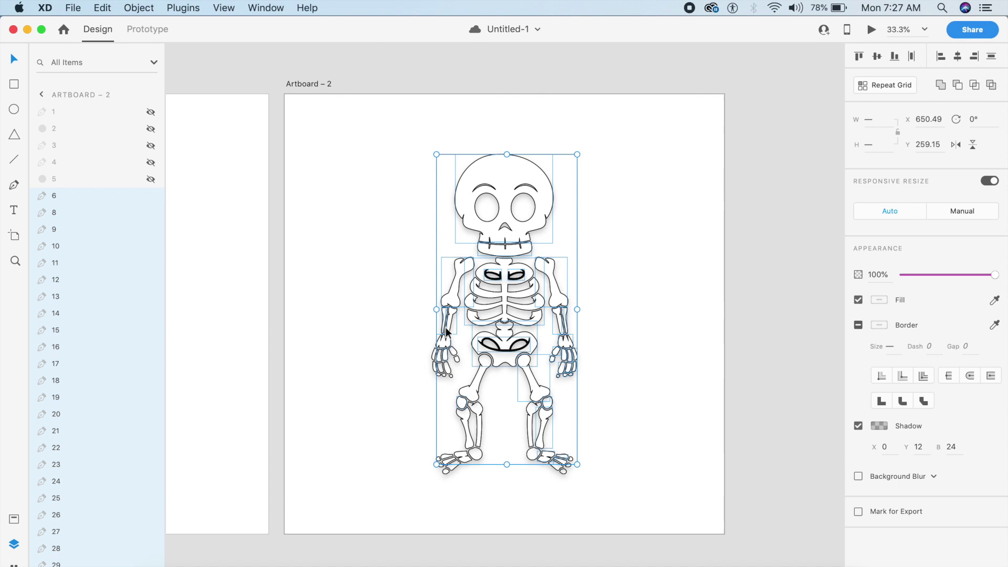
pyautogui.click(14, 563)
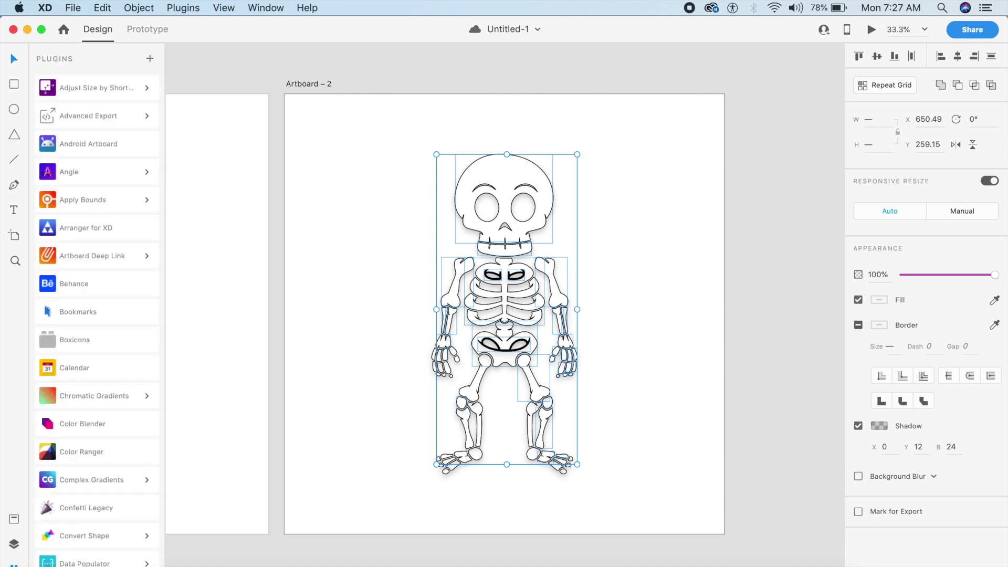
pyautogui.click(101, 233)
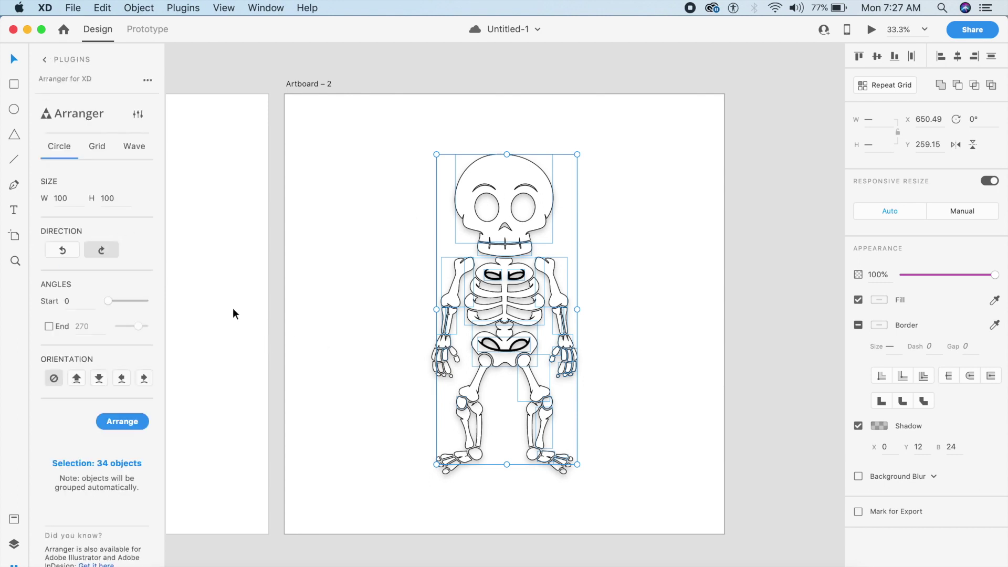
# - Arrange the selected skeleton shapes in a circle with width 450 and height 450
pyautogui.doubleClick(69, 195)
pyautogui.write('450')
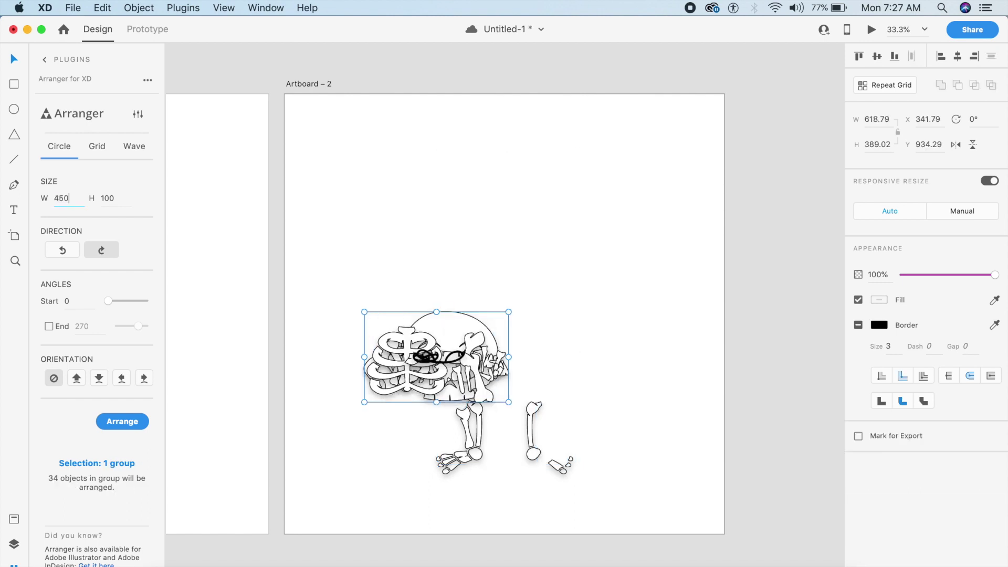
pyautogui.doubleClick(100, 193)
pyautogui.write('450')
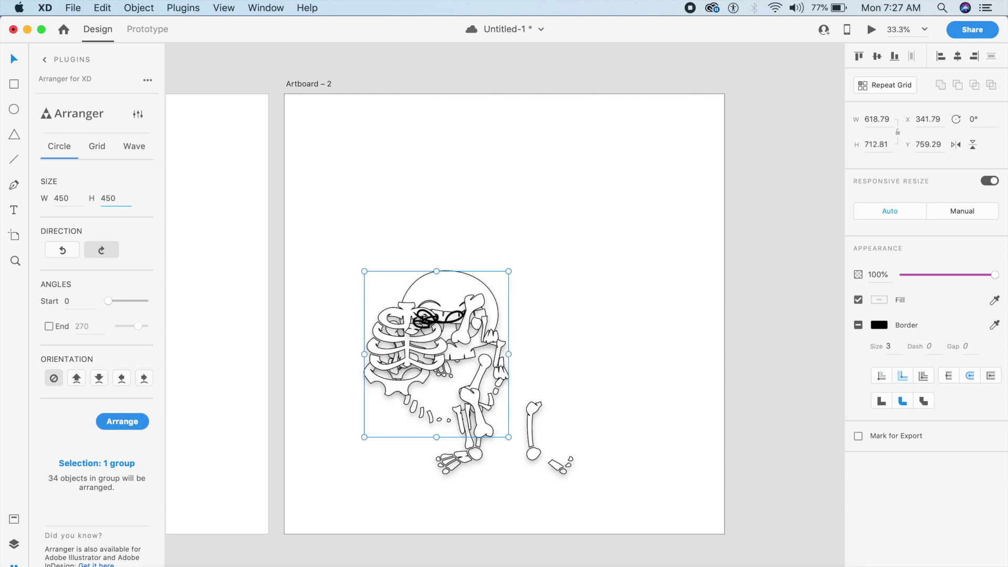
# - Set the circular arrangement of the grouped bones to width 600 and height 600
pyautogui.doubleClick(75, 200)
pyautogui.write('600')
pyautogui.doubleClick(93, 203)
pyautogui.write('600')
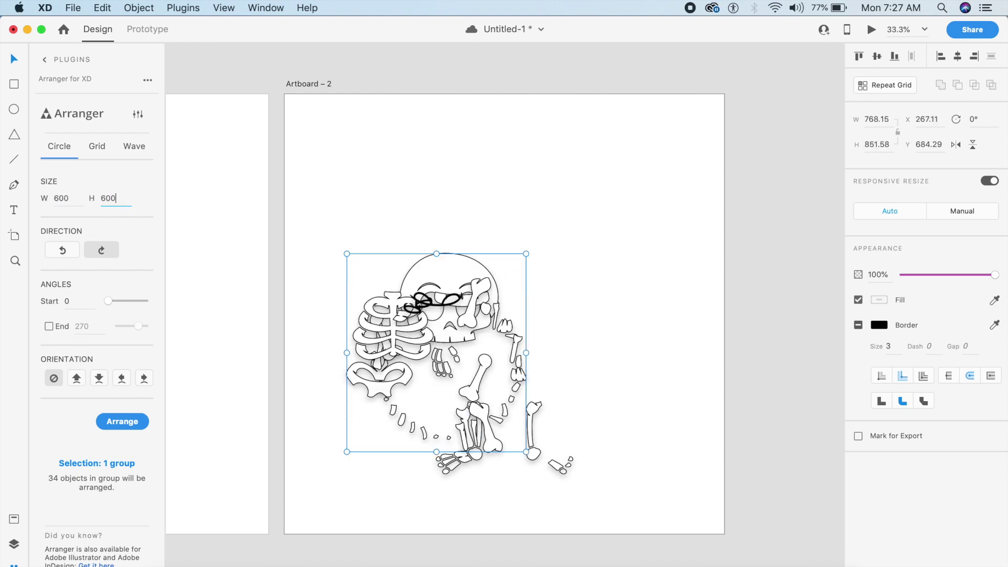
# - Move the circular bone group away from the leftover leg bones, to about X 503, Y 414 on the artboard
pyautogui.moveTo(466, 265); pyautogui.dragTo(522, 205)
pyautogui.click(668, 202)
pyautogui.click(544, 243)
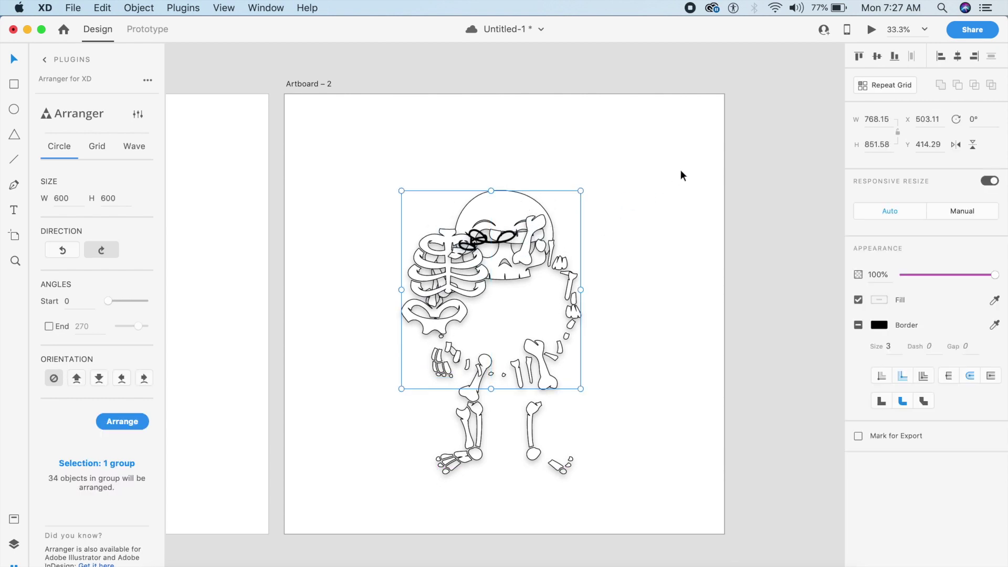
# - Centre the circular bone group horizontally and vertically on Artboard – 2 and save the document
pyautogui.click(957, 56)
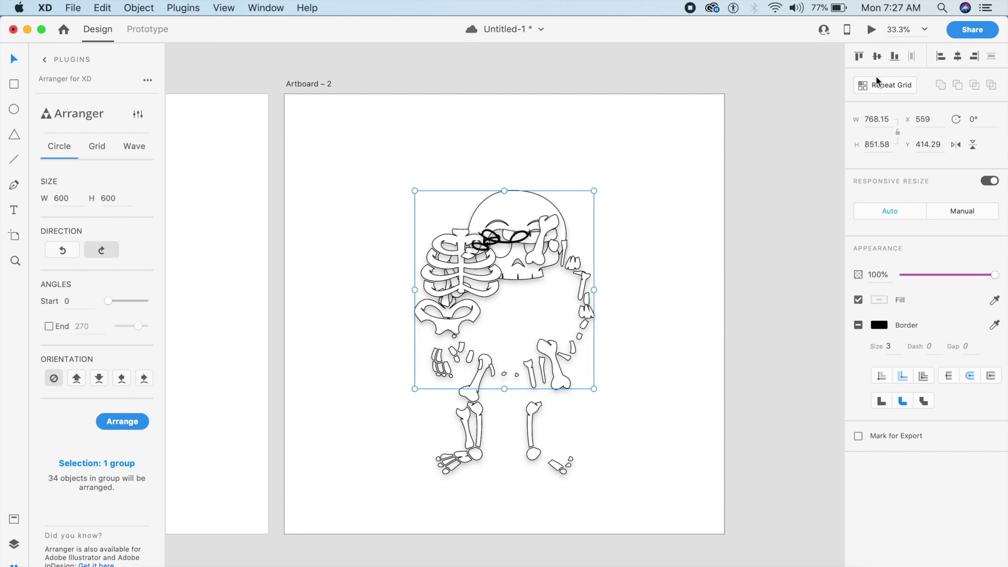
pyautogui.click(880, 59)
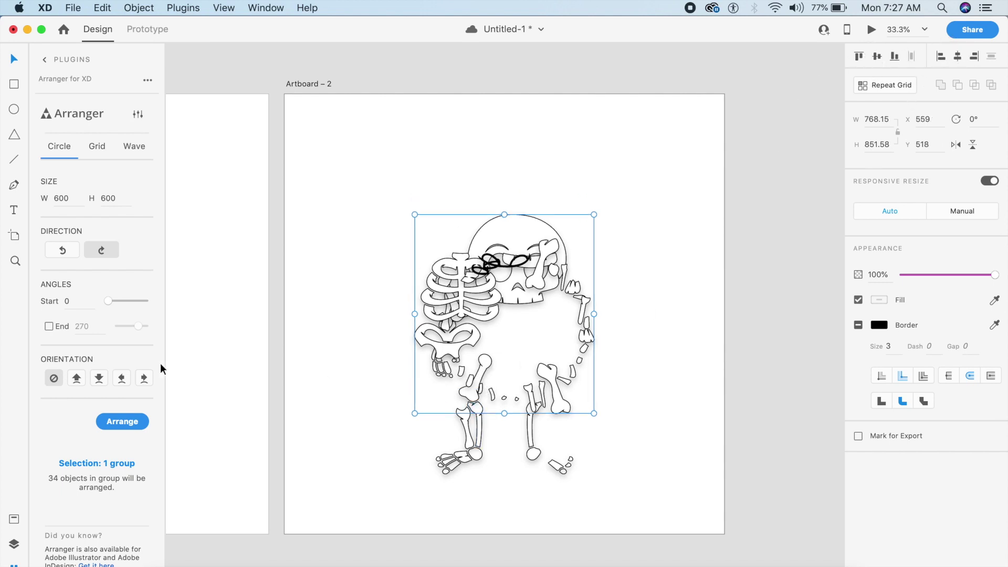
pyautogui.press('super+s')
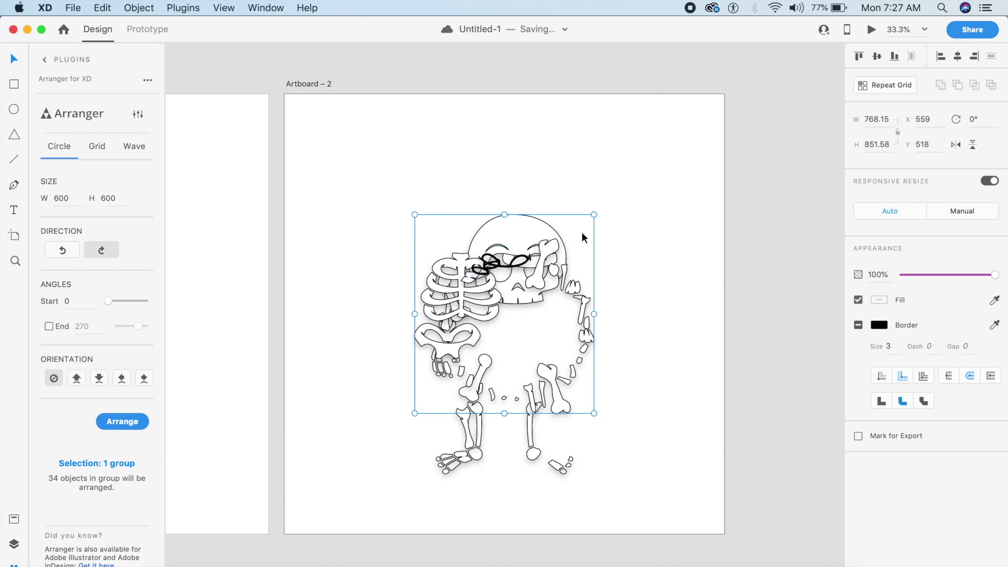
# - Ungroup the circle of bones and select layers 41 through 67 of Artboard – 2
pyautogui.press('super+shift+g')
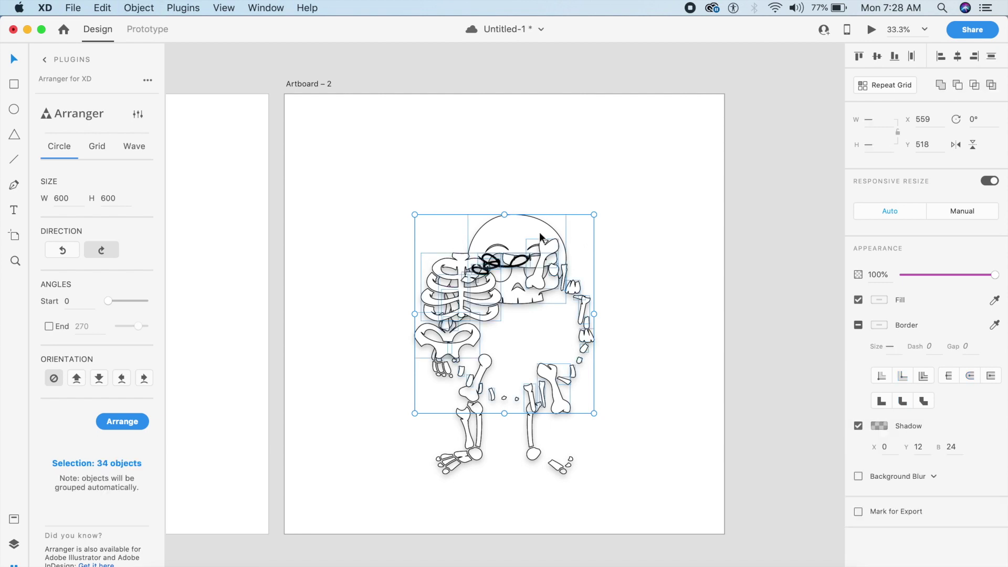
pyautogui.click(697, 247)
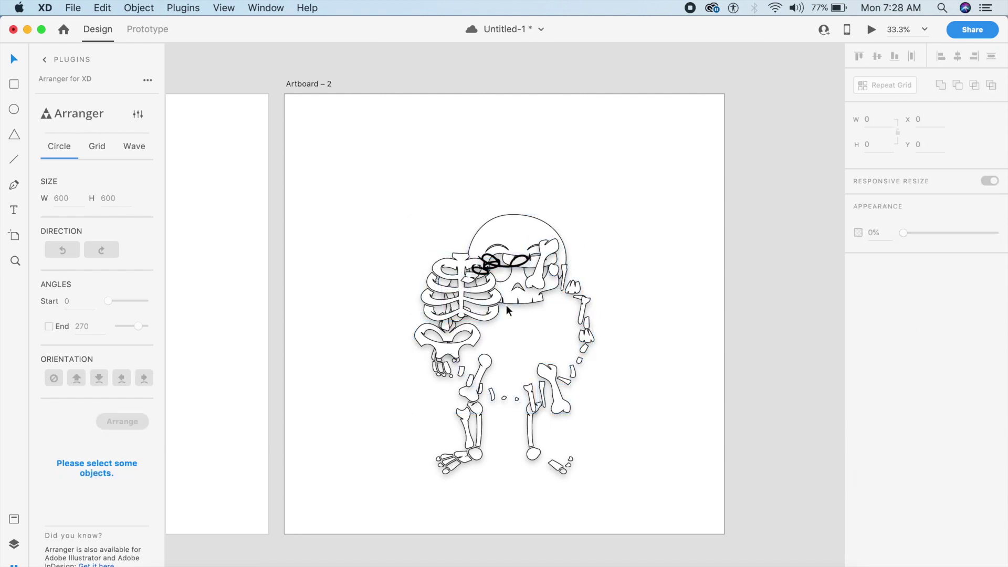
pyautogui.click(14, 544)
pyautogui.scroll(-4, 91, 333)
pyautogui.scroll(-7, 92, 338)
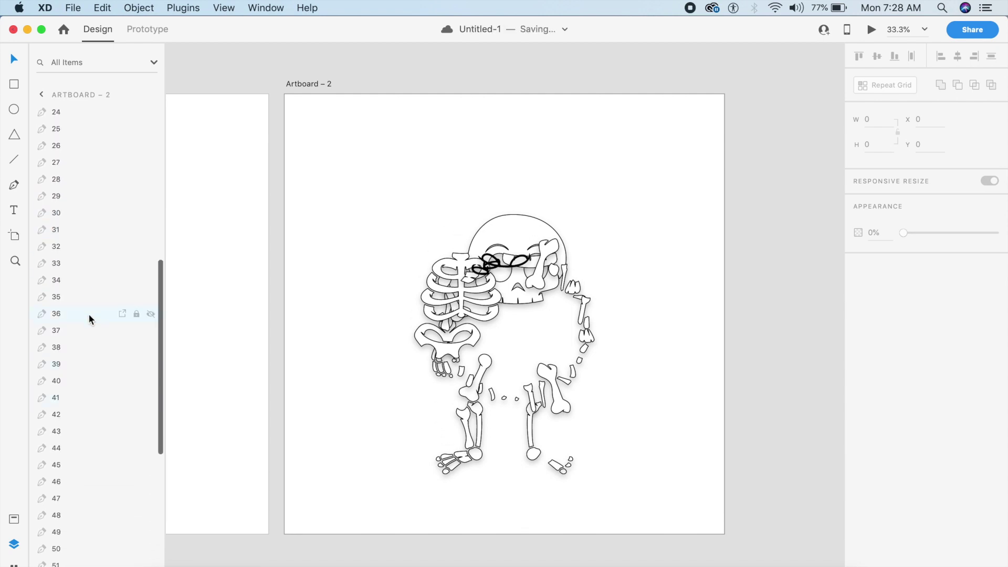
pyautogui.click(70, 398)
pyautogui.scroll(-8, 69, 399)
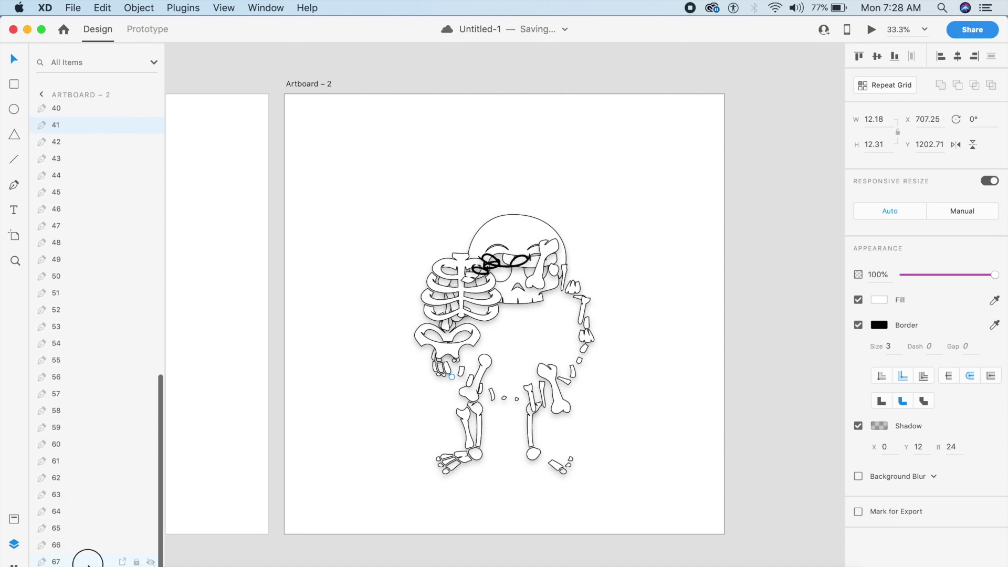
pyautogui.keyDown('shift'); pyautogui.click(88, 561); pyautogui.keyUp('shift')
# - Arrange the selected bones in a circle with width 900 and height 900 using the Arranger plugin
pyautogui.click(16, 565)
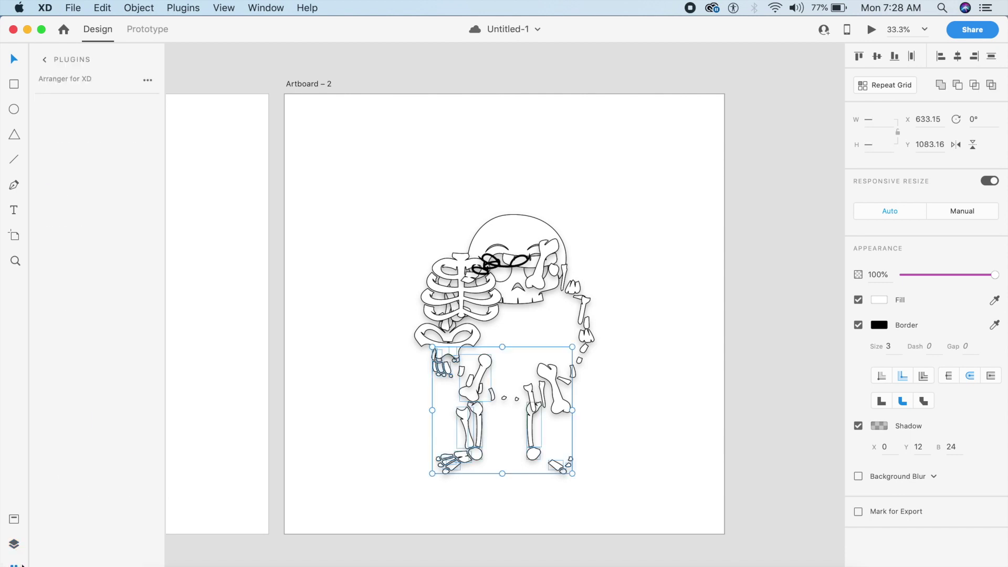
pyautogui.doubleClick(70, 198)
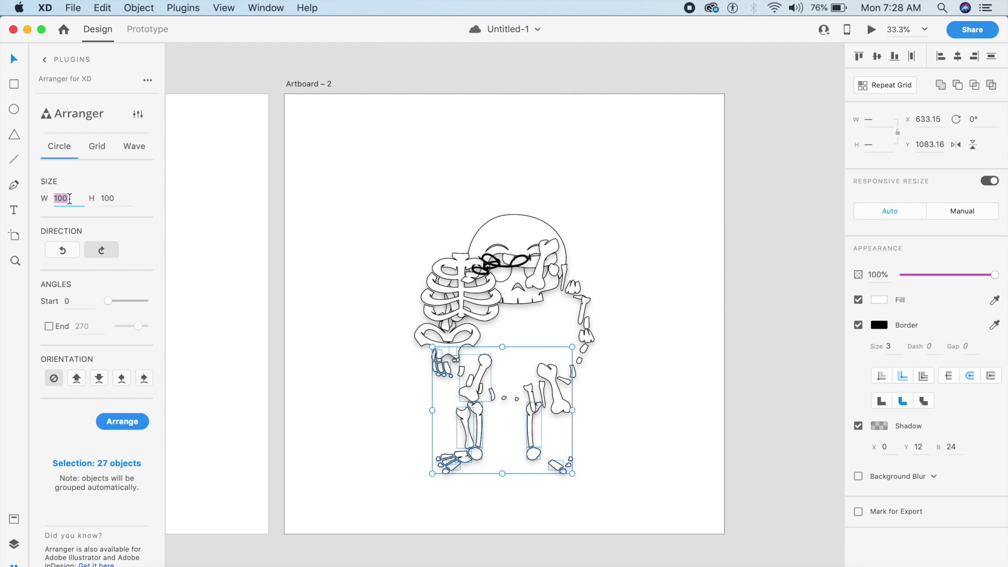
pyautogui.write('90')
pyautogui.press('Return')
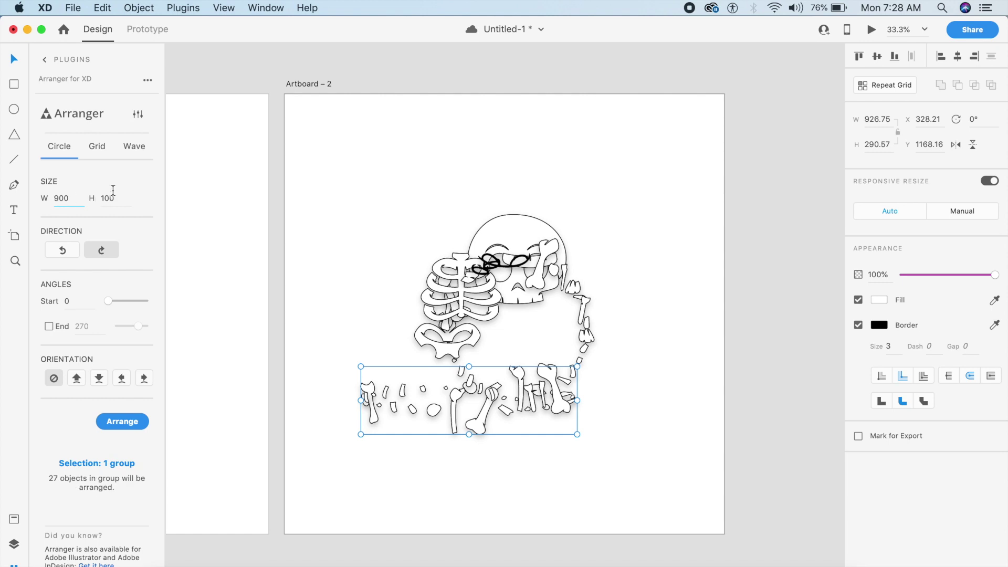
pyautogui.write('900')
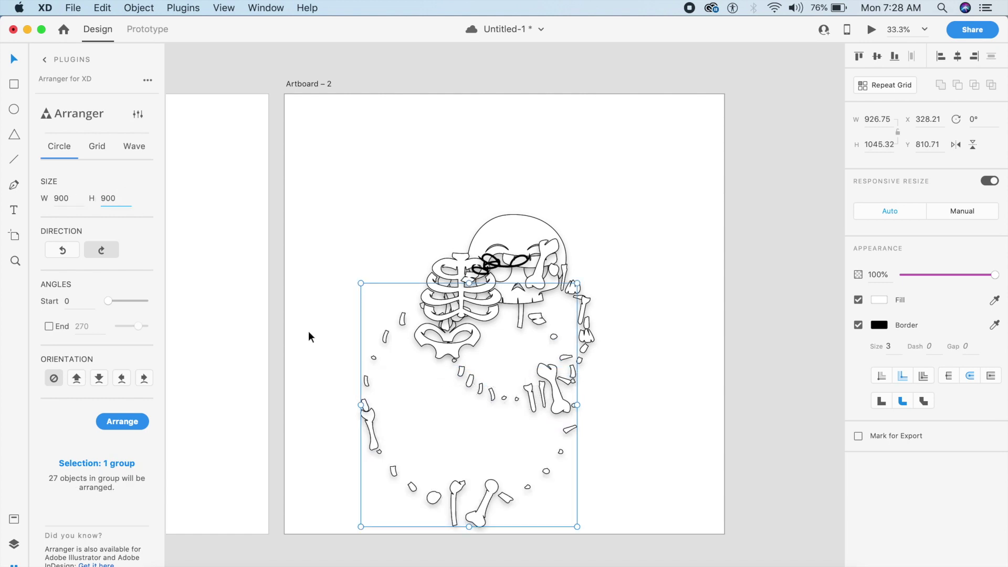
# - Move the larger bone circle around the smaller one, centre it on the artboard and save the document
pyautogui.moveTo(477, 518); pyautogui.dragTo(519, 428)
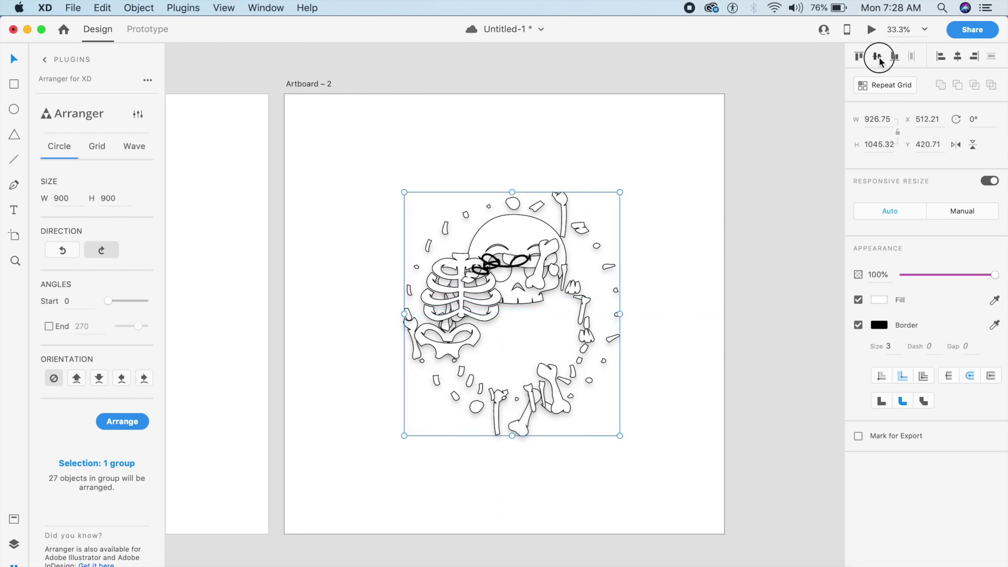
pyautogui.click(958, 57)
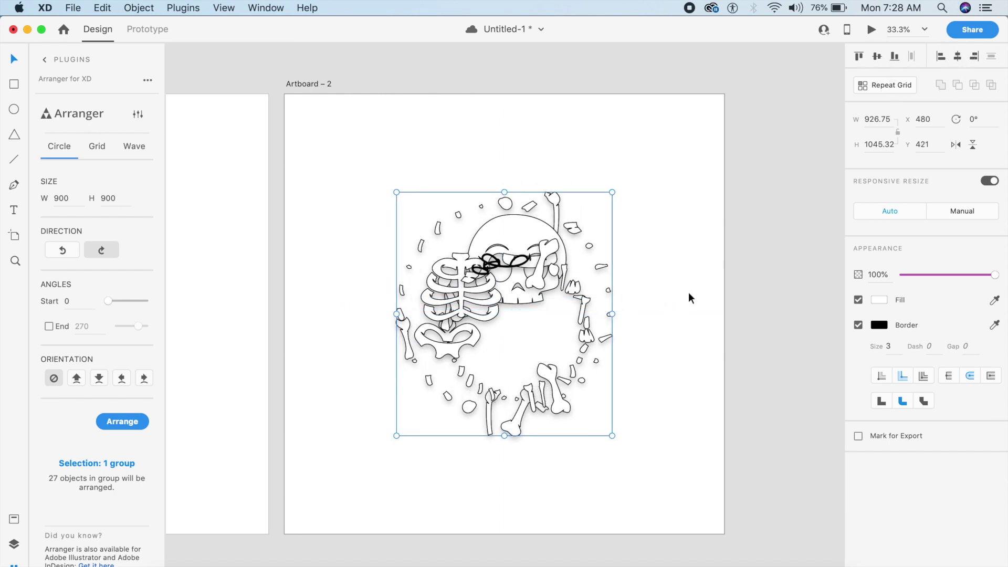
pyautogui.click(674, 301)
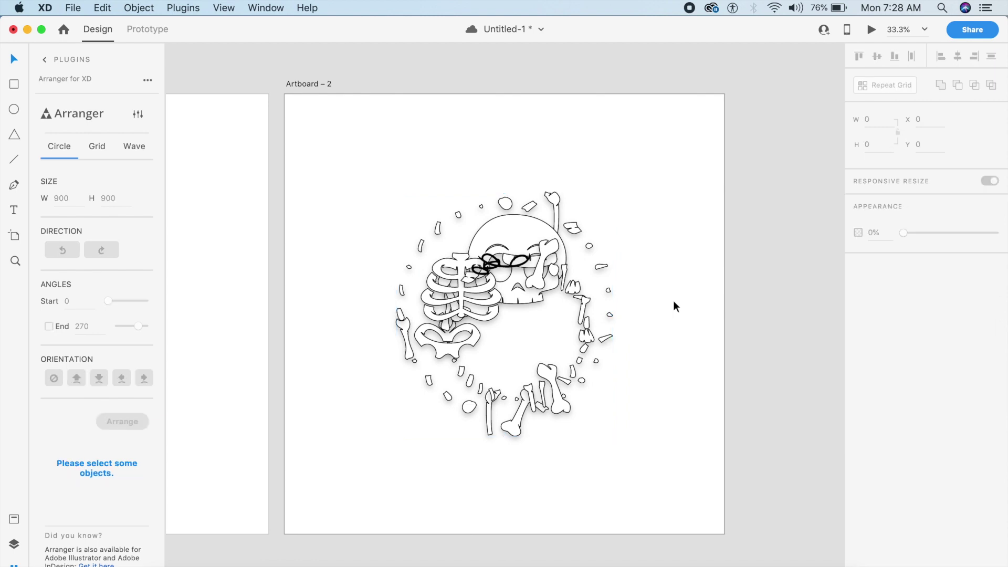
pyautogui.press('super+s')
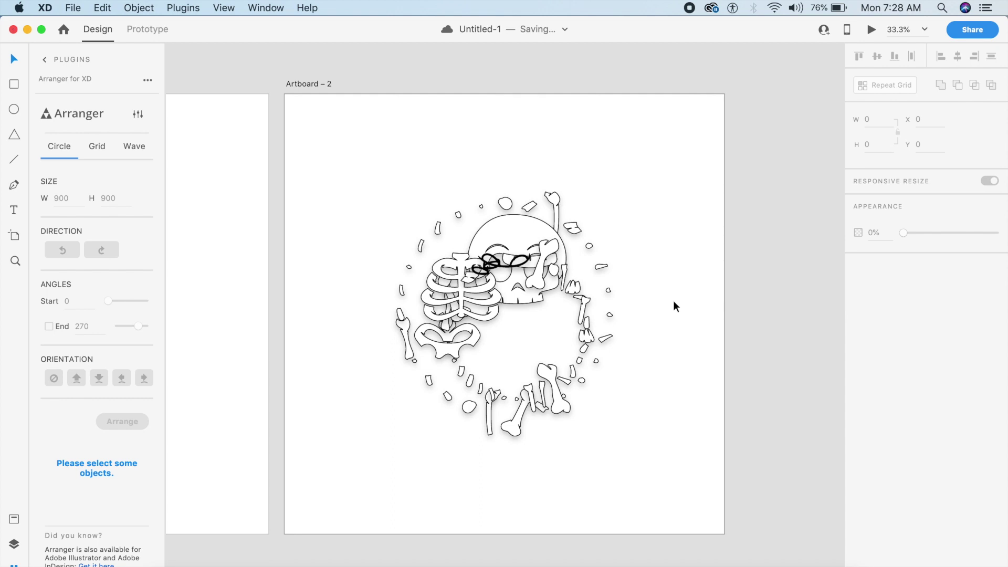
# - Ungroup the larger outer circle of bones
pyautogui.click(401, 349)
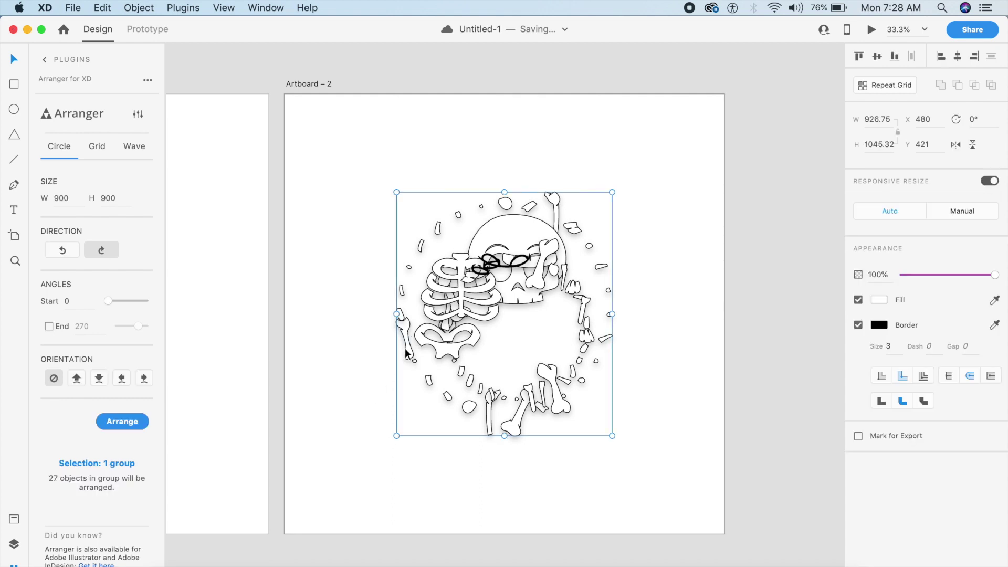
pyautogui.press('super+shift+g')
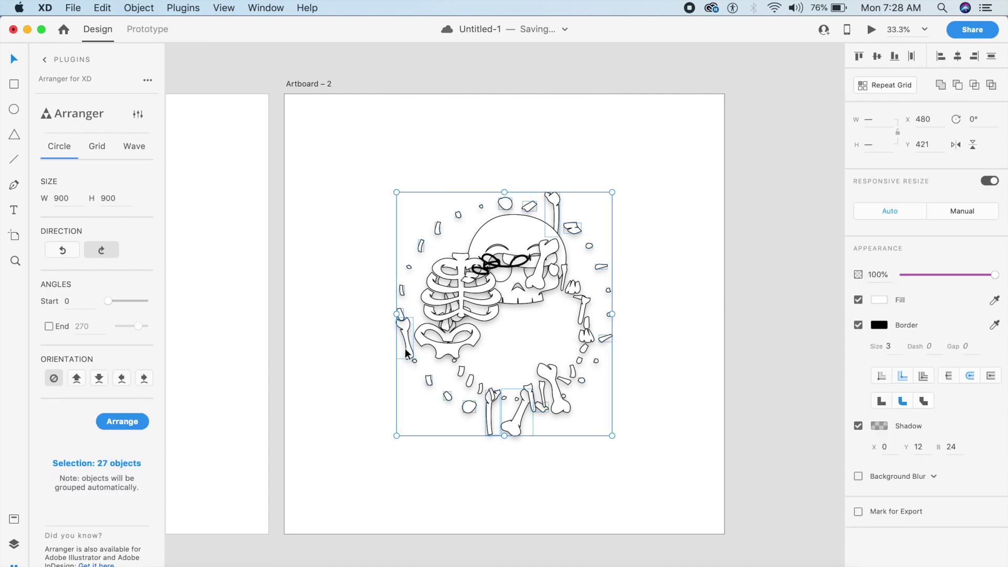
pyautogui.click(349, 324)
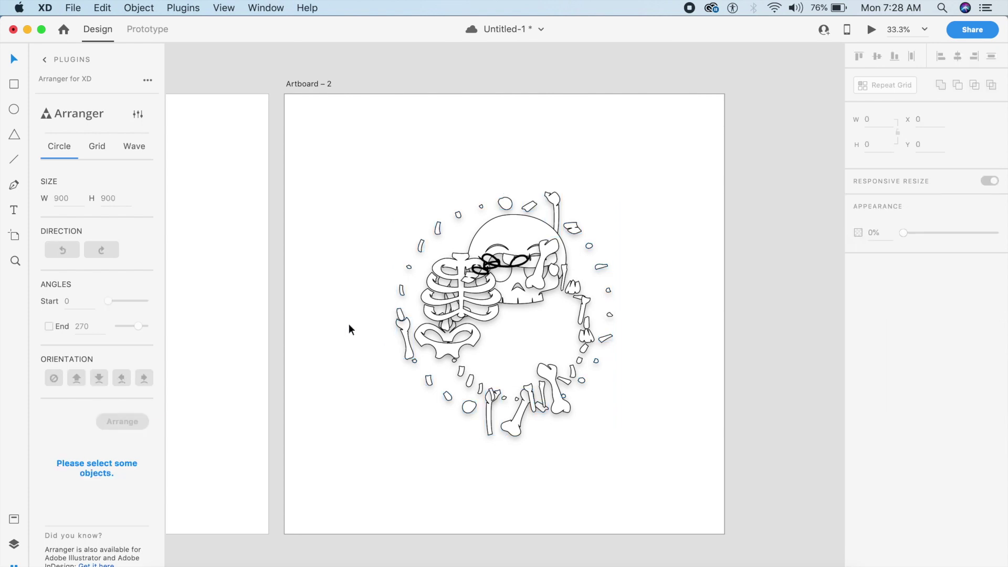
# - Add the text "Loading" at size 49 inside the bone circles, at about X 893, Y 1015
pyautogui.press('t')
pyautogui.click(499, 340)
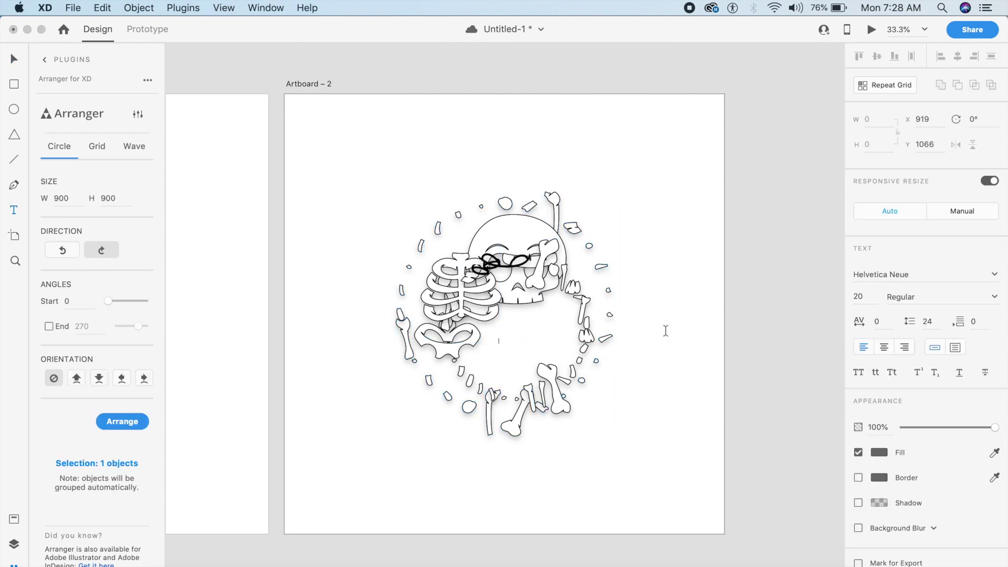
pyautogui.press('Escape')
pyautogui.press('Escape')
pyautogui.click(506, 342)
pyautogui.moveTo(507, 343); pyautogui.dragTo(530, 340)
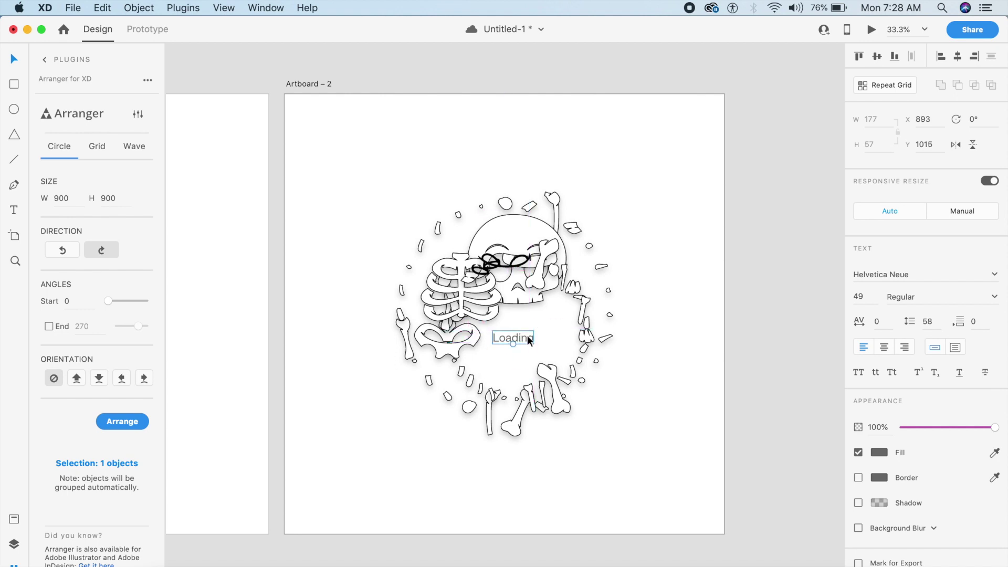
pyautogui.click(692, 335)
# - Duplicate Artboard – 2 with its bone circles and Loading text
pyautogui.scroll(-5, 692, 335)
pyautogui.scroll(3, 569, 202)
pyautogui.click(457, 177)
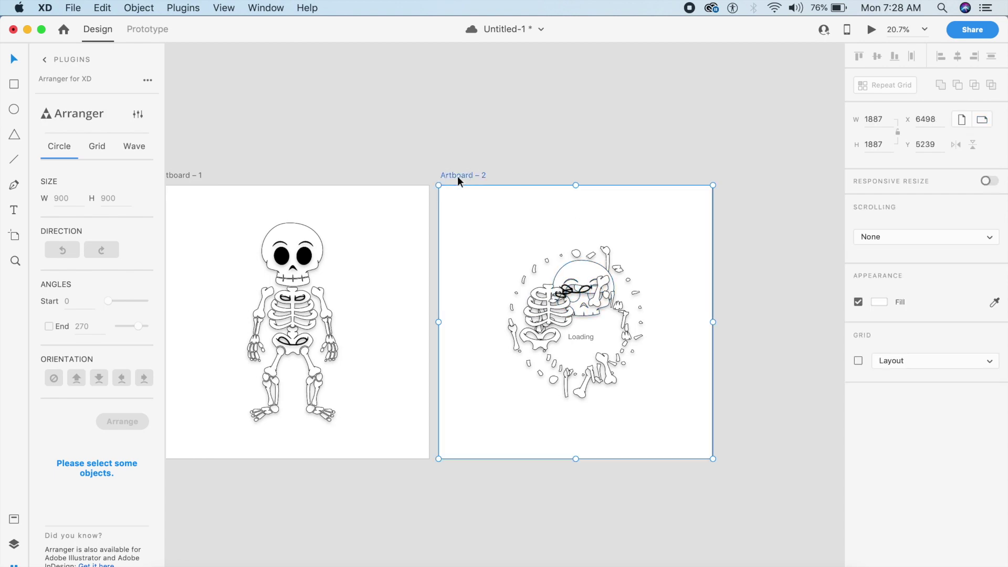
pyautogui.press('super+d')
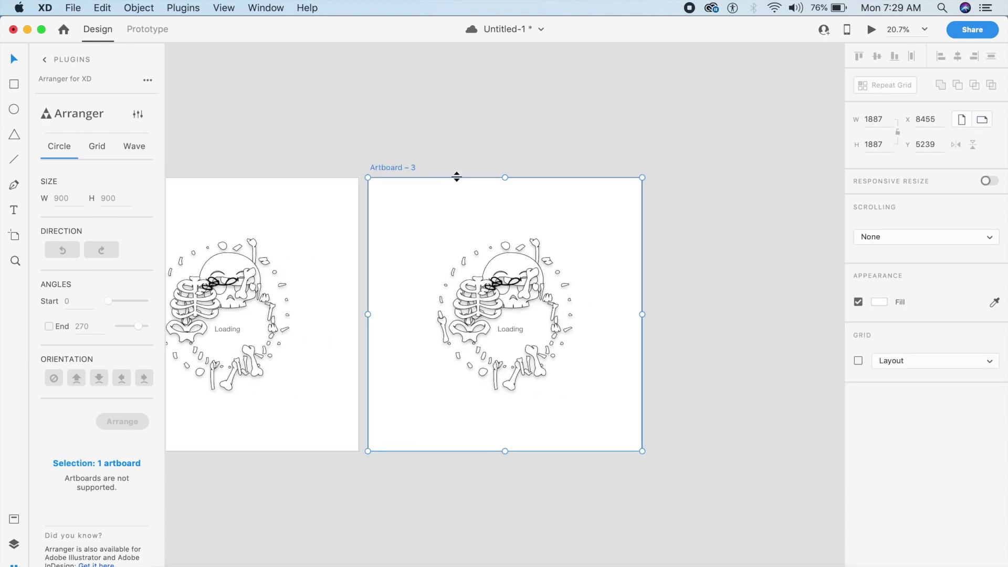
# - Delete the Loading text from Artboard – 3
pyautogui.scroll(3, 478, 225)
pyautogui.scroll(3, 478, 225)
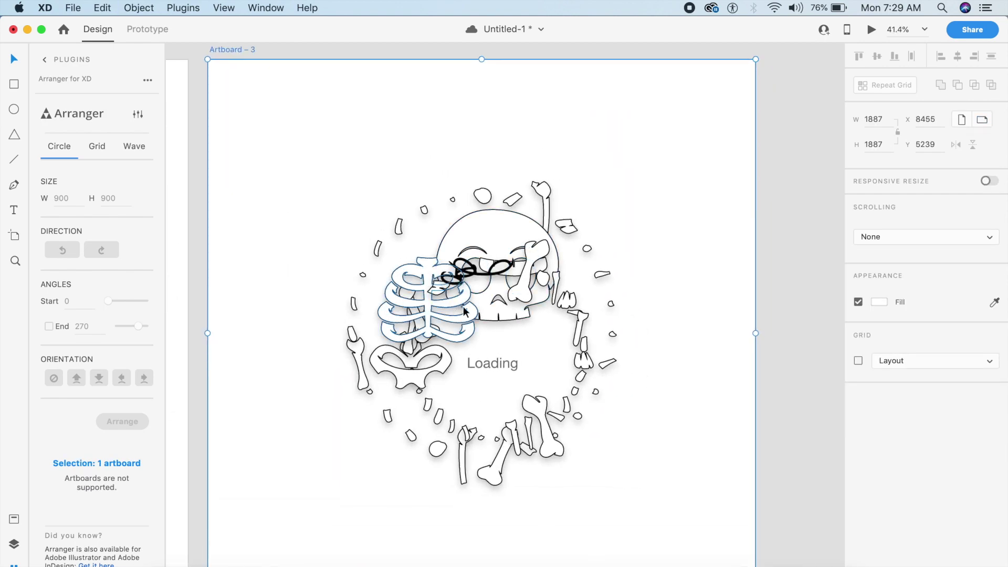
pyautogui.click(513, 315)
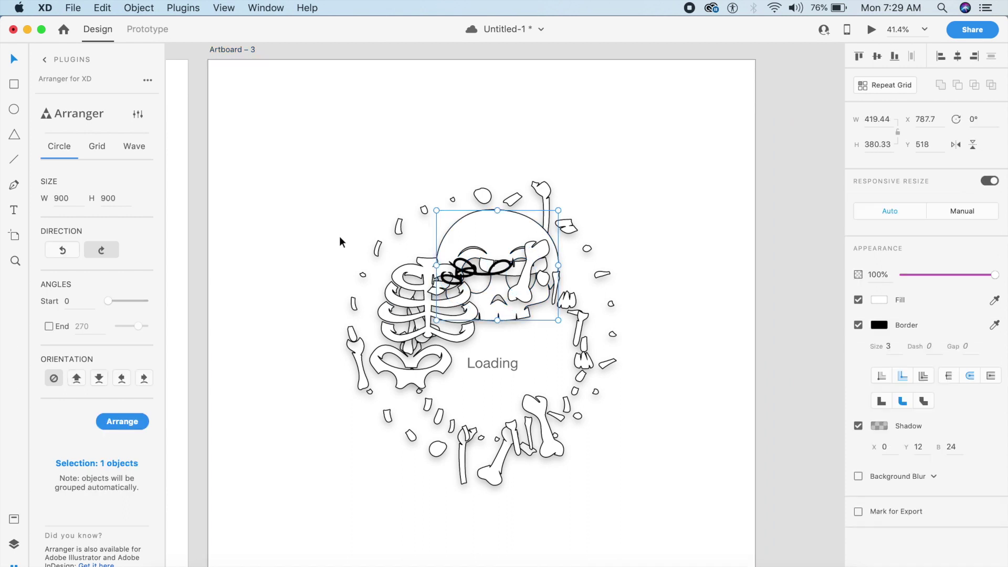
pyautogui.click(518, 367)
pyautogui.press('Delete')
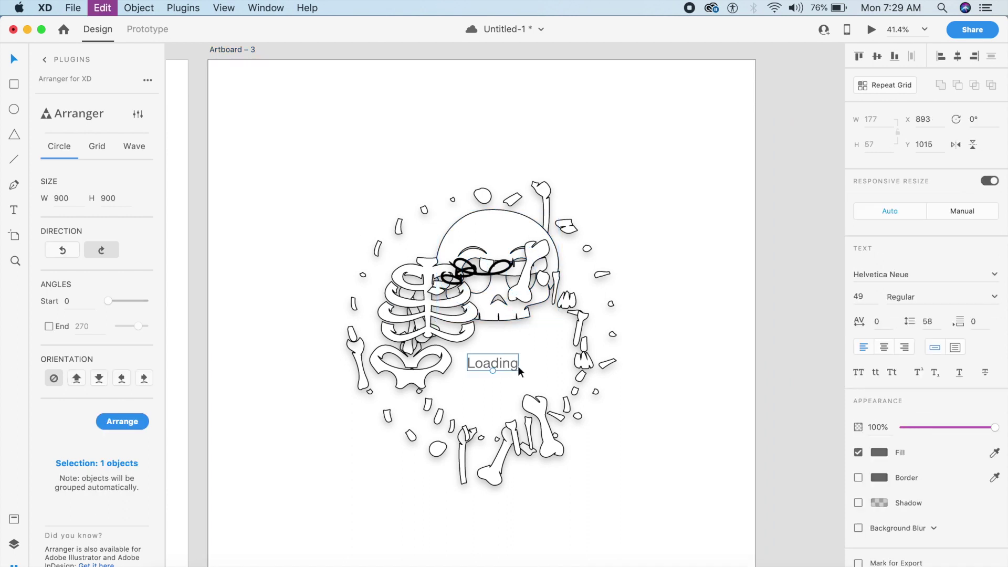
# - Select layers 6 through 40, the inner circle's bones, on Artboard – 3
pyautogui.click(515, 251)
pyautogui.click(14, 544)
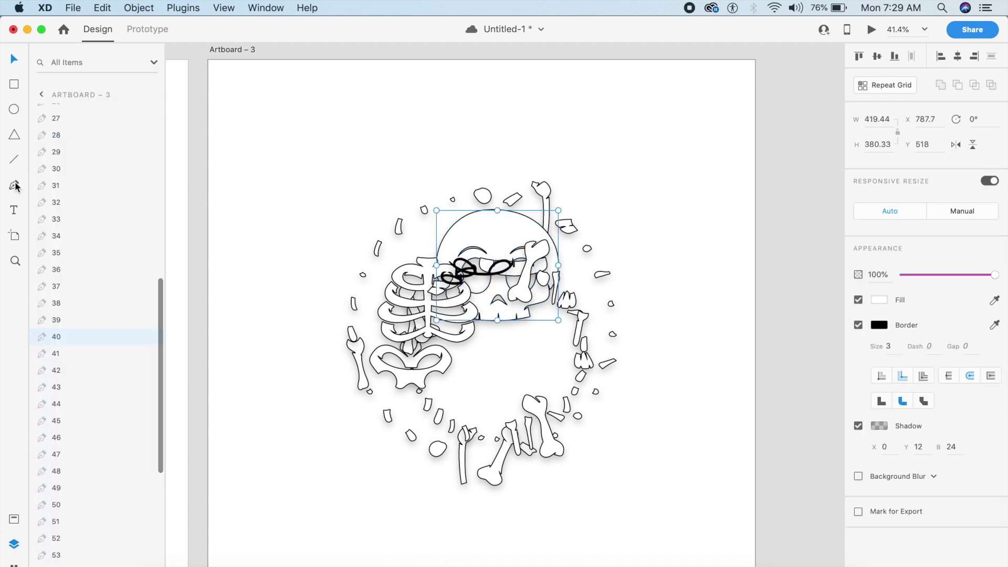
pyautogui.scroll(5, 107, 188)
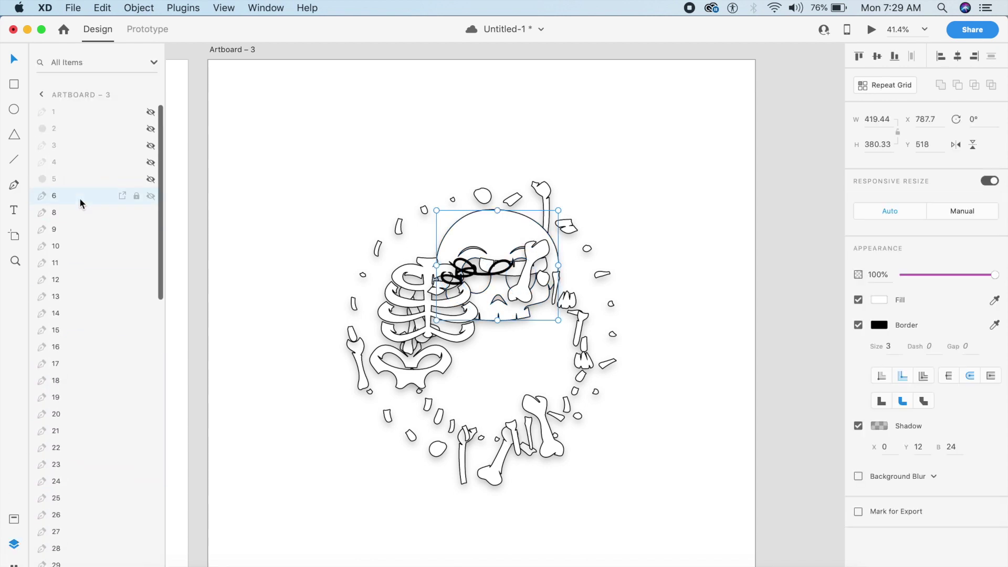
pyautogui.click(80, 198)
pyautogui.scroll(-5, 80, 197)
pyautogui.scroll(-6, 80, 198)
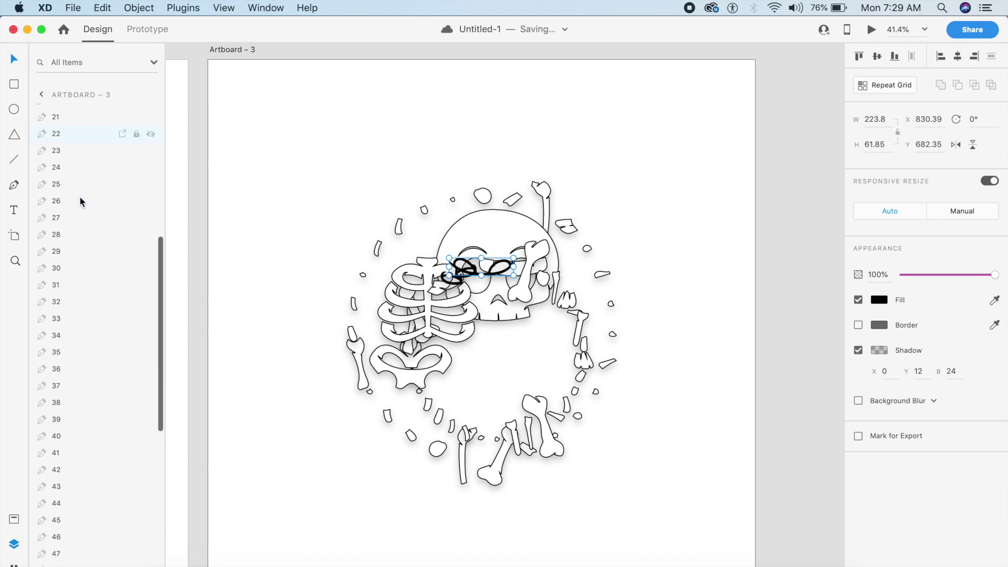
pyautogui.keyDown('shift'); pyautogui.click(92, 435); pyautogui.keyUp('shift')
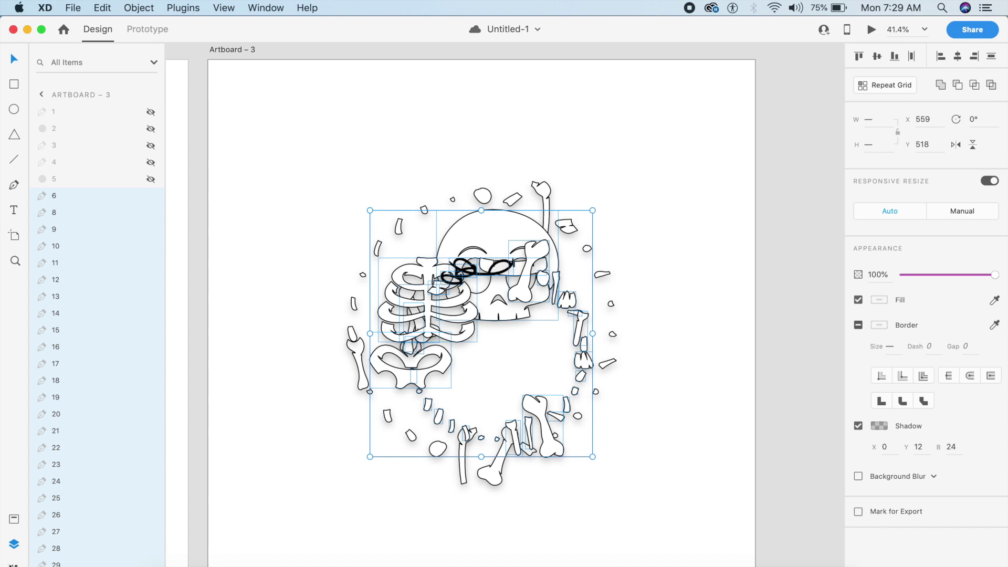
# - Arrange the selected inner bones in a circle with width 650 and height 650 using the Arranger plugin
pyautogui.click(13, 562)
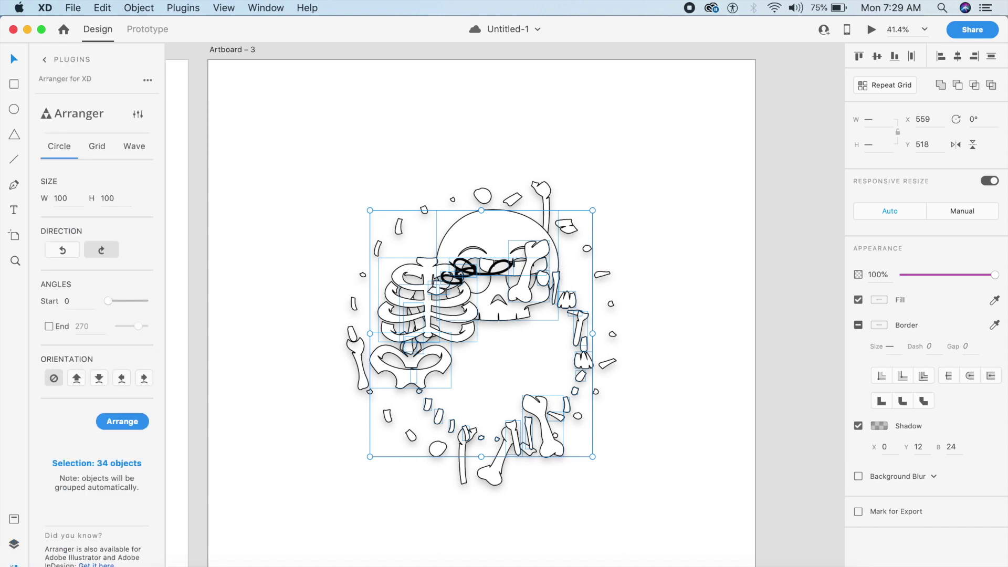
pyautogui.doubleClick(65, 203)
pyautogui.write('650')
pyautogui.press('Return')
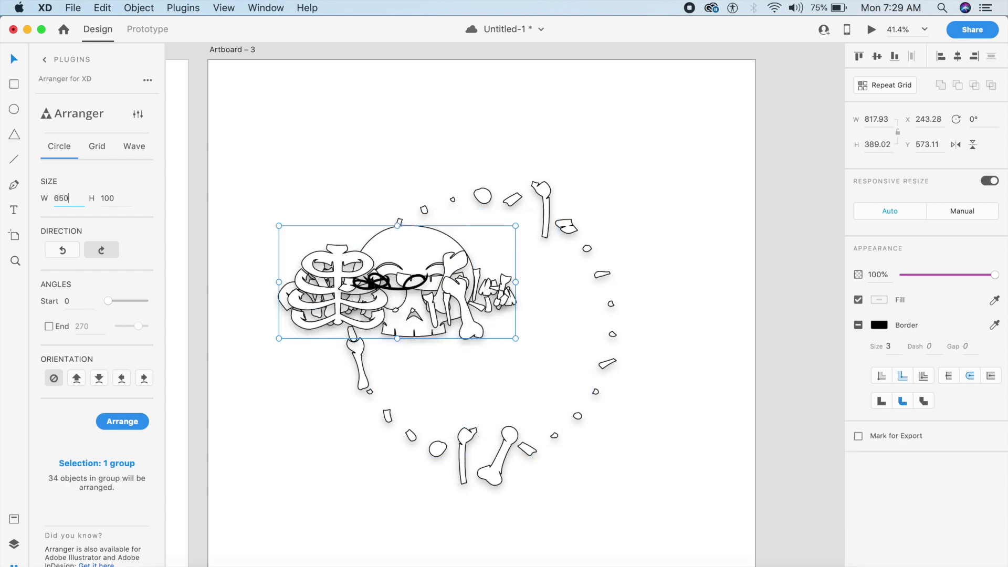
pyautogui.doubleClick(102, 200)
pyautogui.write('650')
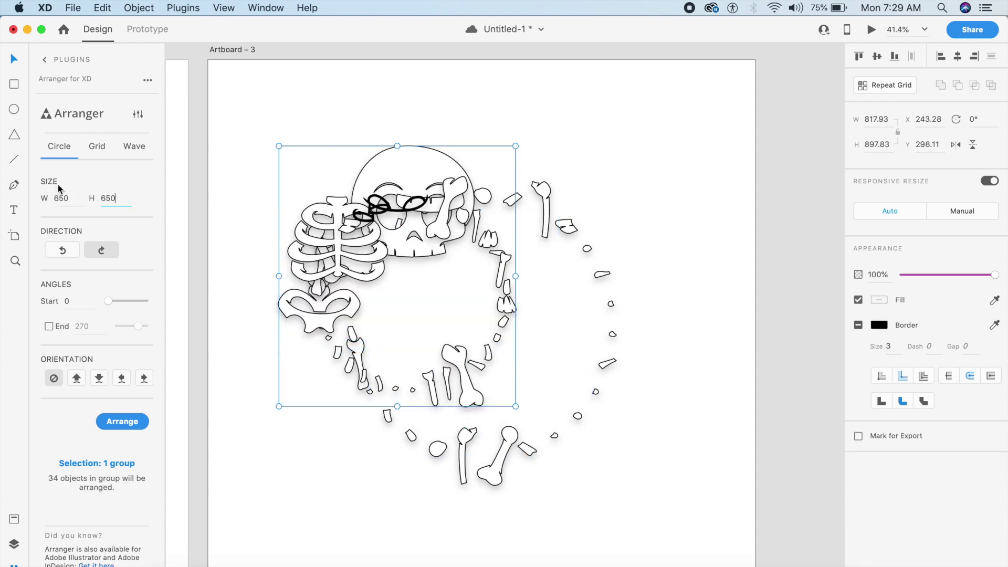
# - Set the inner circle's start angle to 215 and move the group to about X 555, Y 476
pyautogui.moveTo(110, 301); pyautogui.dragTo(134, 302)
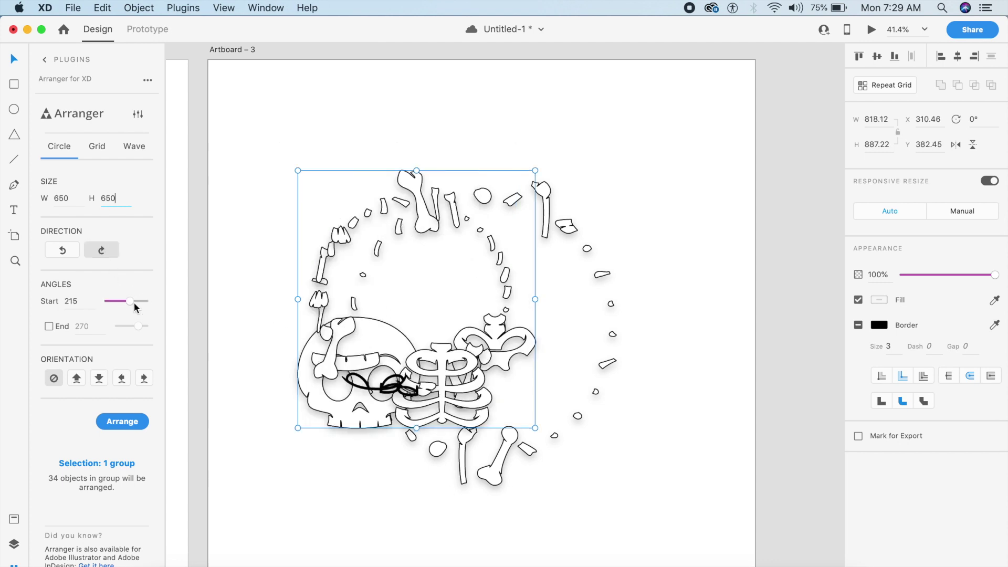
pyautogui.moveTo(520, 365); pyautogui.dragTo(582, 388)
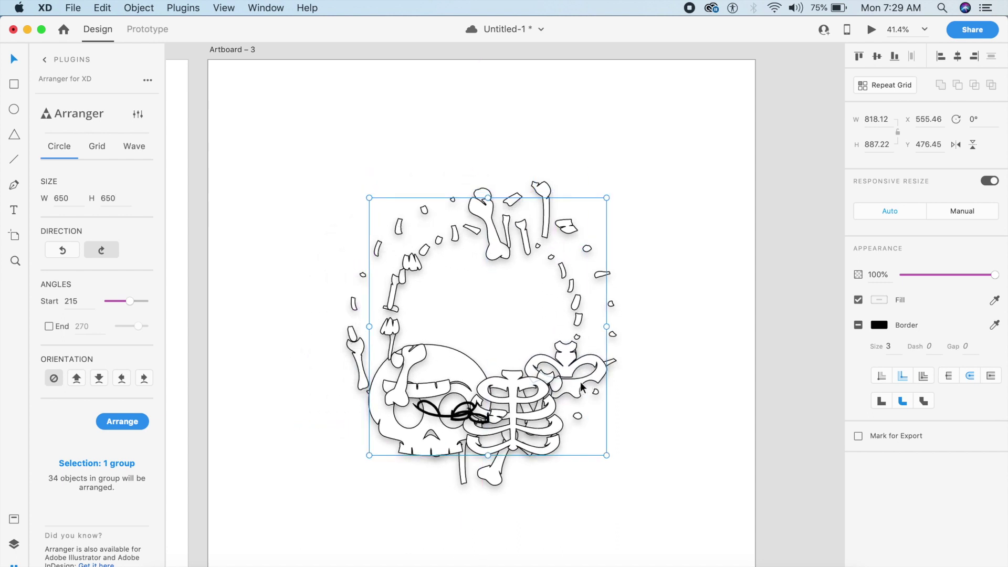
# - Set the inner bone circle's width and height to 600 in Arranger
pyautogui.doubleClick(71, 198)
pyautogui.write('600')
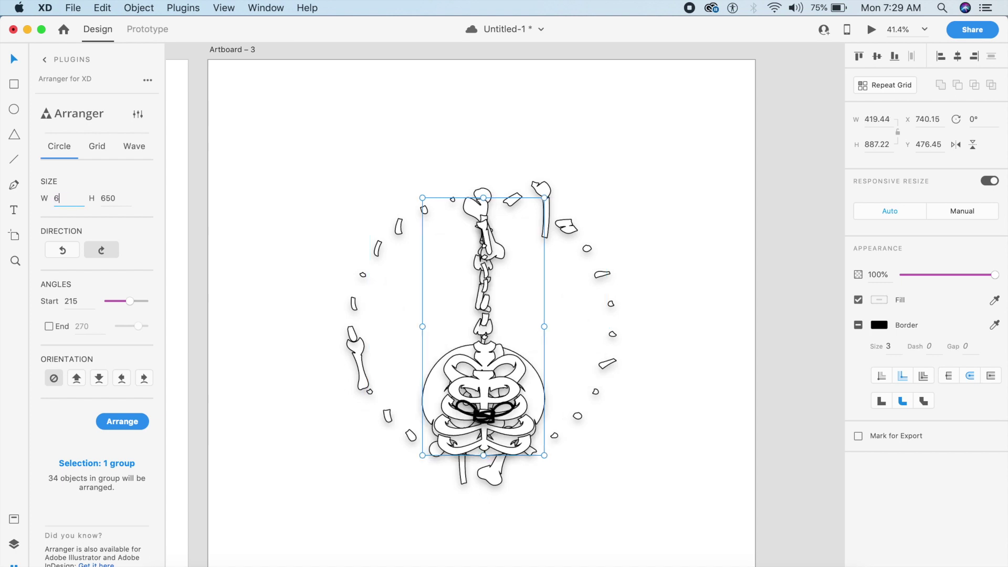
pyautogui.doubleClick(121, 196)
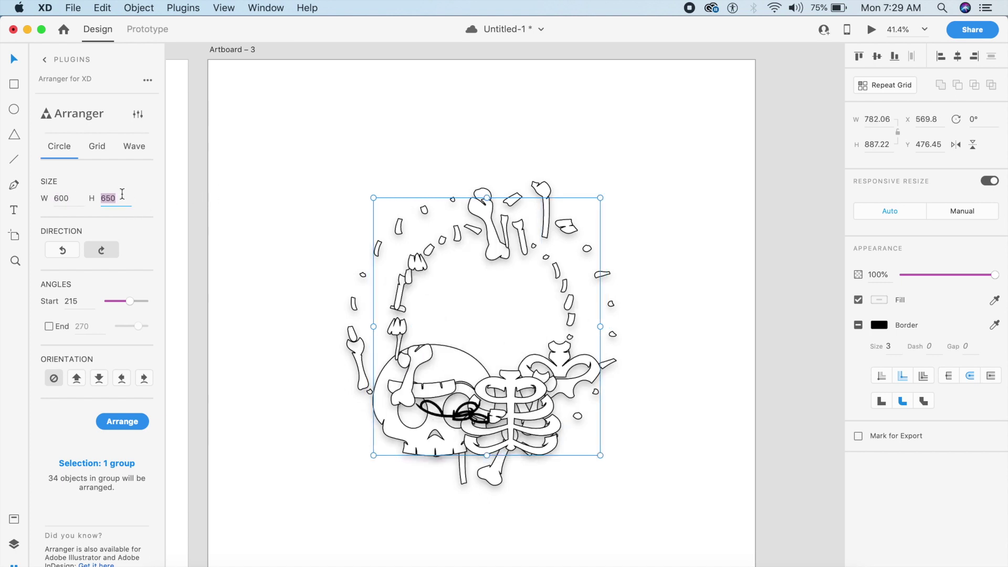
pyautogui.write('600')
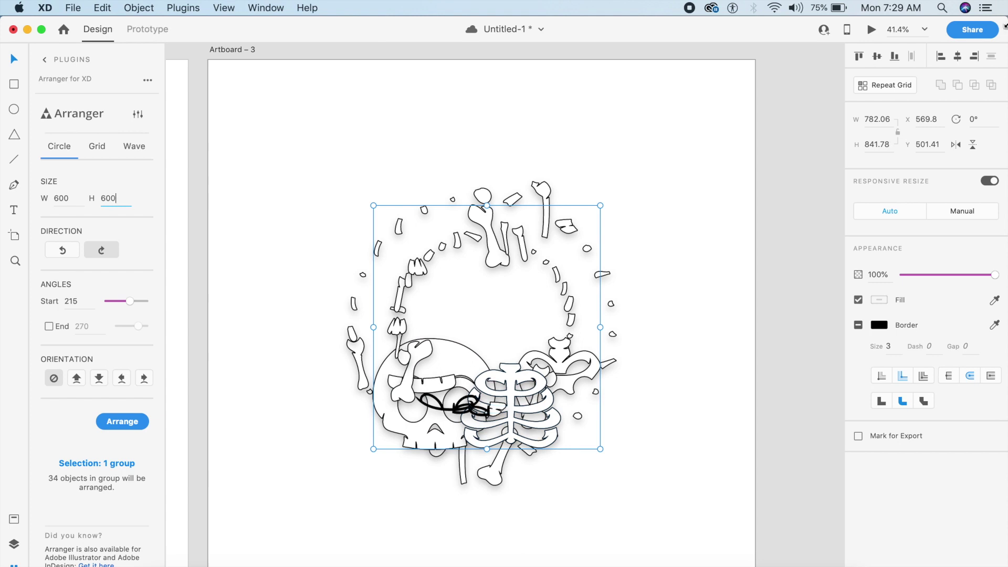
# - Centre the inner circle vertically and horizontally on Artboard – 3 and ungroup its bones
pyautogui.click(893, 56)
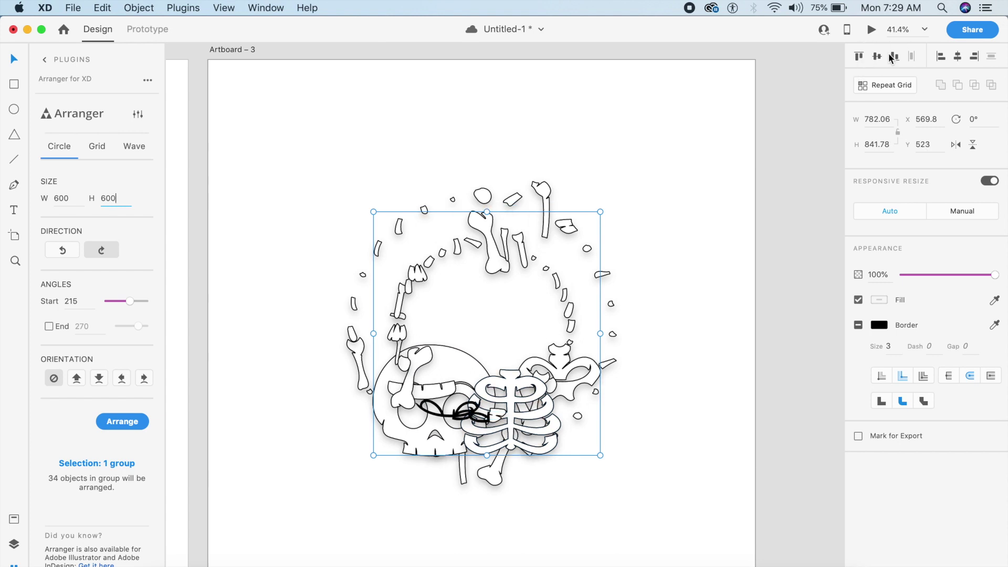
pyautogui.click(957, 58)
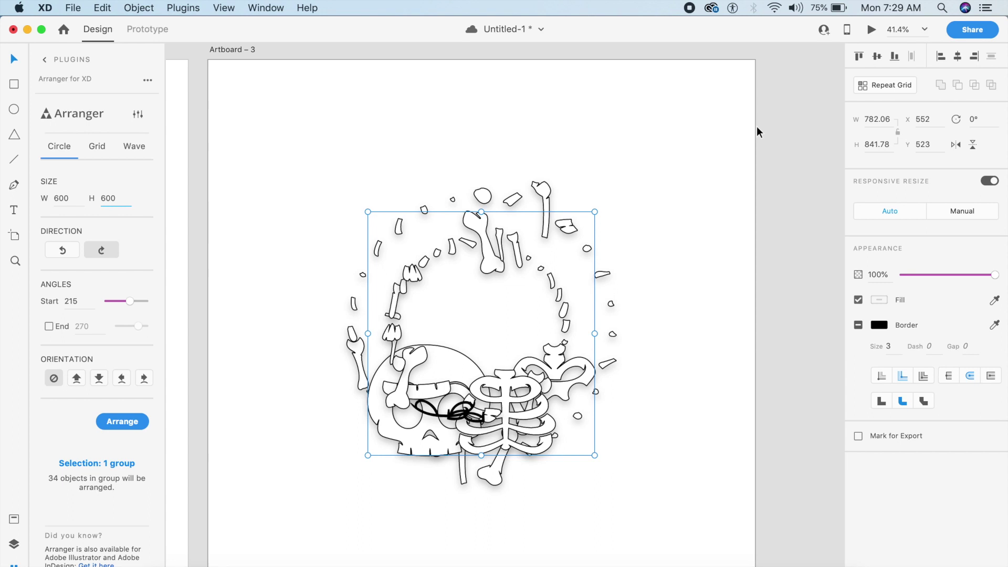
pyautogui.press('super+shift+g')
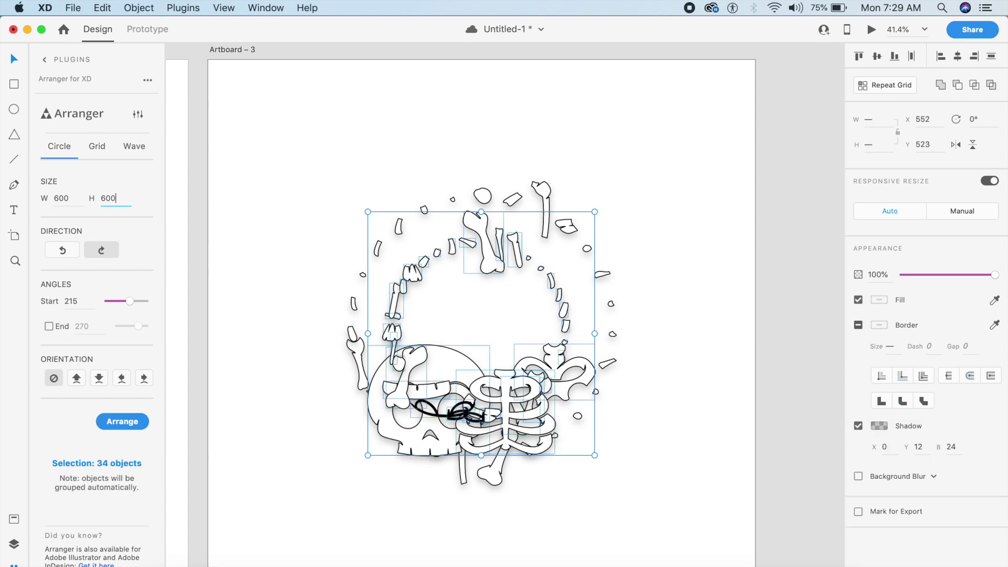
# - Select layers 41 through 67, the outer circle's bones, on Artboard – 3
pyautogui.click(11, 552)
pyautogui.scroll(-4, 131, 328)
pyautogui.scroll(-5, 130, 326)
pyautogui.click(86, 417)
pyautogui.scroll(-3, 86, 417)
pyautogui.scroll(-4, 86, 417)
pyautogui.keyDown('shift'); pyautogui.click(71, 562); pyautogui.keyUp('shift')
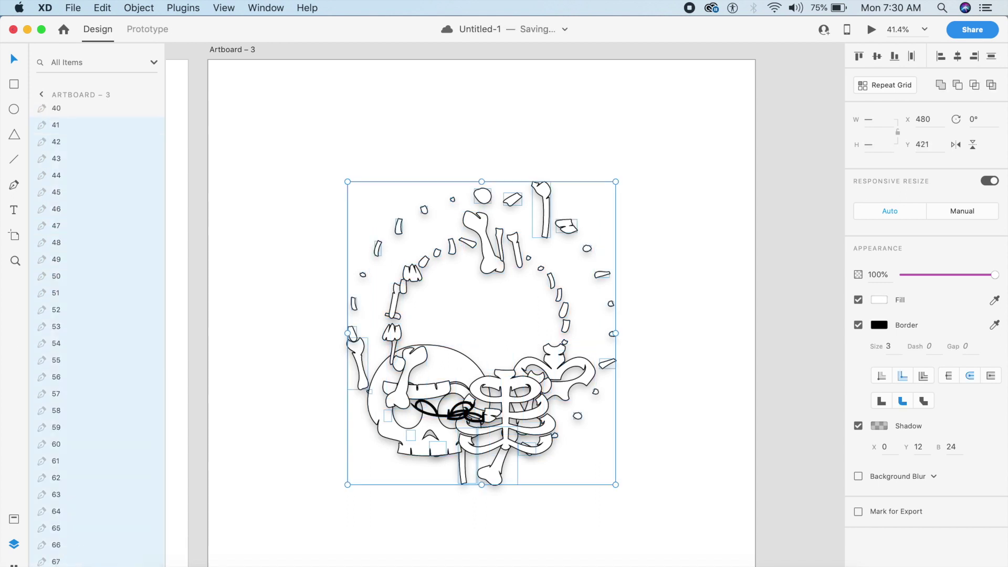
# - Arrange the selected outer bones in a circle with width 900, height 900 and start angle 136 using the Arranger plugin
pyautogui.click(14, 564)
pyautogui.doubleClick(73, 195)
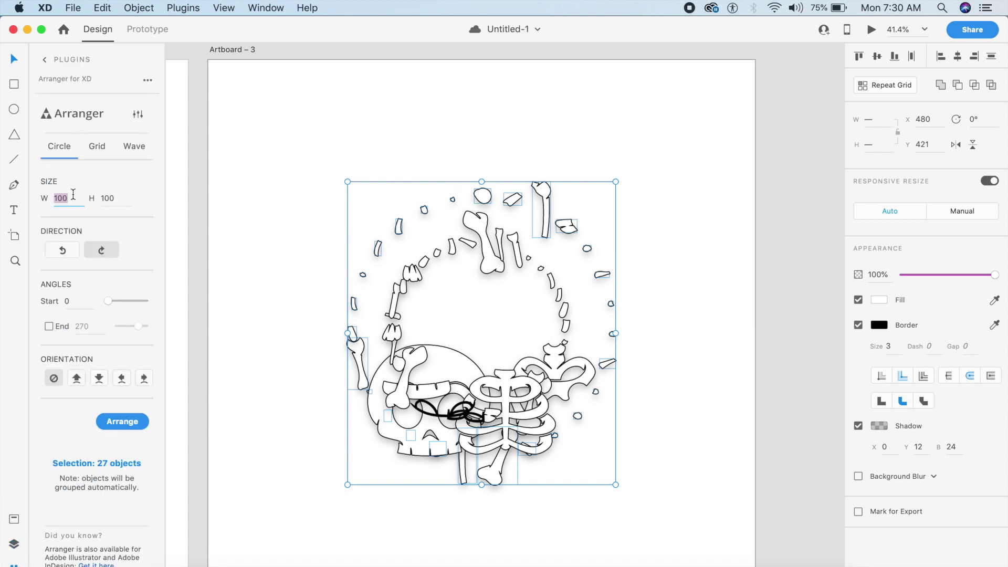
pyautogui.write('900')
pyautogui.doubleClick(108, 198)
pyautogui.write('900')
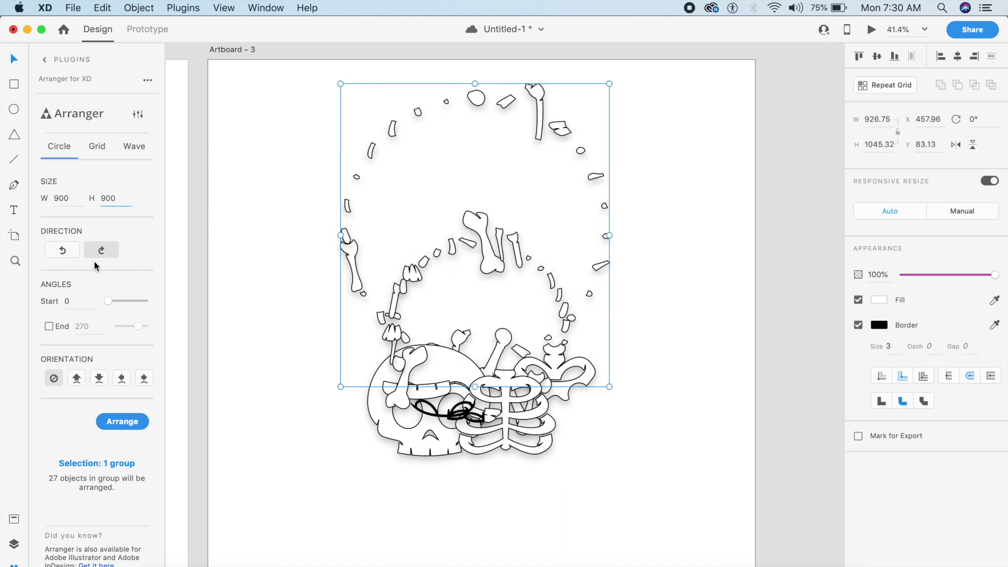
pyautogui.moveTo(116, 301)
pyautogui.mouseDown()
pyautogui.moveTo(142, 304)
pyautogui.moveTo(122, 302)
pyautogui.mouseUp()
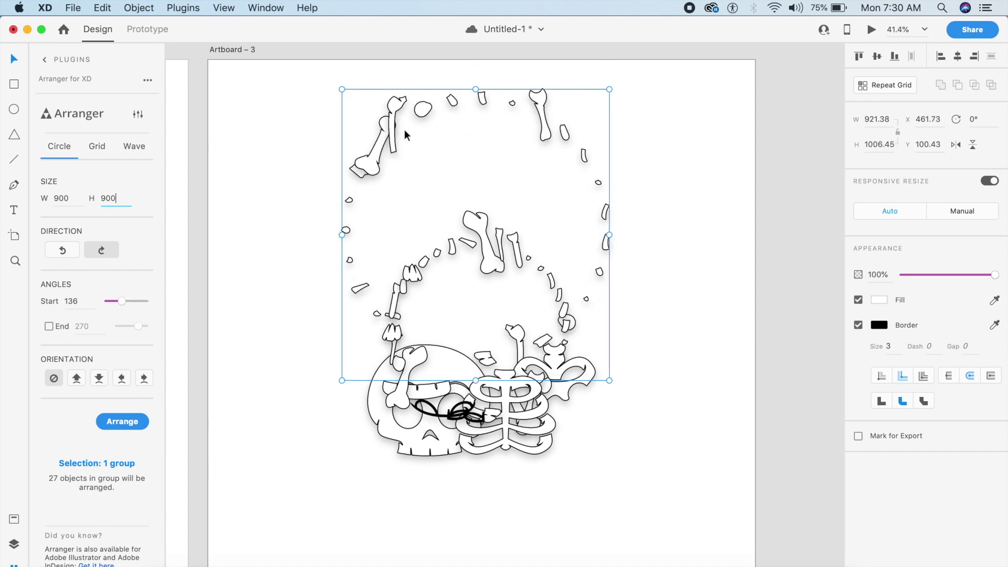
# - Centre the outer circle vertically and horizontally on Artboard – 3 and ungroup its bones
pyautogui.moveTo(379, 153); pyautogui.dragTo(382, 271)
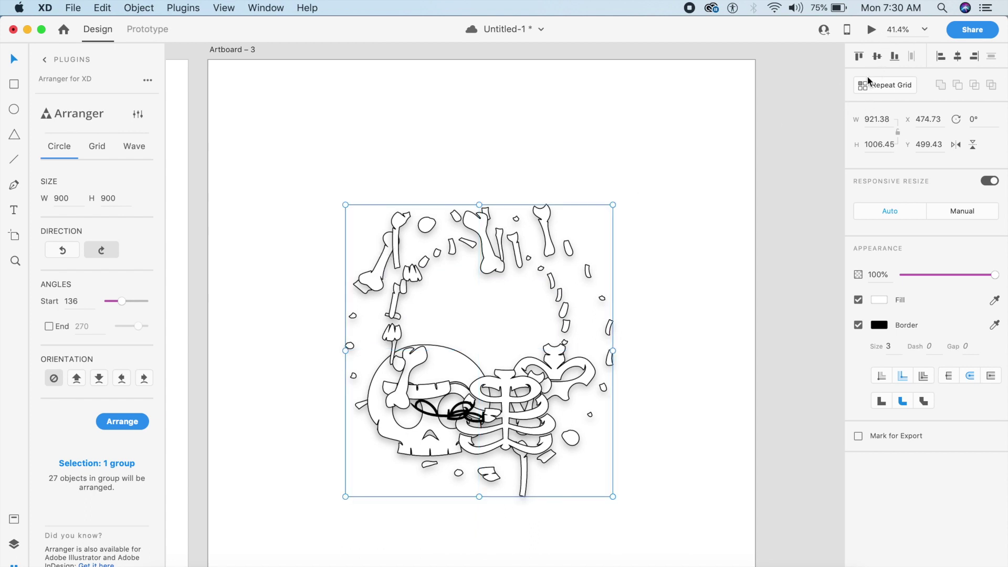
pyautogui.click(877, 57)
pyautogui.click(957, 57)
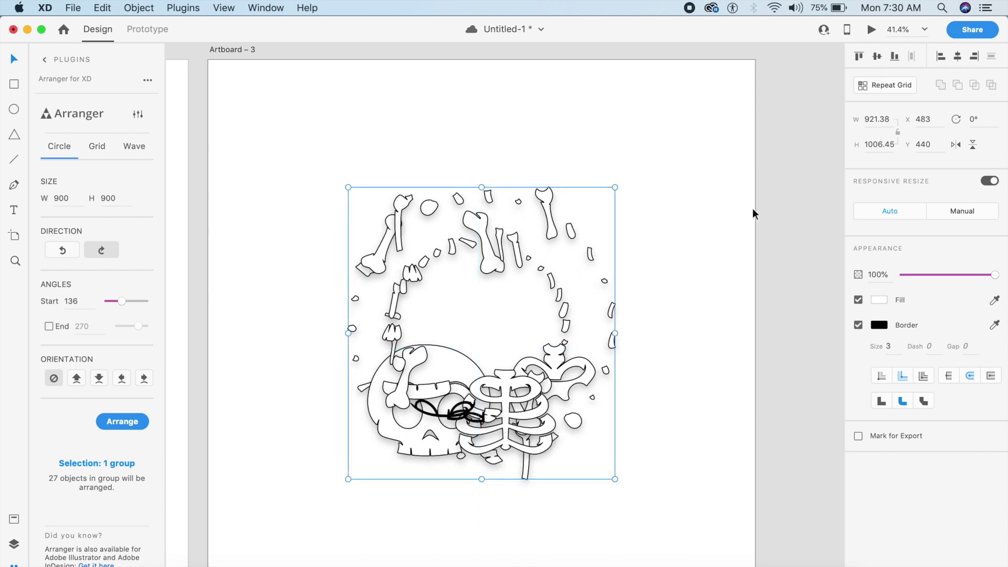
pyautogui.press('super+shift+g')
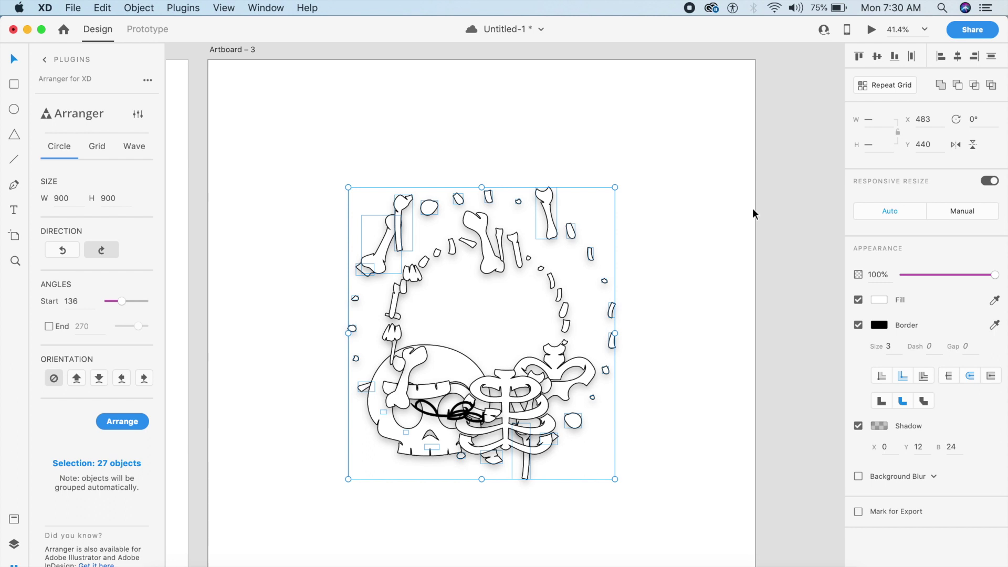
# - Paste the Loading text onto Artboard – 3 and move it up inside the ring of bones
pyautogui.click(14, 544)
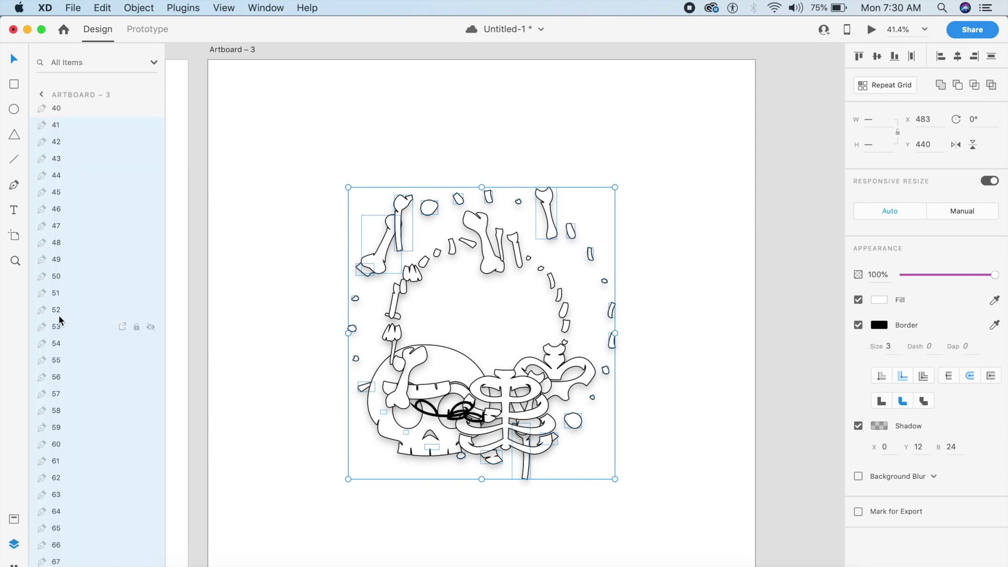
pyautogui.scroll(10, 57, 321)
pyautogui.scroll(5, 62, 309)
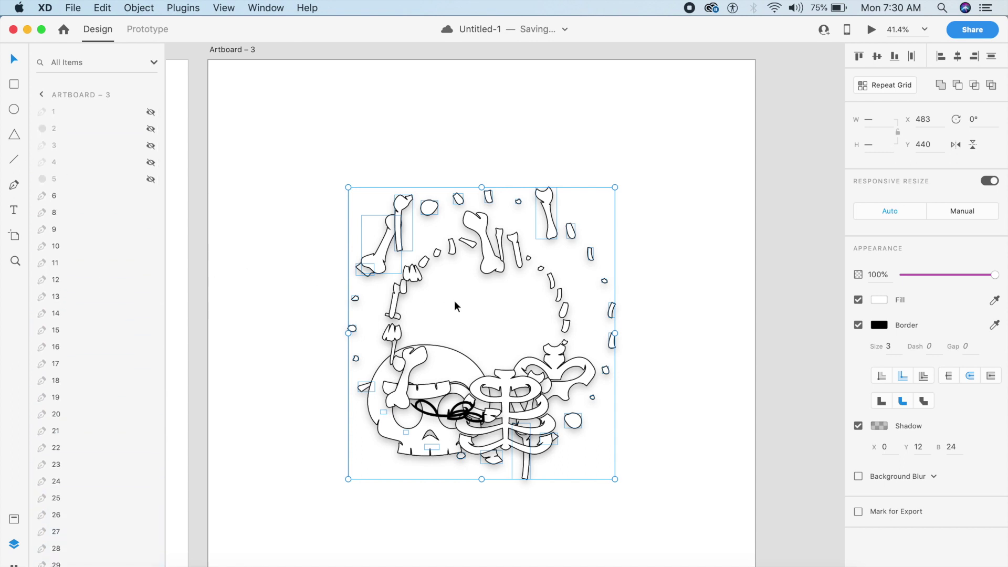
pyautogui.press('super+v')
pyautogui.moveTo(502, 364); pyautogui.dragTo(502, 334)
pyautogui.click(716, 371)
pyautogui.press('super+minus')
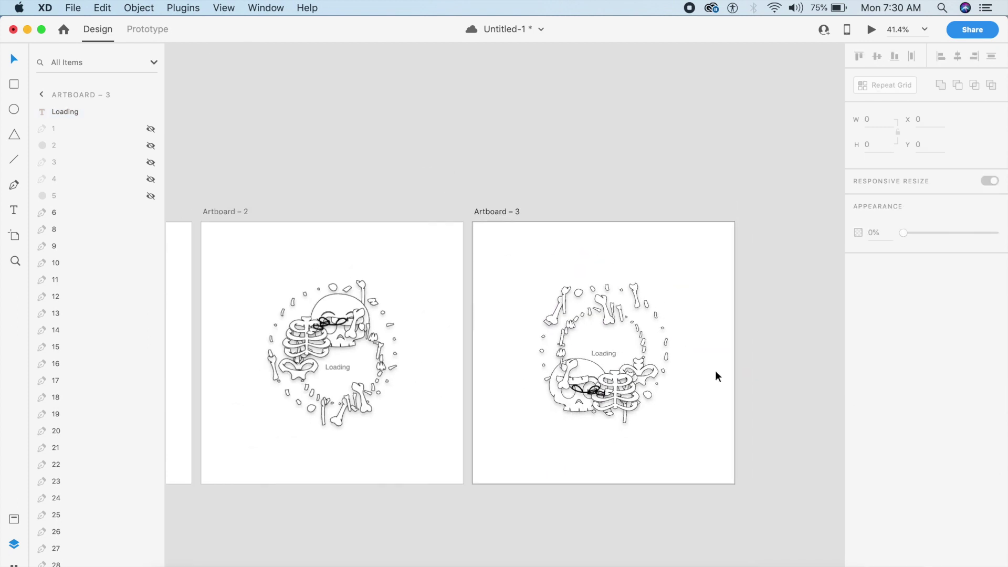
# - Replace the Loading text on Artboard – 3 with a copy of Artboard – 2's text at the same position
pyautogui.press('super+minus')
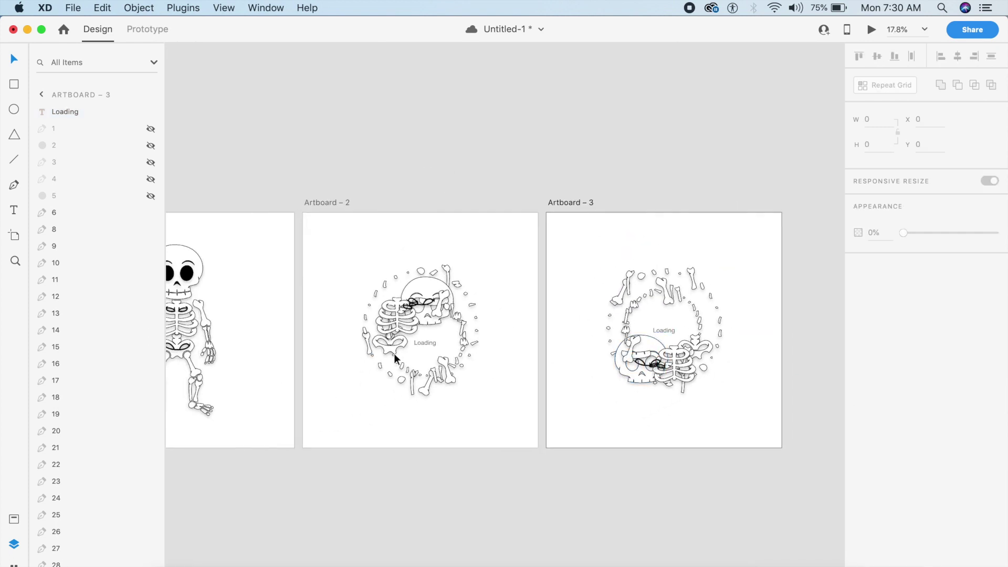
pyautogui.click(420, 342)
pyautogui.click(660, 328)
pyautogui.press('Delete')
pyautogui.press('super+v')
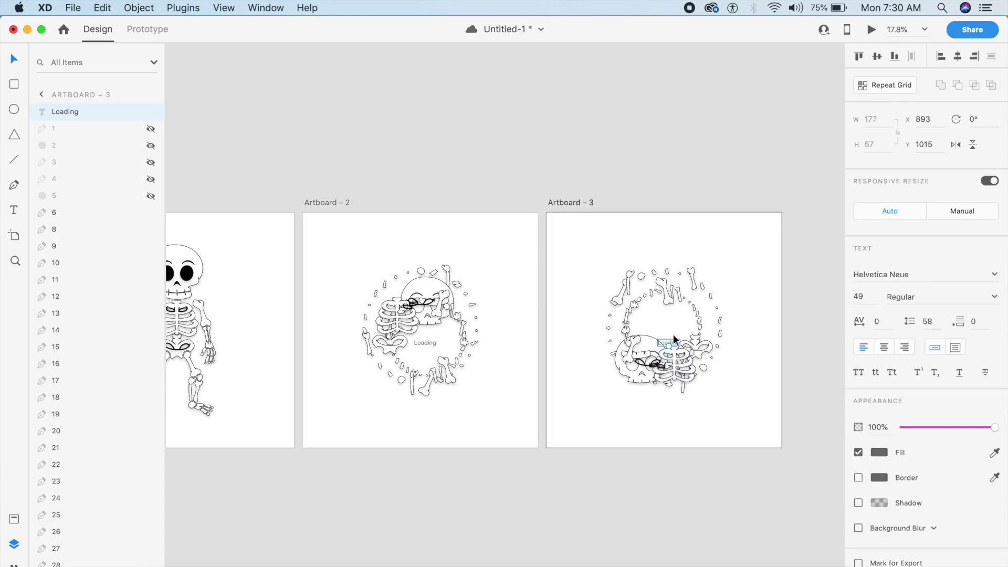
pyautogui.press('super+plus')
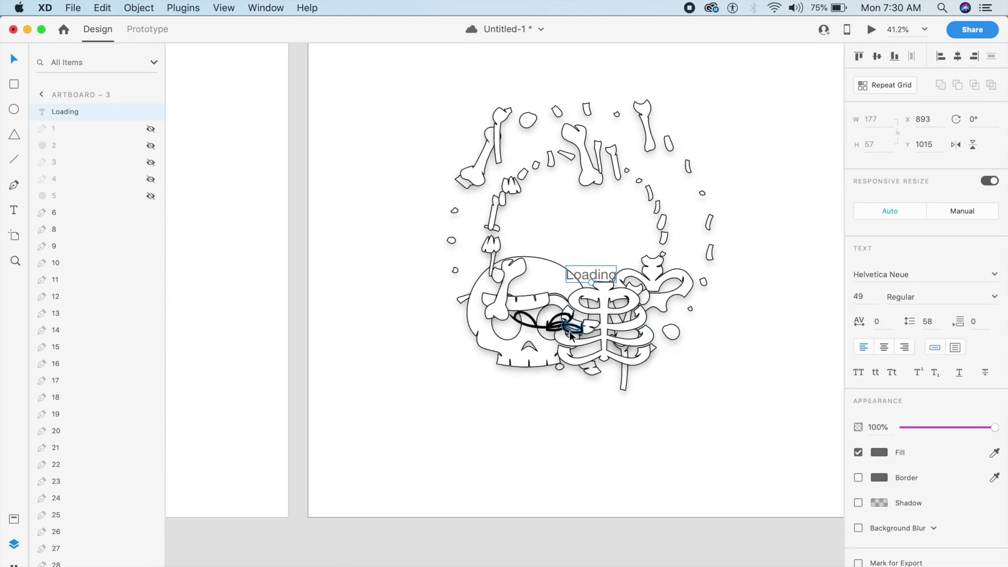
pyautogui.press('super+minus')
# - Switch to prototyping and connect the ribcage, layer 11 on Artboard – 1, to Artboard – 2
pyautogui.hscroll(-10, 571, 338)
pyautogui.click(407, 330)
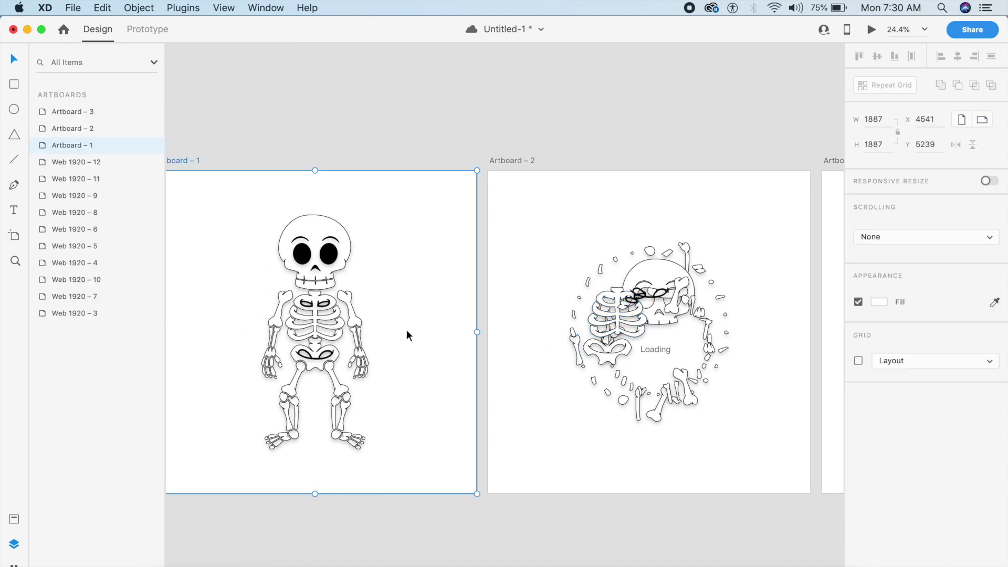
pyautogui.click(138, 30)
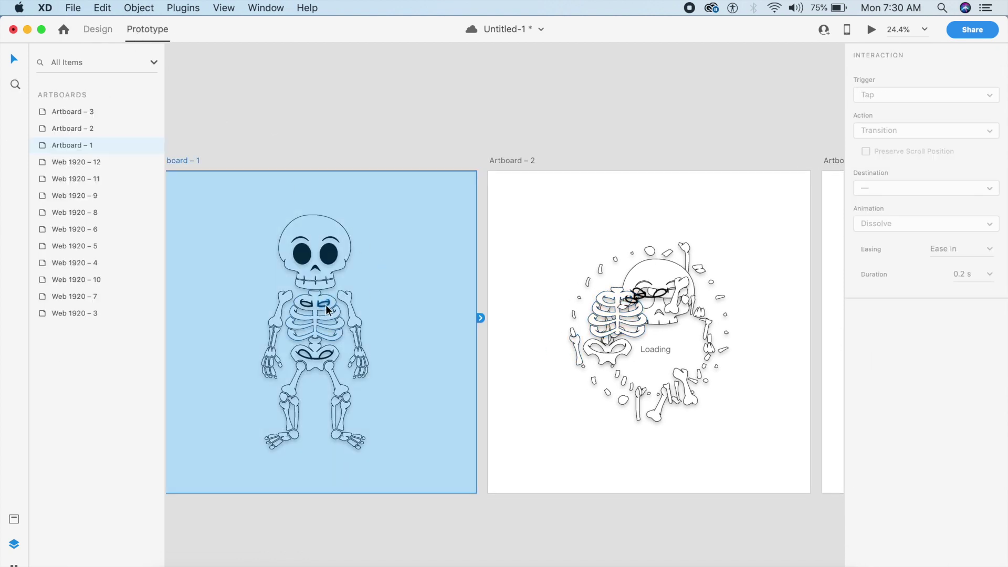
pyautogui.click(335, 301)
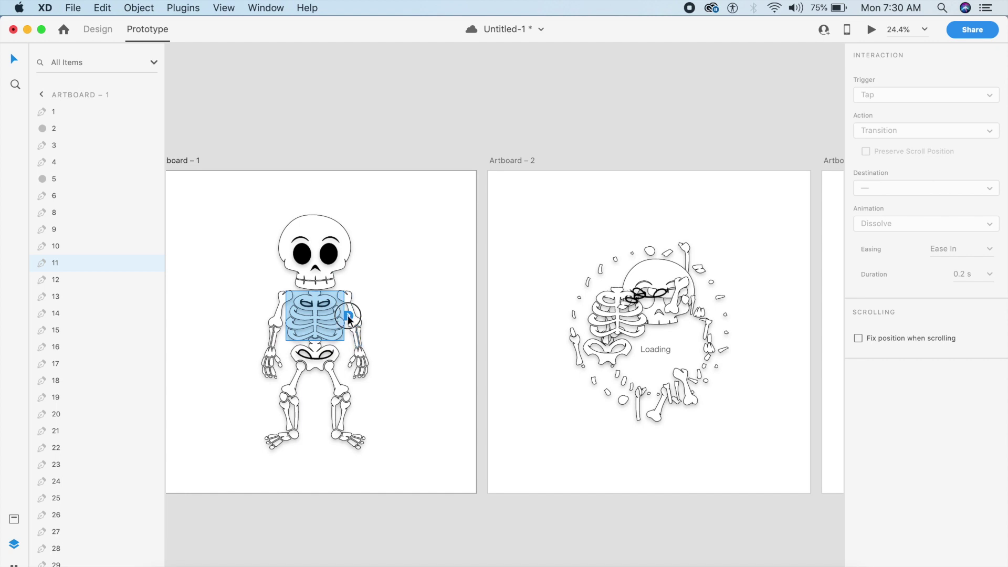
pyautogui.moveTo(348, 318); pyautogui.dragTo(540, 291)
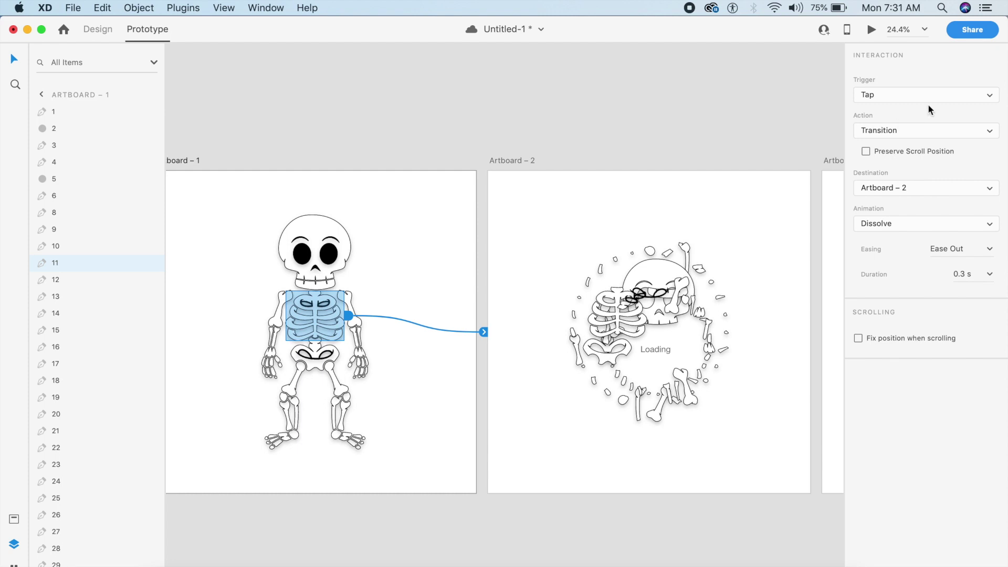
# - Set the ribcage's interaction to Auto-Animate with Ease In-Out easing and a duration of 1.5 s
pyautogui.click(909, 132)
pyautogui.click(899, 143)
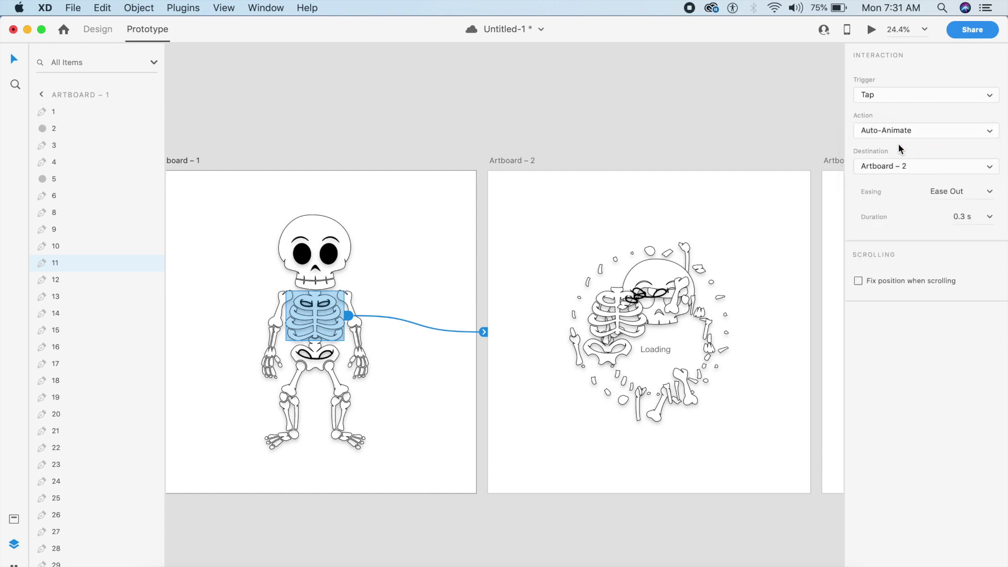
pyautogui.click(991, 194)
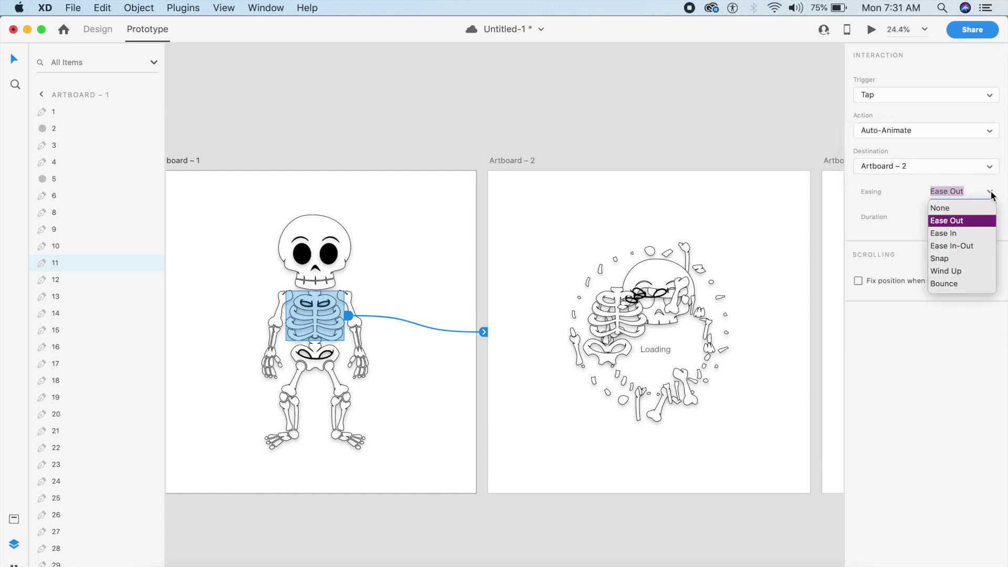
pyautogui.click(954, 245)
pyautogui.click(970, 218)
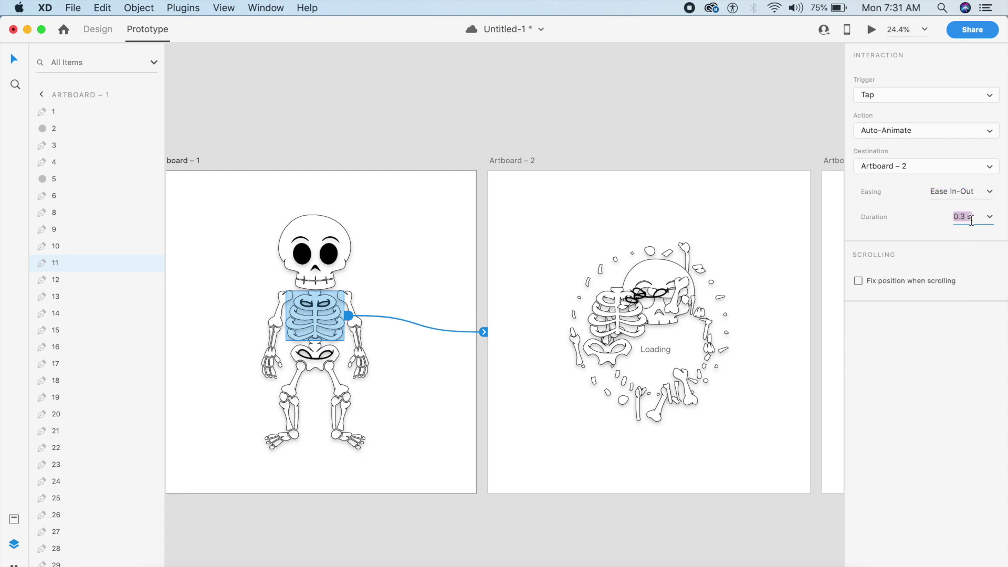
pyautogui.write('2')
pyautogui.write('1')
# - Connect Artboard – 2 to Artboard – 3 with an Auto-Animate interaction and set its duration to 1 s
pyautogui.hscroll(10, 502, 266)
pyautogui.scroll(-2, 502, 265)
pyautogui.click(479, 246)
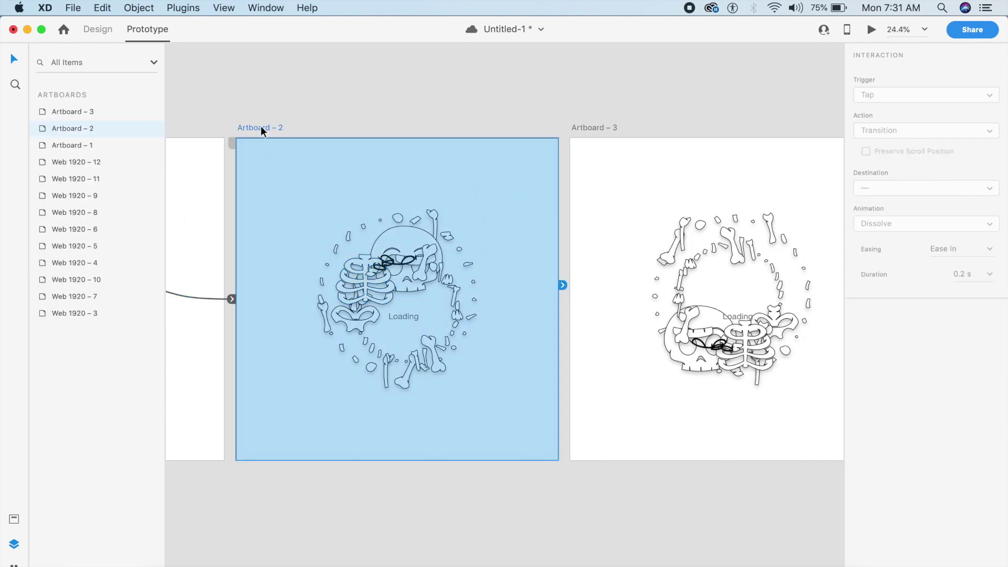
pyautogui.moveTo(562, 287); pyautogui.dragTo(654, 282)
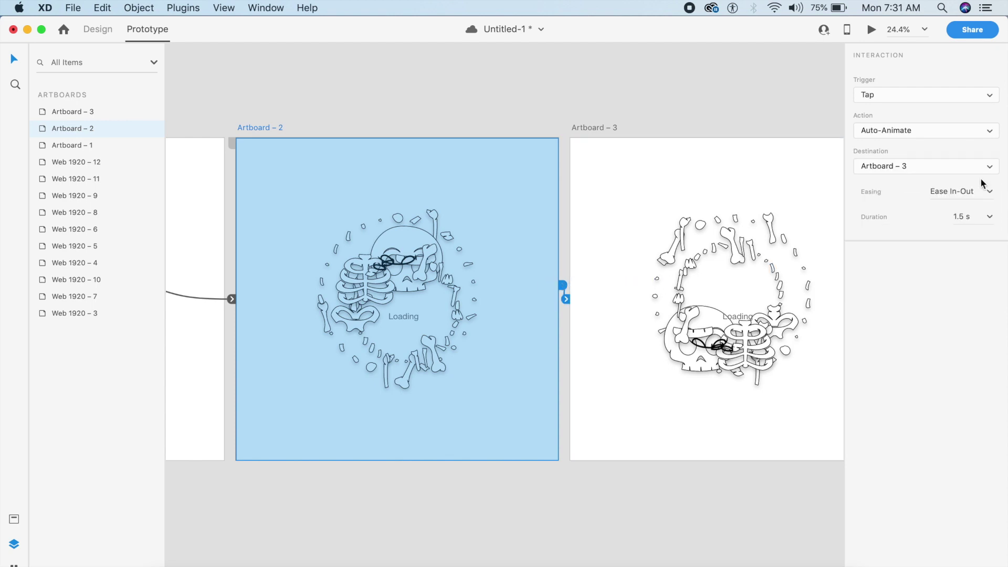
pyautogui.click(977, 220)
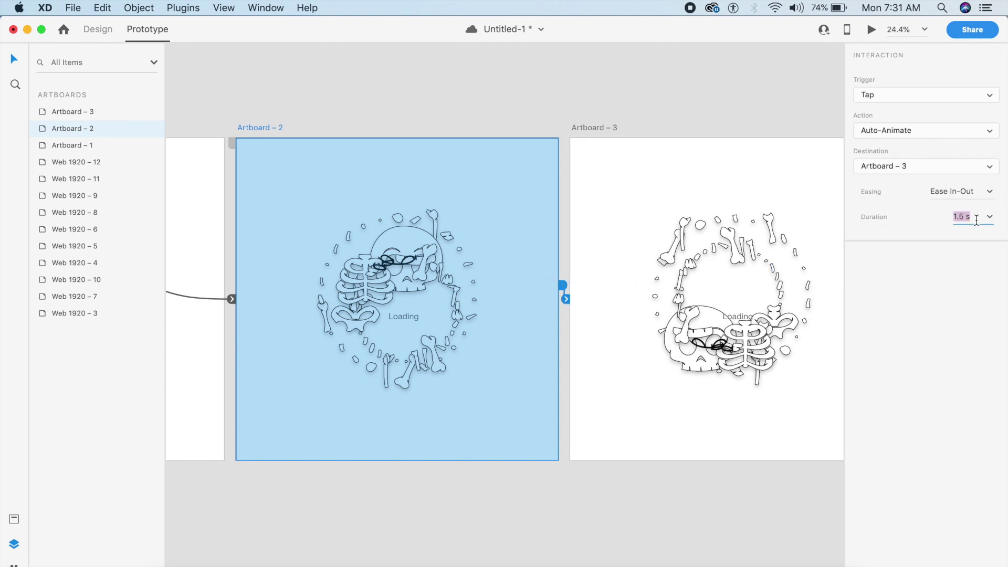
pyautogui.write('1')
pyautogui.press('Return')
# - Connect Artboard – 3 back to Artboard – 2 with a 1 s Auto-Animate, Ease In-Out interaction
pyautogui.scroll(-2, 378, 299)
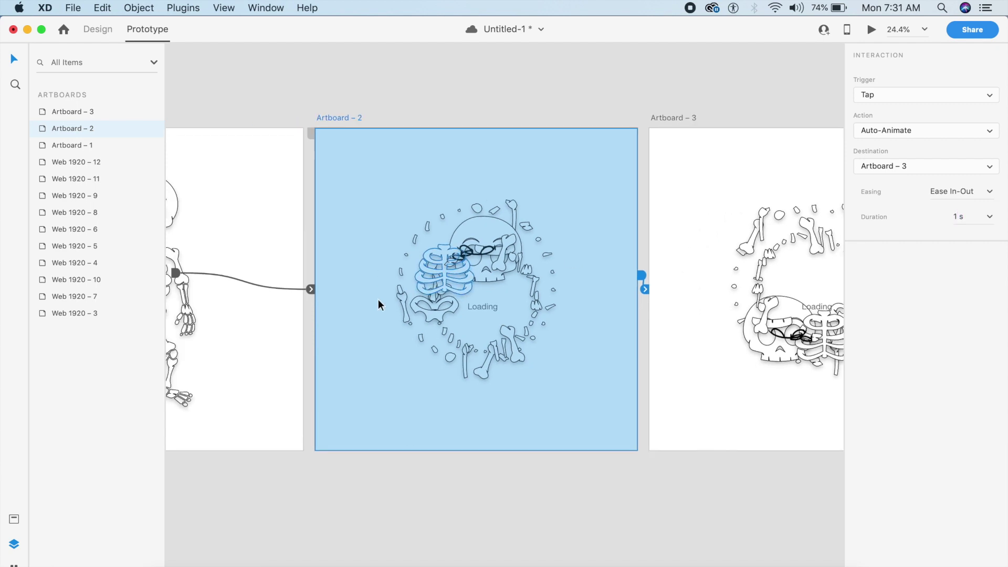
pyautogui.click(378, 305)
pyautogui.press('super+minus')
pyautogui.click(612, 253)
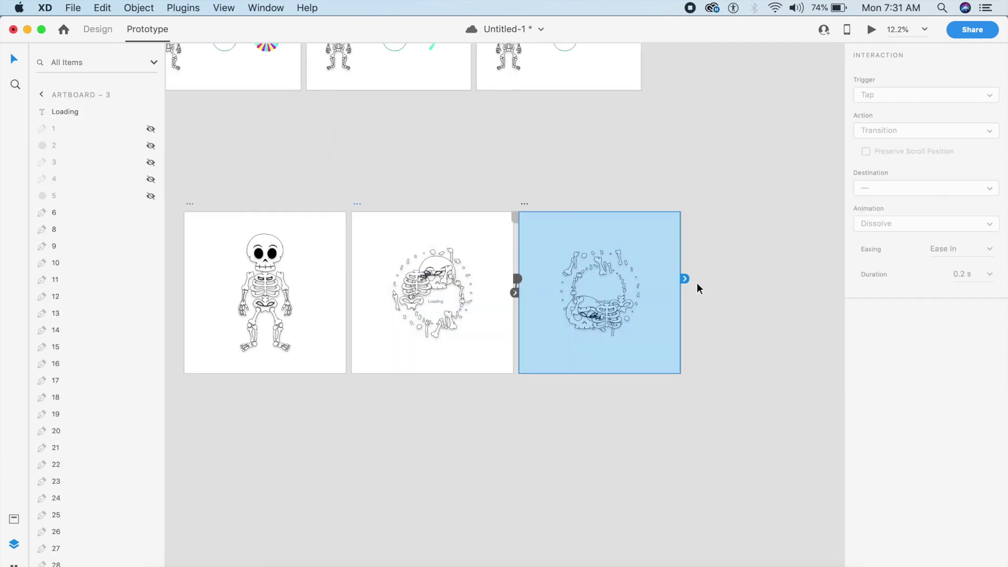
pyautogui.moveTo(688, 282); pyautogui.dragTo(422, 332)
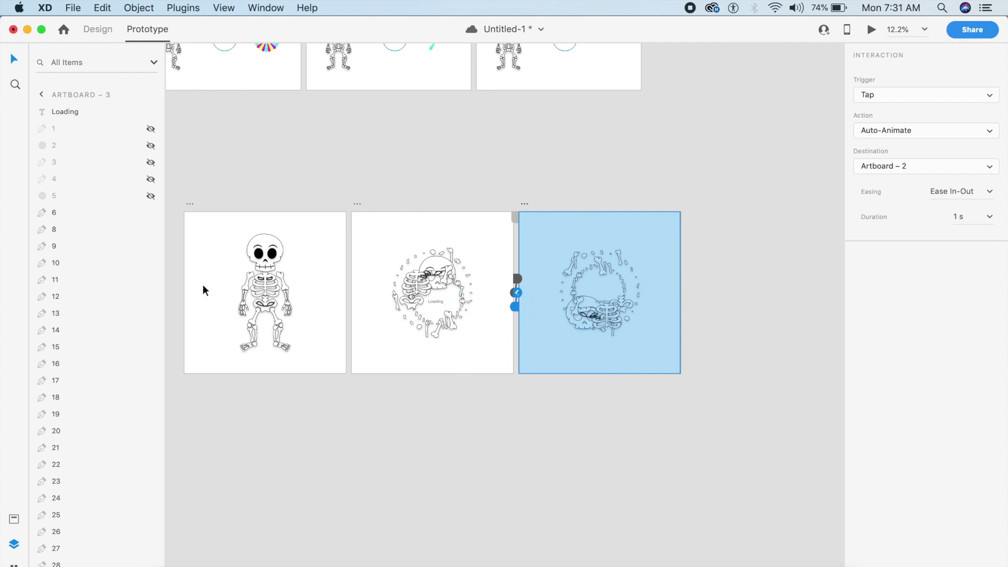
# - Preview the prototype from Artboard – 1, trigger the ribcage's tap animation, and close the preview
pyautogui.click(322, 265)
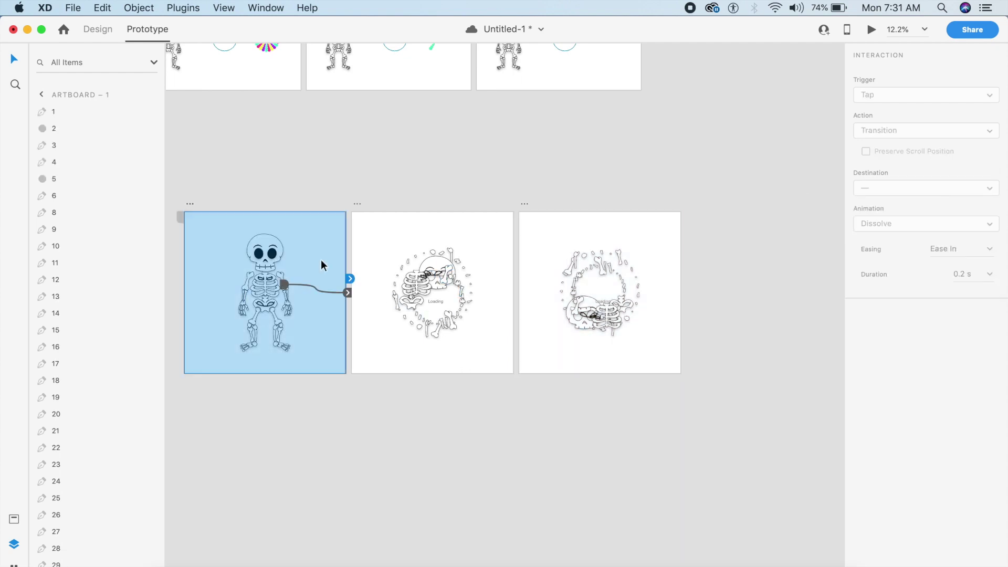
pyautogui.click(872, 30)
pyautogui.click(274, 297)
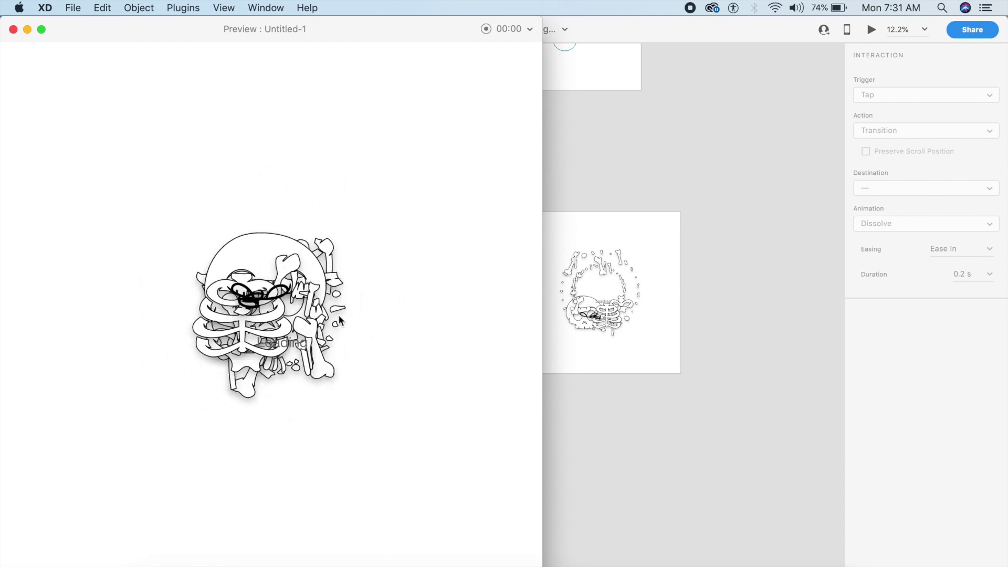
pyautogui.click(14, 30)
pyautogui.click(498, 245)
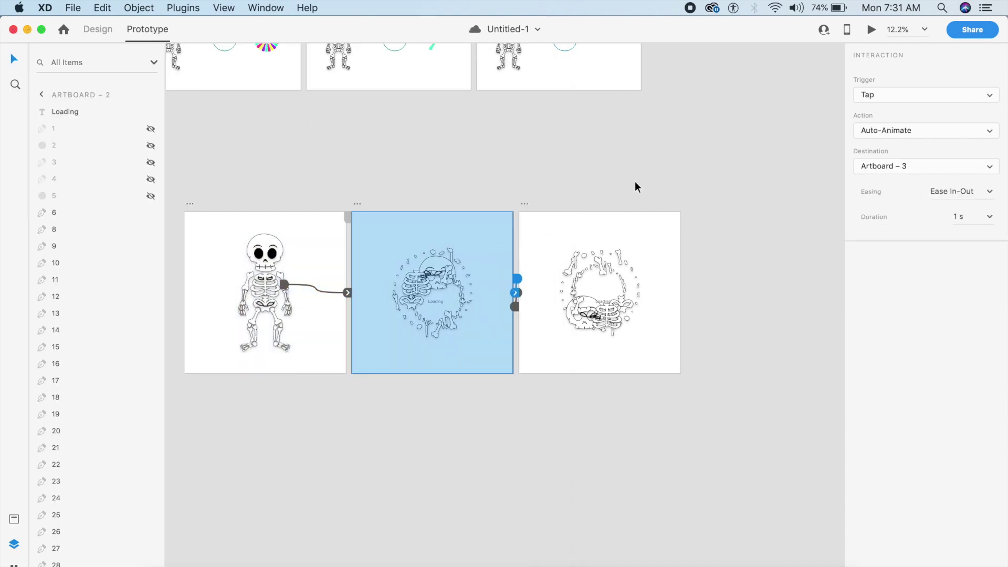
pyautogui.click(934, 97)
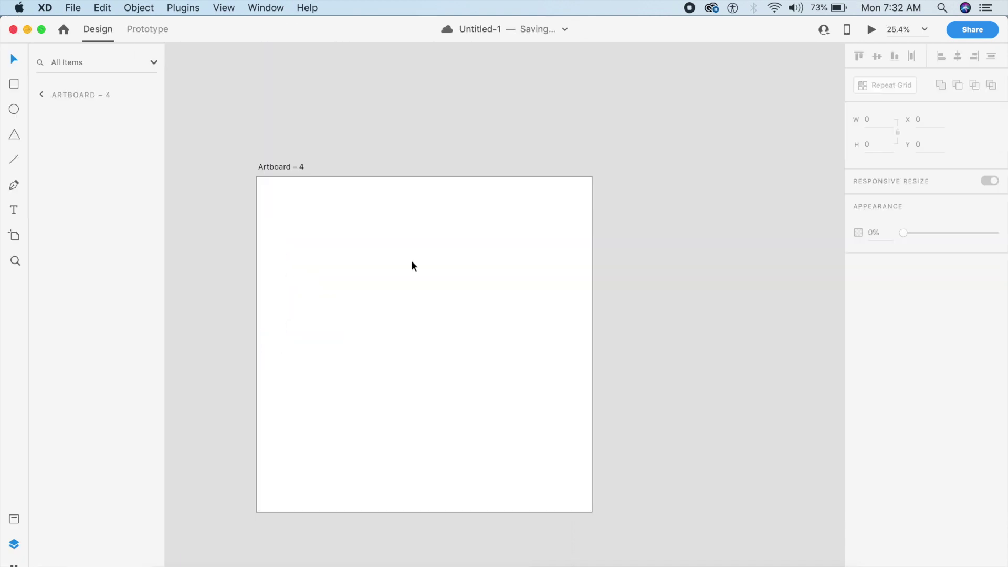
# - Draw a circle about 402 px in diameter in the upper middle of Artboard – 4 and select it
pyautogui.press('e')
pyautogui.scroll(-2, 394, 290)
pyautogui.hscroll(-2, 393, 289)
pyautogui.moveTo(414, 207); pyautogui.dragTo(510, 280)
pyautogui.press('Escape')
pyautogui.press('v')
pyautogui.click(467, 249)
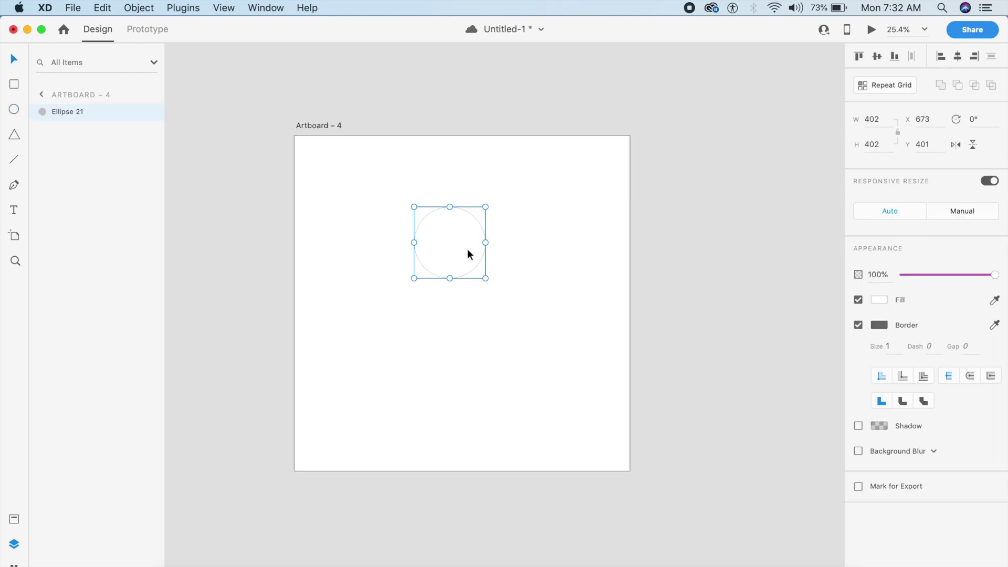
# - Enlarge the circle to about 518 px in diameter and move it to the left half of the artboard, about X 218, Y 685
pyautogui.click(485, 278)
pyautogui.moveTo(486, 278); pyautogui.dragTo(506, 298)
pyautogui.moveTo(448, 249); pyautogui.dragTo(371, 297)
pyautogui.press('Right')
# - Remove the circle's fill and give it a red #FF2F2F border with a size of 3
pyautogui.click(858, 301)
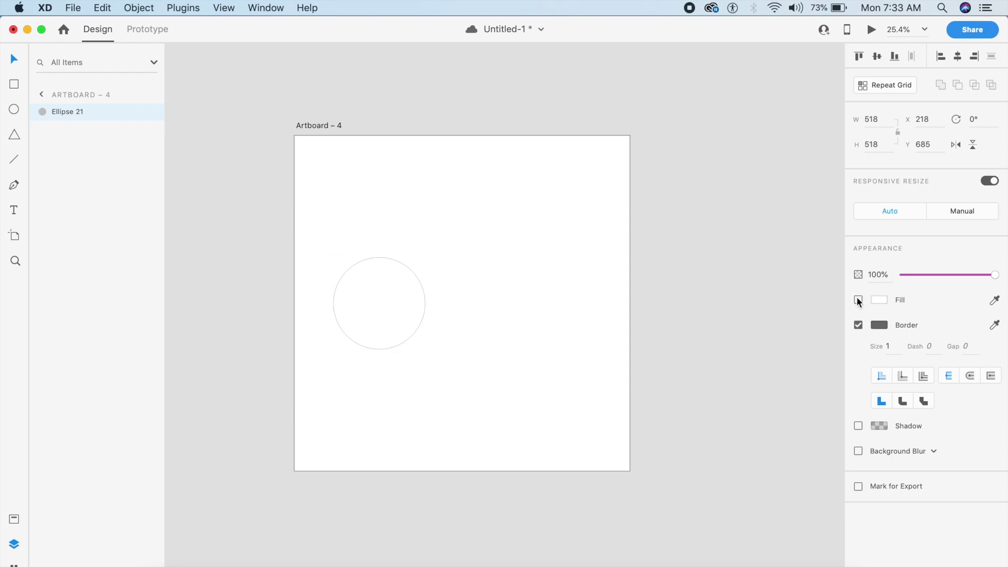
pyautogui.click(887, 350)
pyautogui.write('2')
pyautogui.press('Return')
pyautogui.click(882, 325)
pyautogui.moveTo(800, 264); pyautogui.dragTo(801, 247)
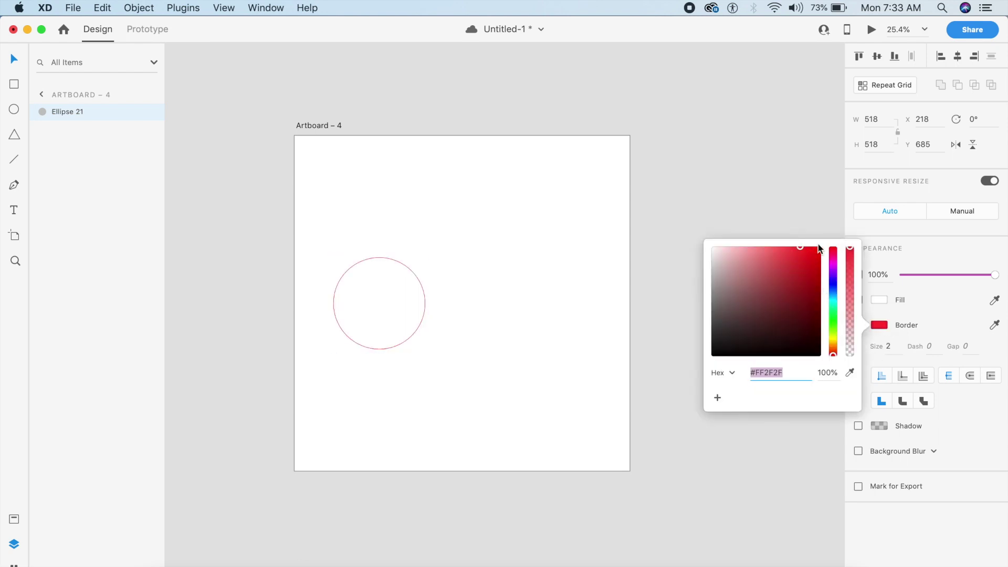
pyautogui.click(900, 347)
pyautogui.write('3')
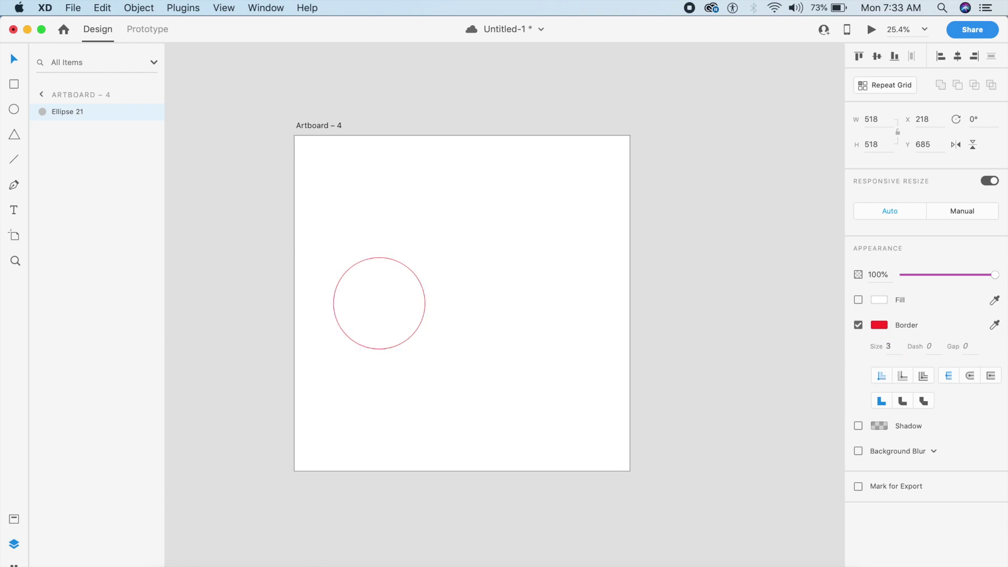
# - Turn the circle into a Repeat Grid and extend it horizontally to about 2359 px wide
pyautogui.click(451, 303)
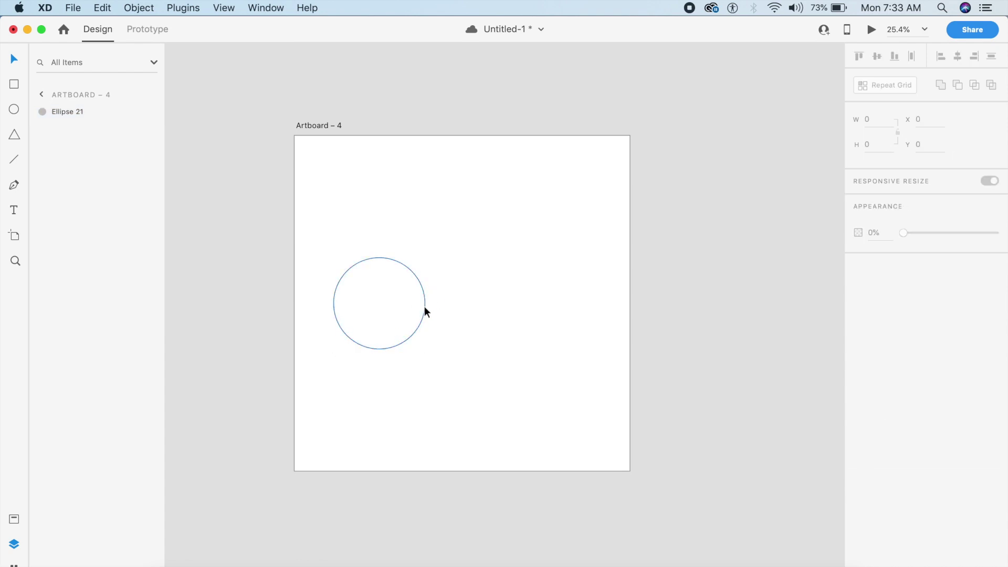
pyautogui.click(424, 306)
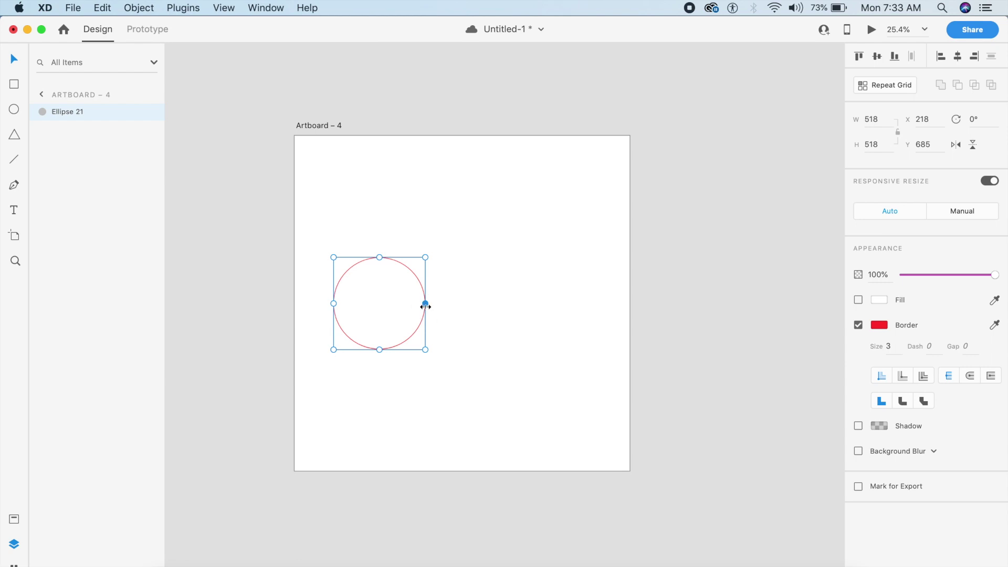
pyautogui.click(895, 85)
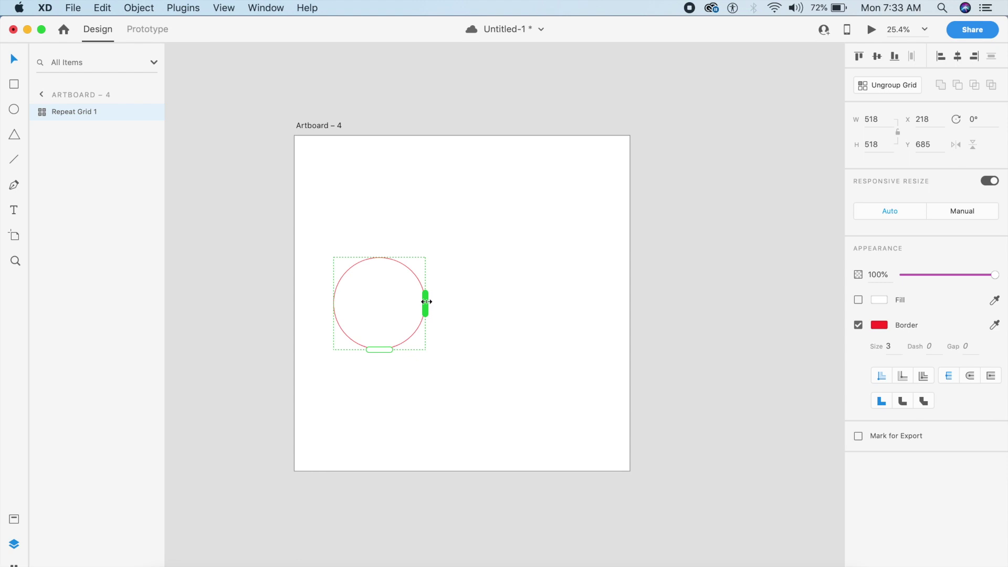
pyautogui.moveTo(426, 301); pyautogui.dragTo(752, 377)
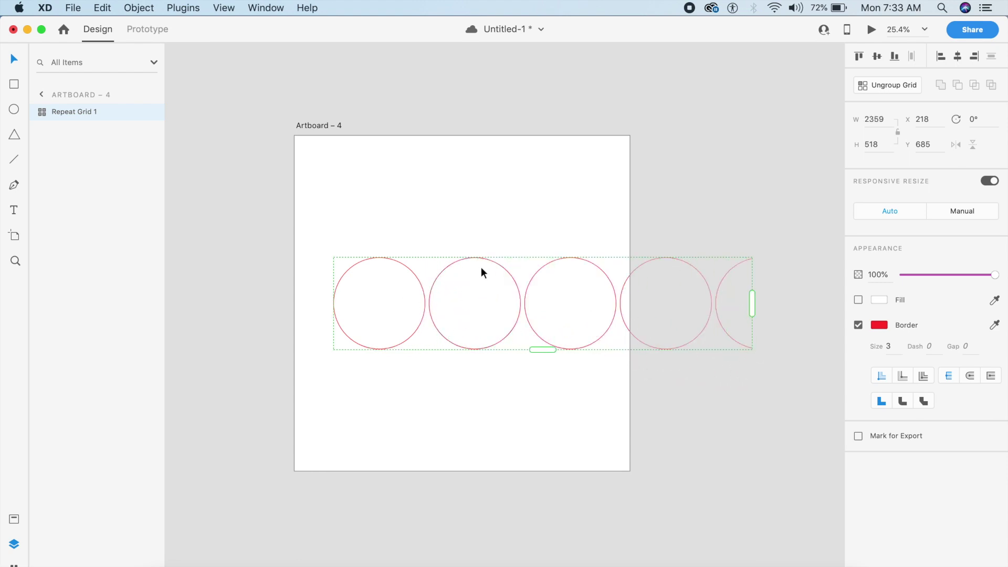
# - Reduce the grid spacing until the circles closely overlap, and extend the row to about 726 px wide
pyautogui.click(524, 304)
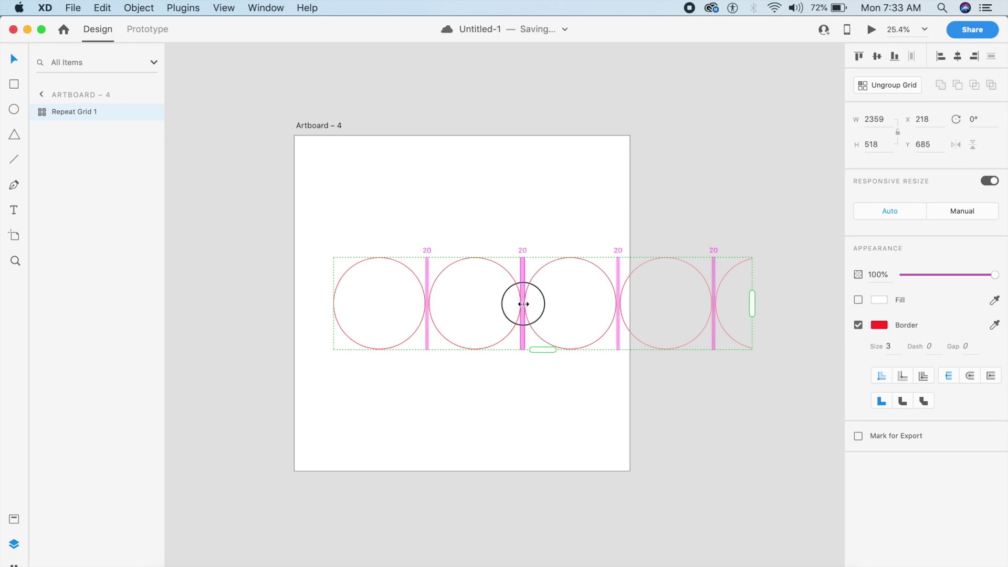
pyautogui.moveTo(524, 304); pyautogui.dragTo(353, 288)
pyautogui.moveTo(384, 332); pyautogui.dragTo(381, 332)
pyautogui.click(570, 310)
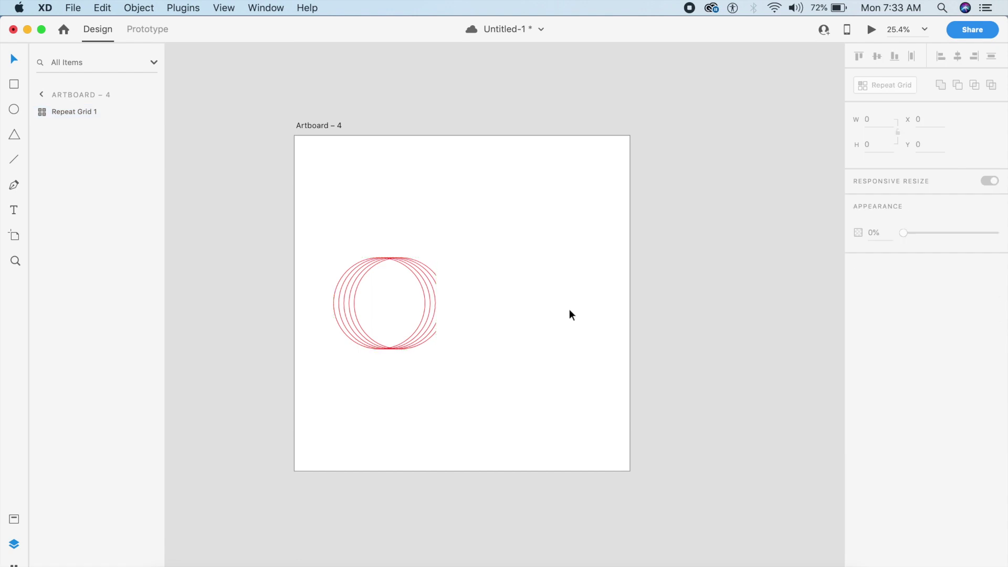
pyautogui.click(436, 318)
pyautogui.moveTo(435, 311); pyautogui.dragTo(462, 307)
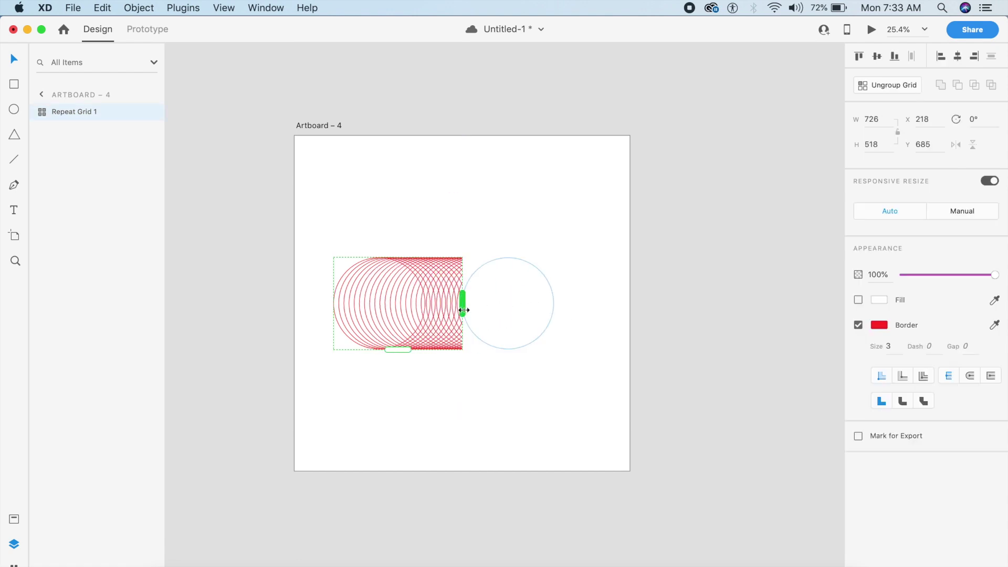
# - Ungroup the repeat grid and rotate the row of circles by 45°
pyautogui.click(900, 85)
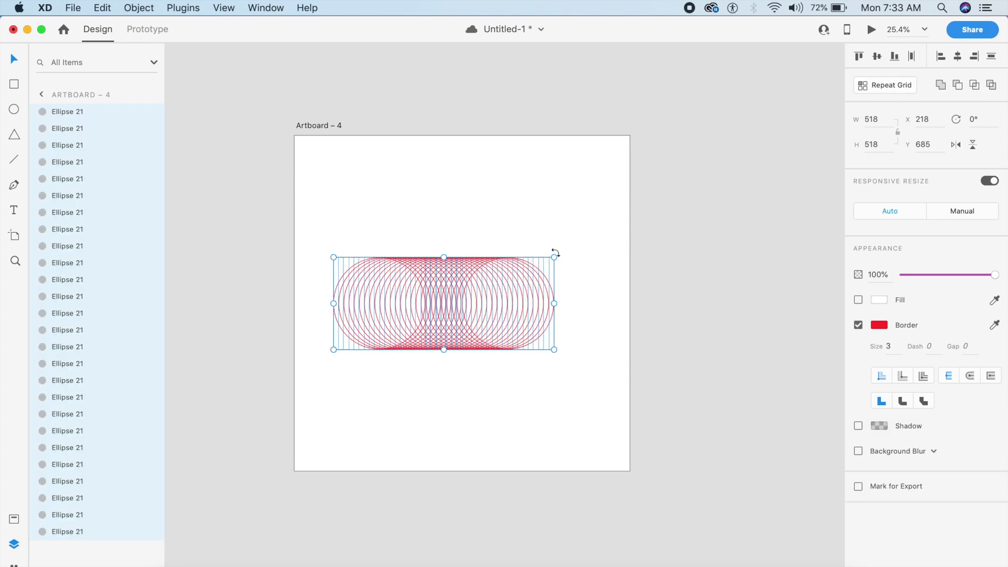
pyautogui.moveTo(555, 252); pyautogui.dragTo(562, 347)
# - Duplicate the red row as a blue row rotated to 135°, overlapping the red row's lower end to form a V
pyautogui.moveTo(457, 314); pyautogui.dragTo(528, 268)
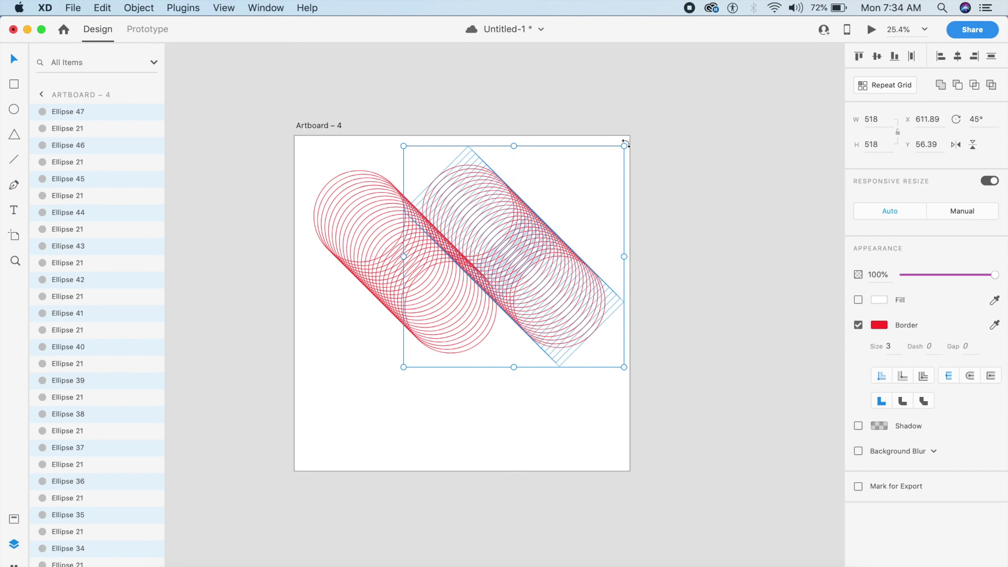
pyautogui.moveTo(626, 142); pyautogui.dragTo(535, 277)
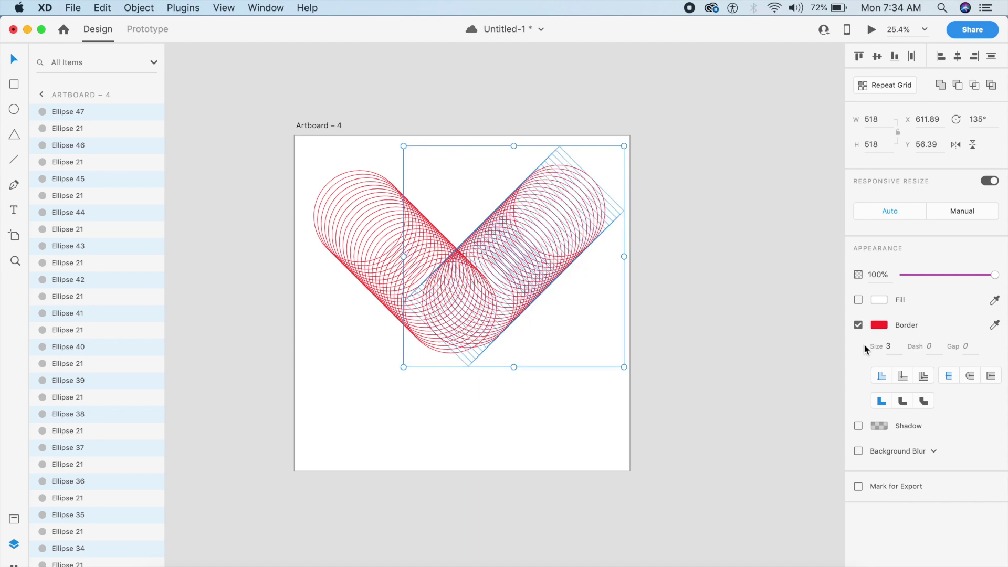
pyautogui.click(879, 325)
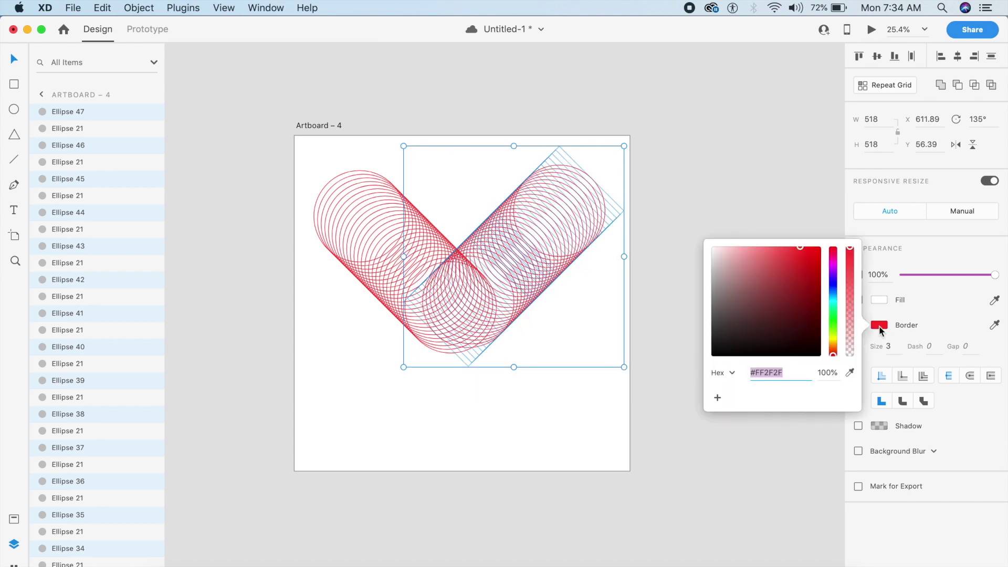
pyautogui.click(832, 294)
pyautogui.click(537, 272)
pyautogui.moveTo(538, 272); pyautogui.dragTo(521, 280)
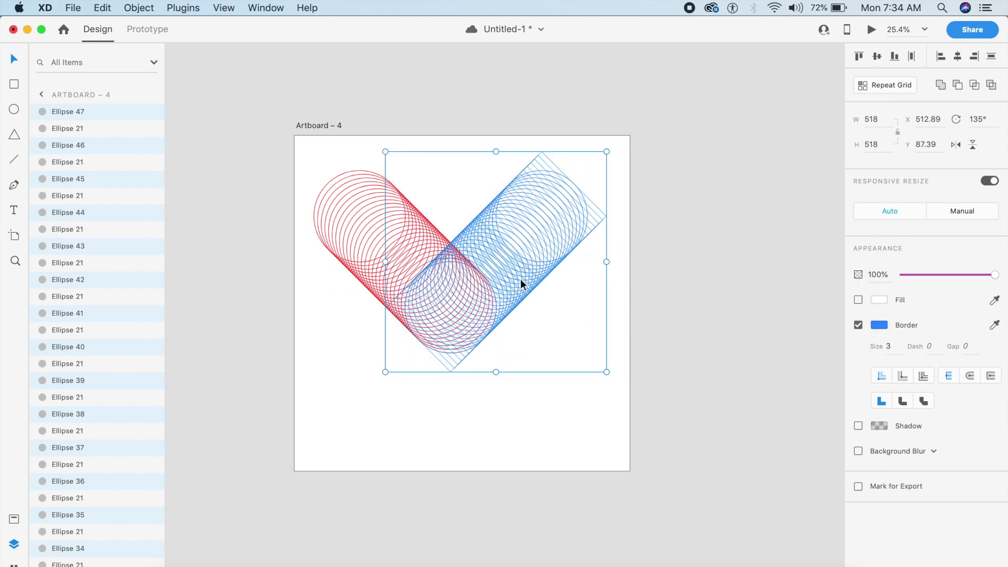
# - Duplicate the blue row as a green vertical row rotated to 270°, with its upper end overlapping the point of the V
pyautogui.moveTo(501, 276); pyautogui.dragTo(546, 442)
pyautogui.moveTo(652, 314); pyautogui.dragTo(533, 514)
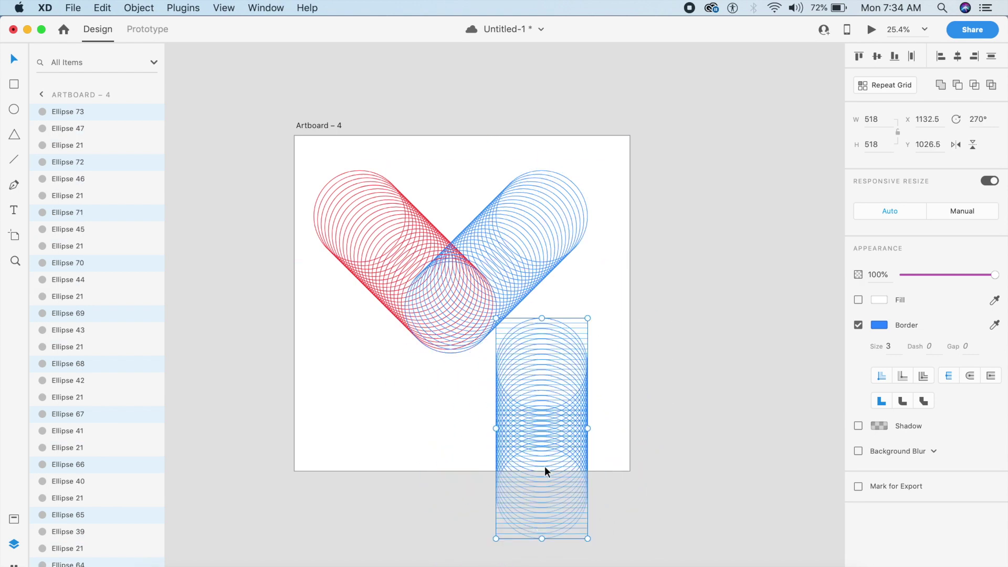
pyautogui.moveTo(574, 441); pyautogui.dragTo(486, 379)
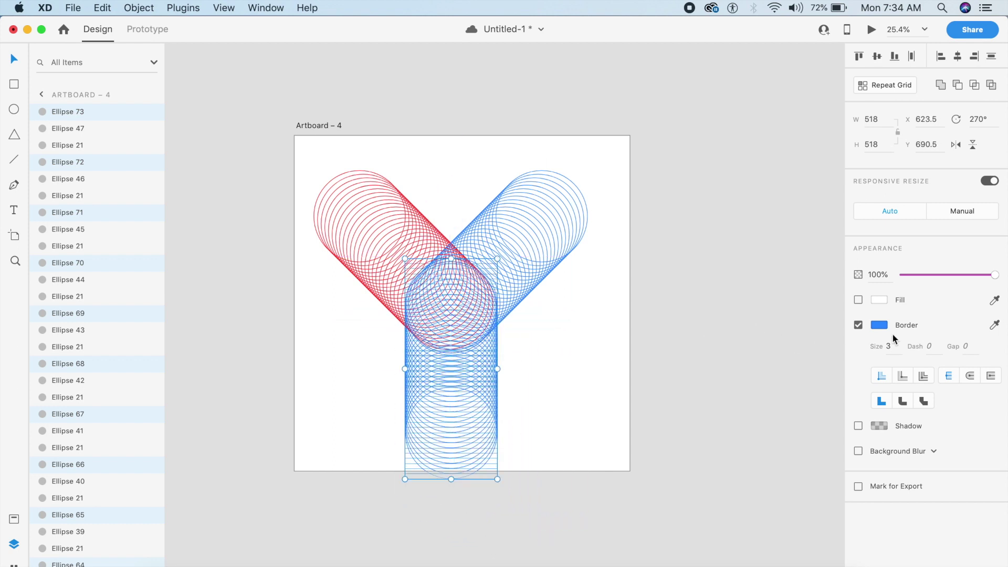
pyautogui.click(879, 326)
pyautogui.moveTo(833, 313); pyautogui.dragTo(836, 318)
pyautogui.click(534, 353)
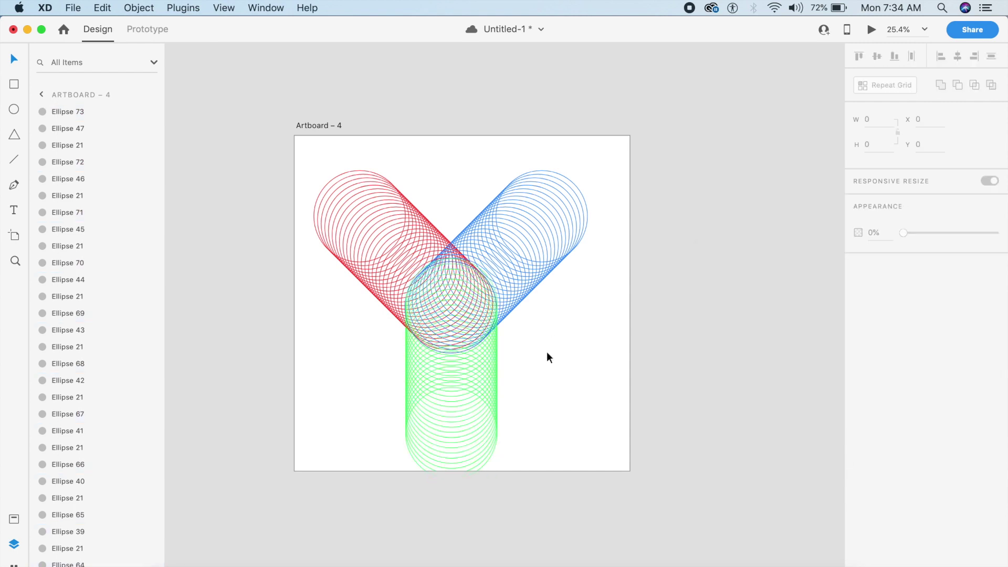
# - Centre the Y-shaped circle pattern on Artboard – 4 and place a duplicate of the artboard to its left
pyautogui.moveTo(313, 156); pyautogui.dragTo(545, 463)
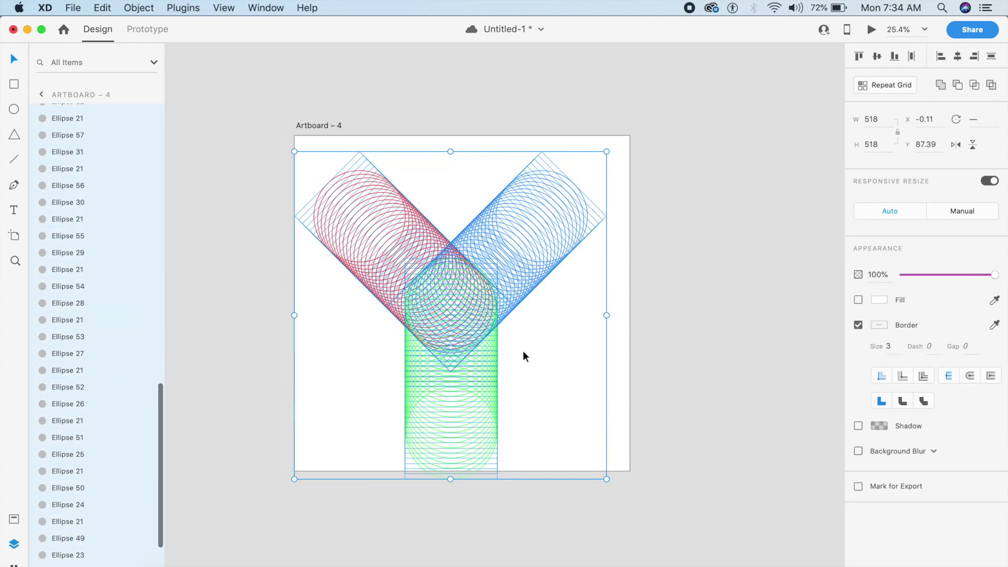
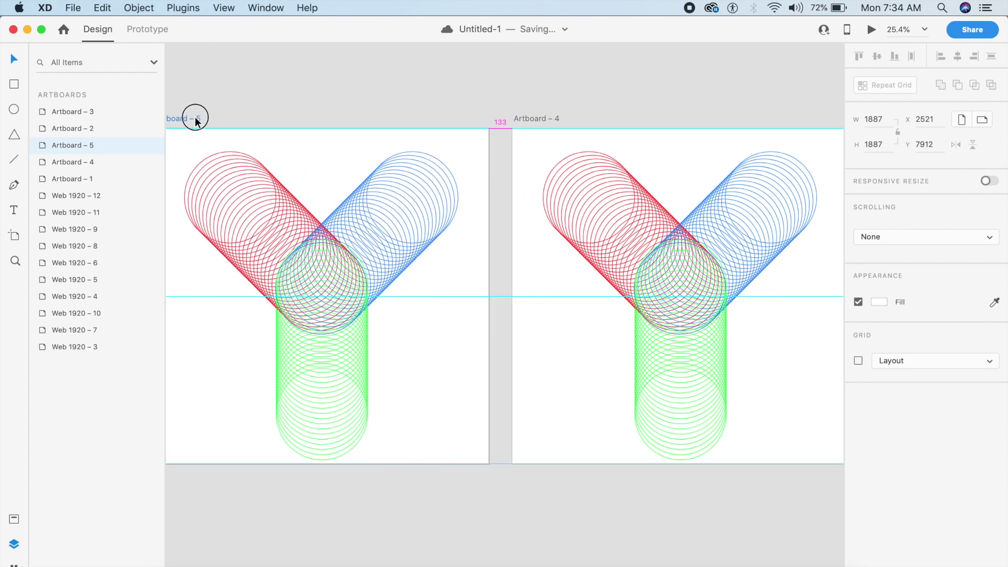
pyautogui.scroll(-2, 371, 278)
pyautogui.hscroll(-3, 371, 278)
# - Align all circles on Artboard – 5 vertically and horizontally to their centres so they stack as a single circle
pyautogui.click(404, 475)
pyautogui.moveTo(444, 446); pyautogui.dragTo(315, 186)
pyautogui.click(282, 73)
pyautogui.moveTo(235, 62); pyautogui.dragTo(503, 447)
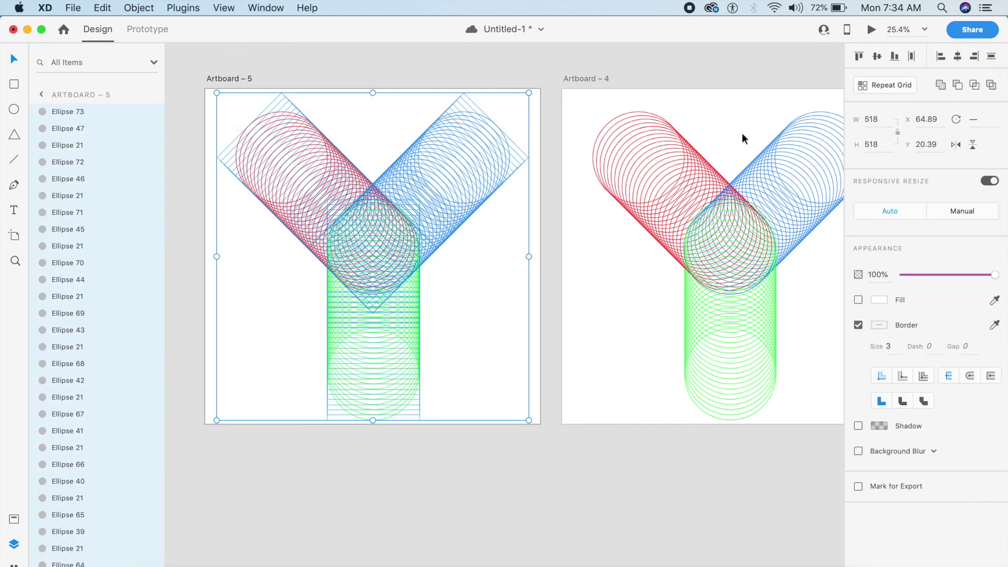
pyautogui.click(876, 57)
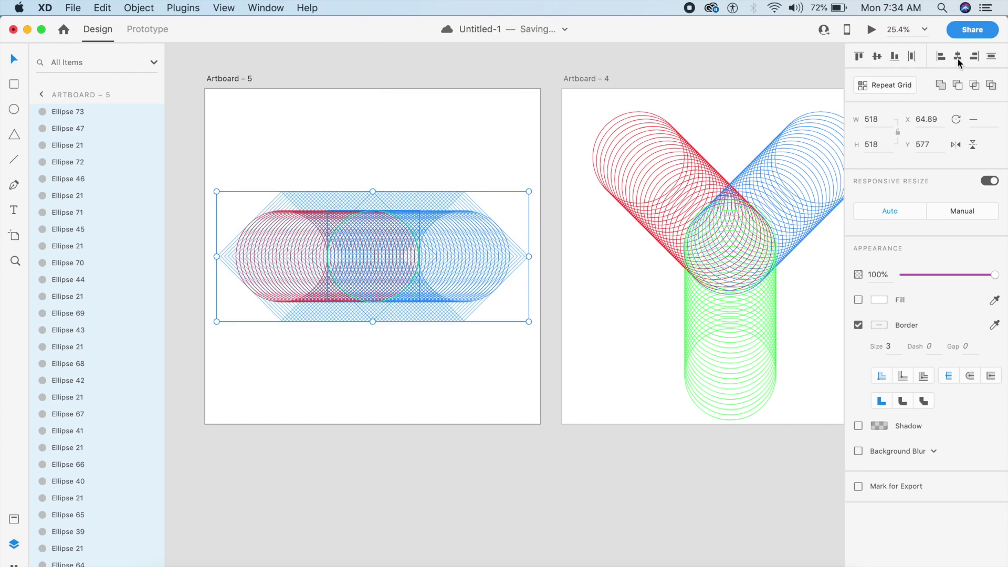
pyautogui.click(957, 57)
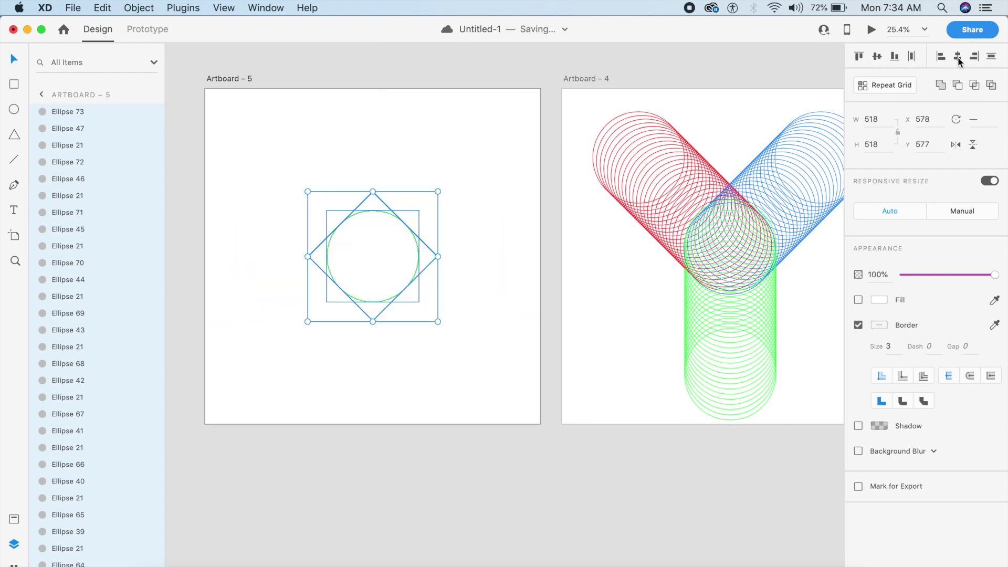
pyautogui.click(493, 240)
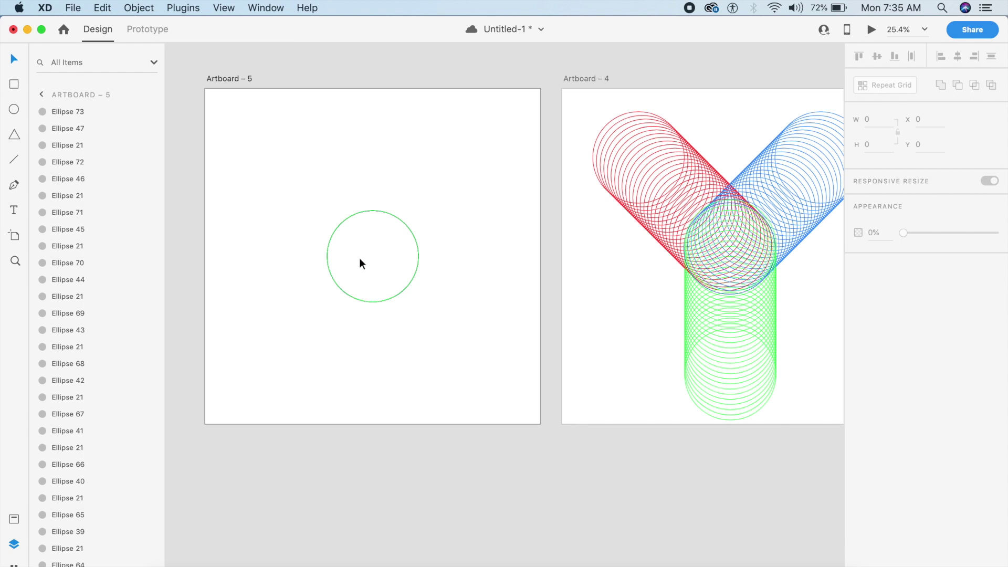
# - Duplicate Artboard – 4 with its Y-shaped circle pattern to its right
pyautogui.hscroll(10, 359, 257)
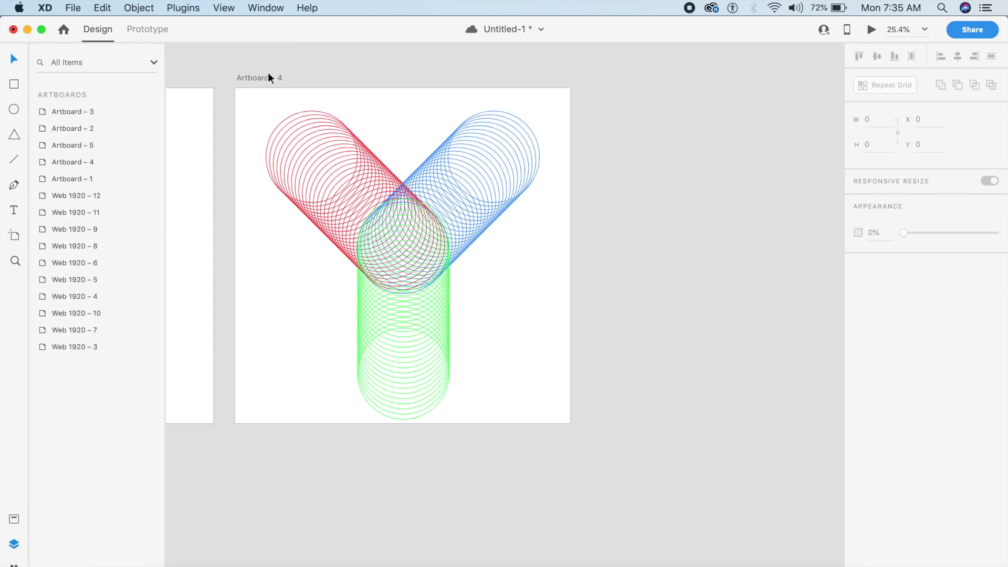
pyautogui.click(251, 80)
pyautogui.press('super+d')
# - Select all the circles on Artboard – 4 and open the Arranger plugin
pyautogui.scroll(-2, 615, 354)
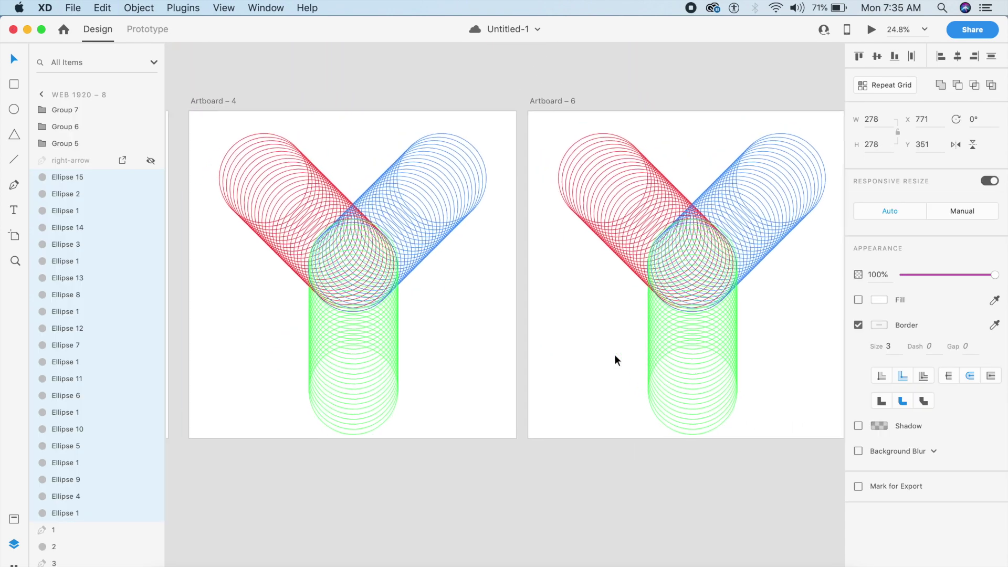
pyautogui.hscroll(-2, 471, 343)
pyautogui.click(499, 367)
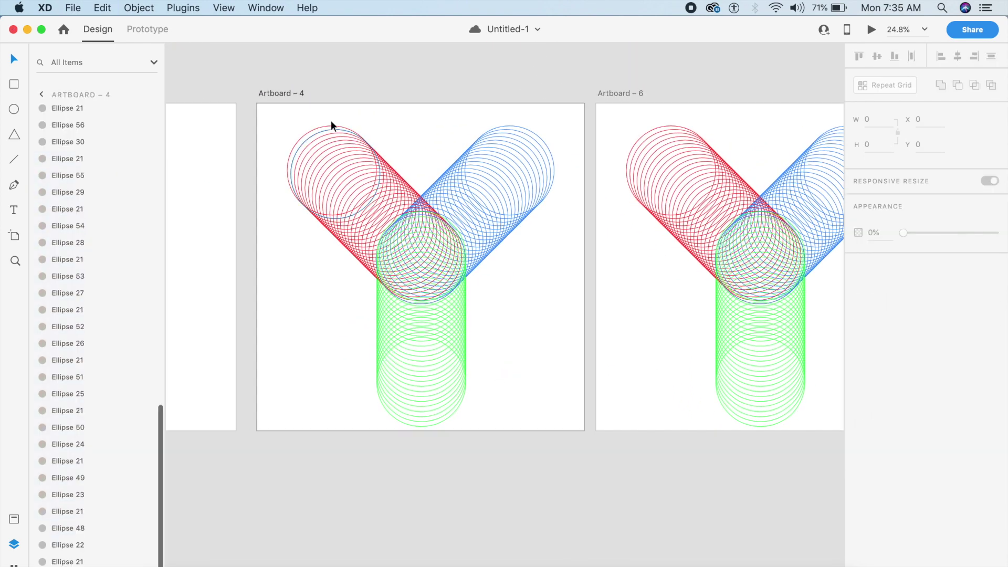
pyautogui.moveTo(291, 114); pyautogui.dragTo(549, 458)
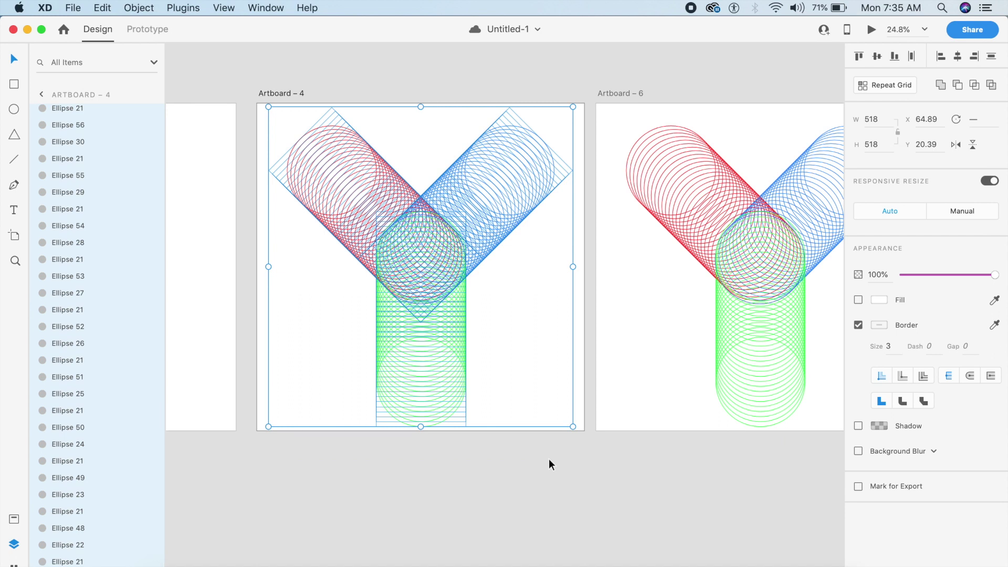
pyautogui.click(14, 564)
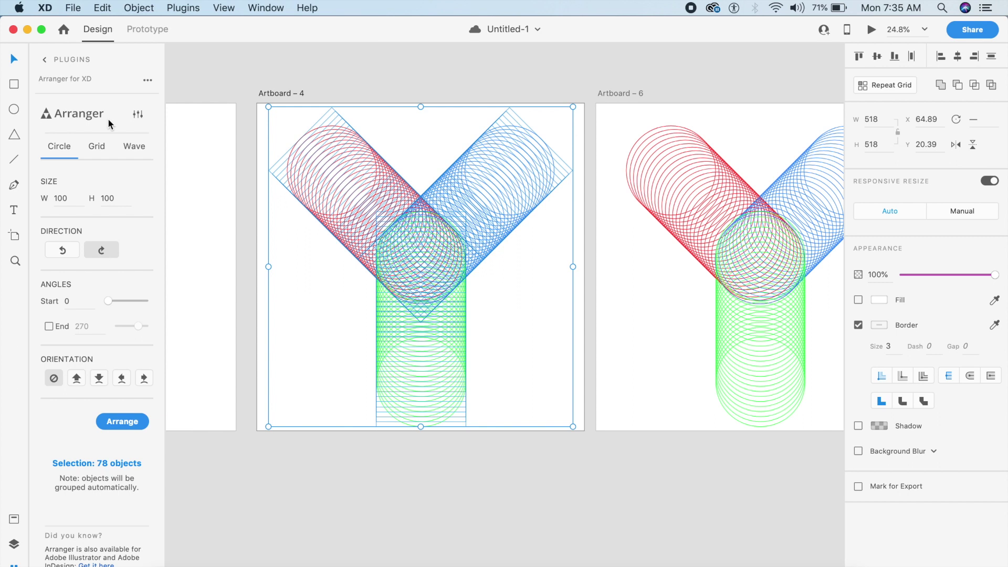
# - Arrange the selected circles in a Circle layout with a width of 300 and a height of 300
pyautogui.doubleClick(72, 203)
pyautogui.click(61, 155)
pyautogui.doubleClick(74, 203)
pyautogui.write('300')
pyautogui.press('Return')
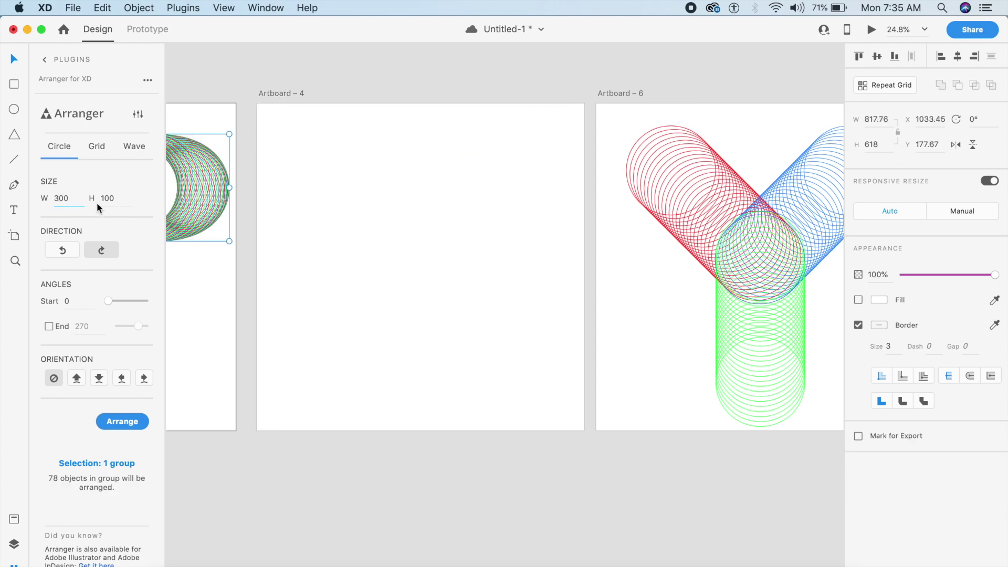
pyautogui.doubleClick(116, 198)
pyautogui.write('300')
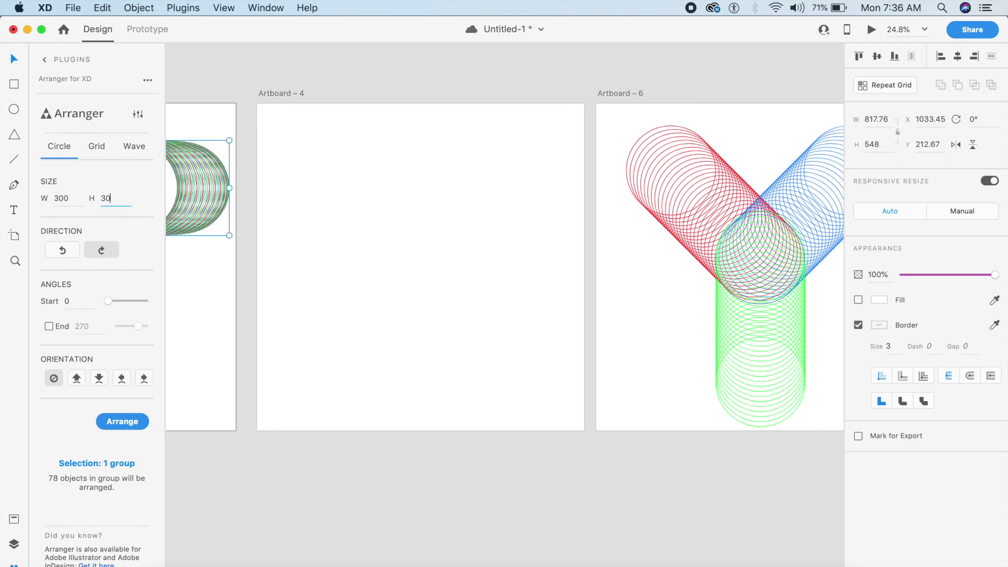
pyautogui.press('Return')
# - Move the arranged ring of circles to the centre of Artboard – 4
pyautogui.moveTo(204, 214); pyautogui.dragTo(468, 295)
pyautogui.scroll(-5, 460, 296)
pyautogui.scroll(3, 459, 296)
pyautogui.scroll(4, 463, 297)
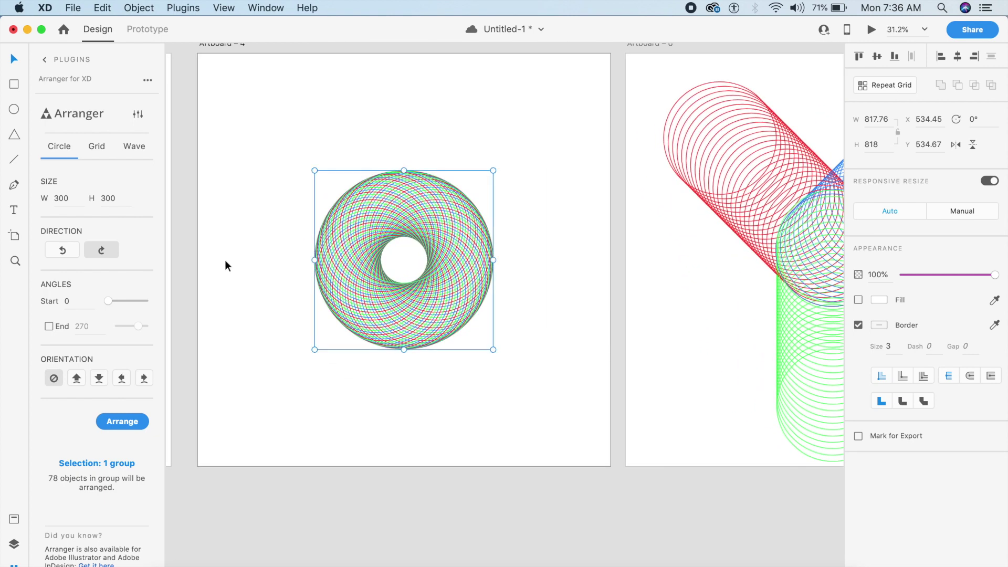
# - Set the Artboard – 4 ring's start angle to 37 and its circle arrangement size to 400 by 400
pyautogui.click(112, 302)
pyautogui.doubleClick(74, 198)
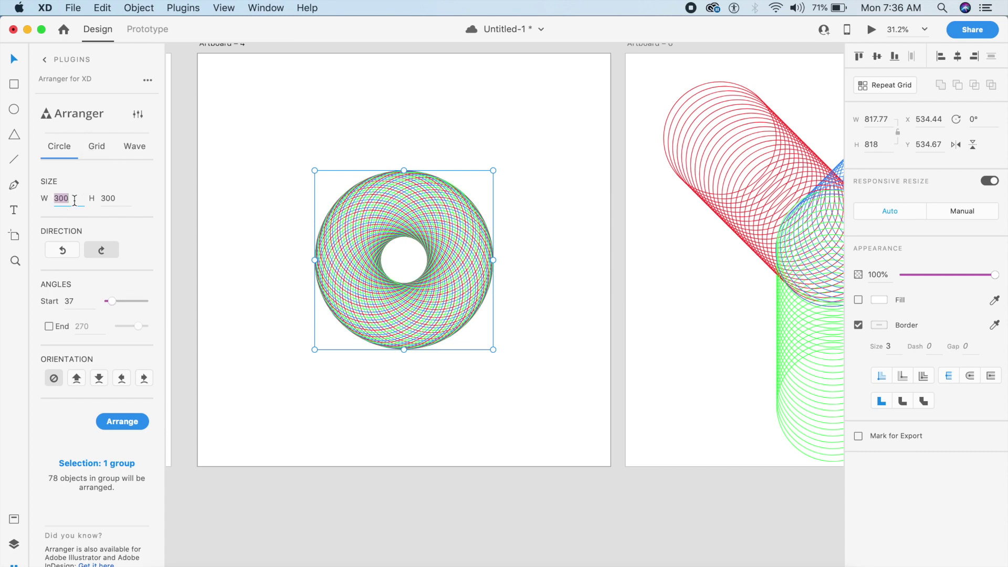
pyautogui.write('400')
pyautogui.doubleClick(112, 197)
pyautogui.write('400')
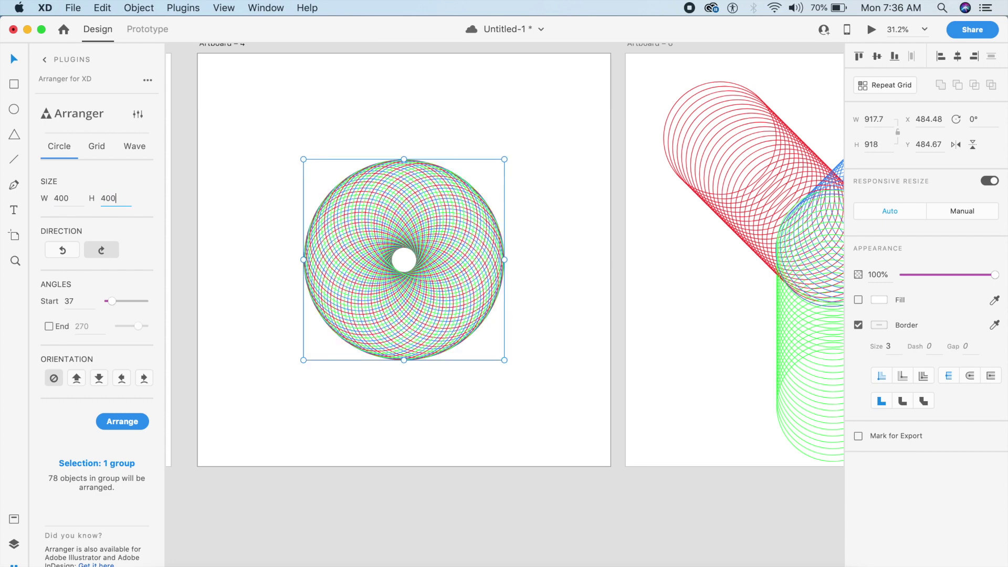
# - Enlarge the ring's circle arrangement on Artboard – 4 to 800 wide and 800 high
pyautogui.doubleClick(77, 200)
pyautogui.write('800')
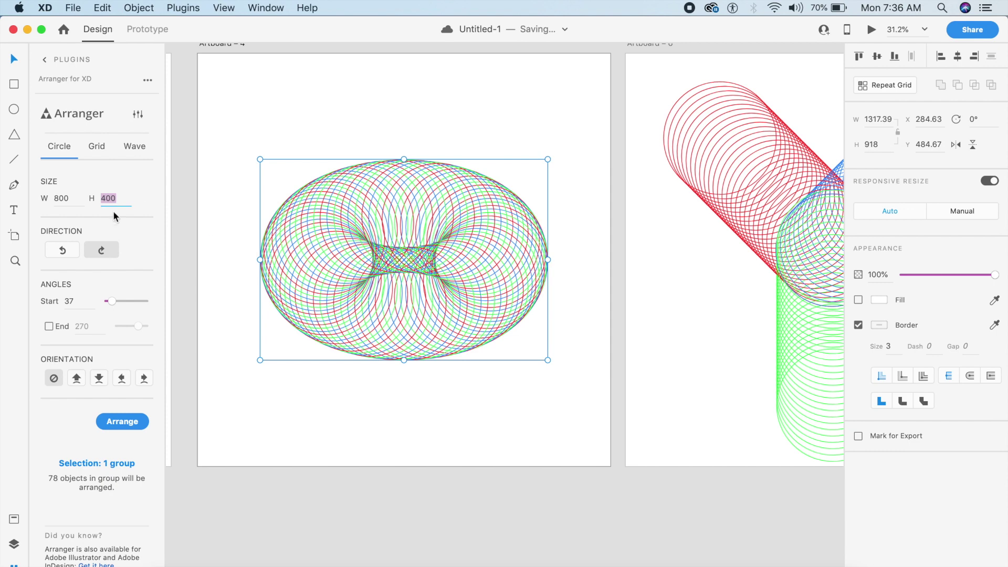
pyautogui.write('800')
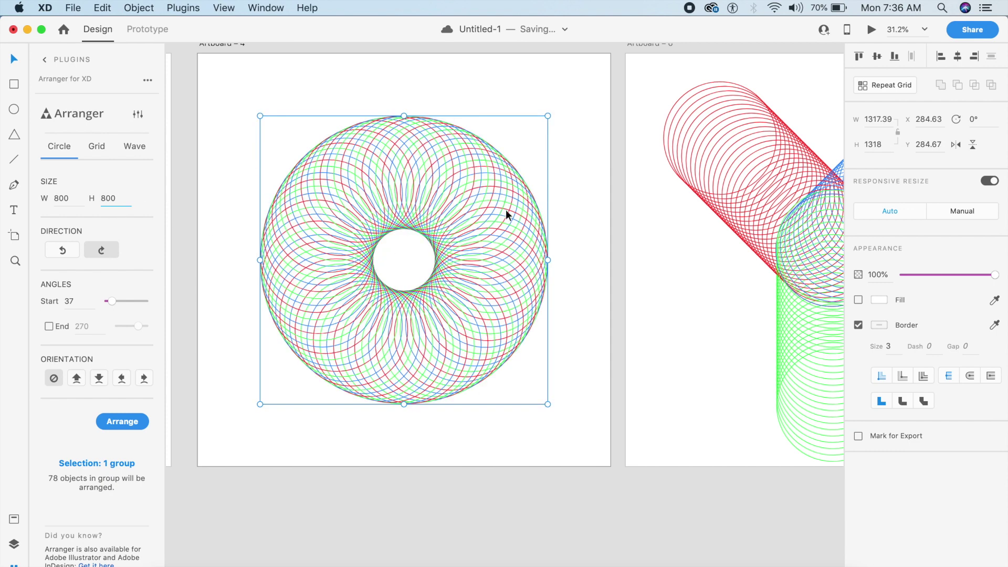
# - Ungroup the arranged ring of circles on Artboard – 4
pyautogui.scroll(-3, 491, 209)
pyautogui.hscroll(2, 612, 320)
pyautogui.scroll(-1, 612, 319)
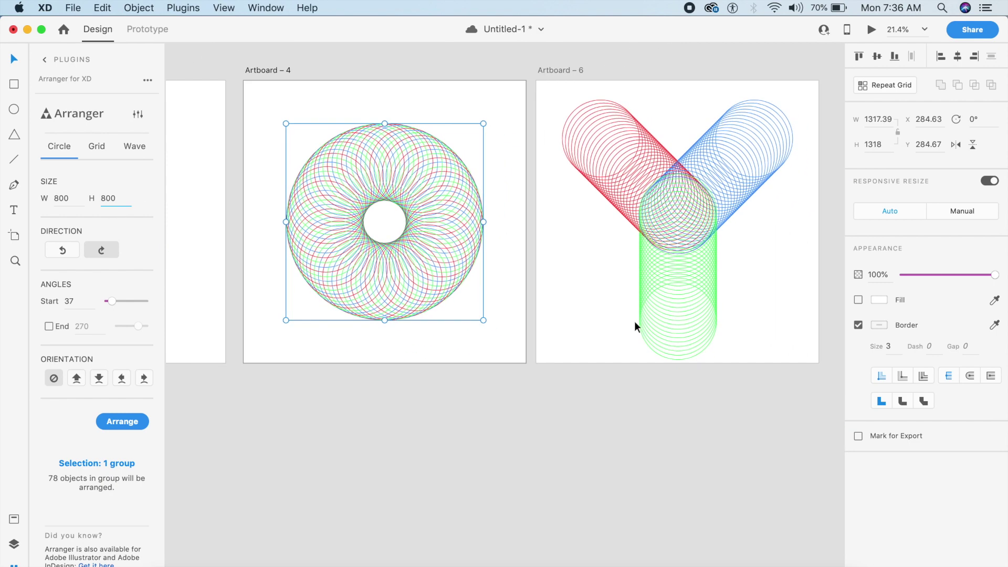
pyautogui.hscroll(2, 718, 335)
pyautogui.scroll(1, 718, 335)
pyautogui.click(718, 335)
pyautogui.moveTo(706, 363); pyautogui.dragTo(512, 125)
pyautogui.click(358, 257)
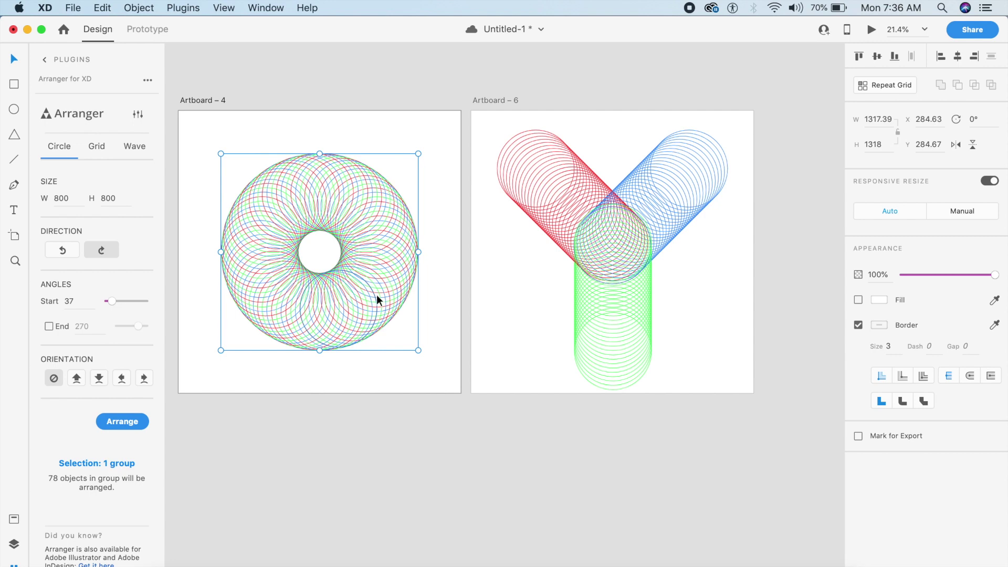
pyautogui.press('super+shift+g')
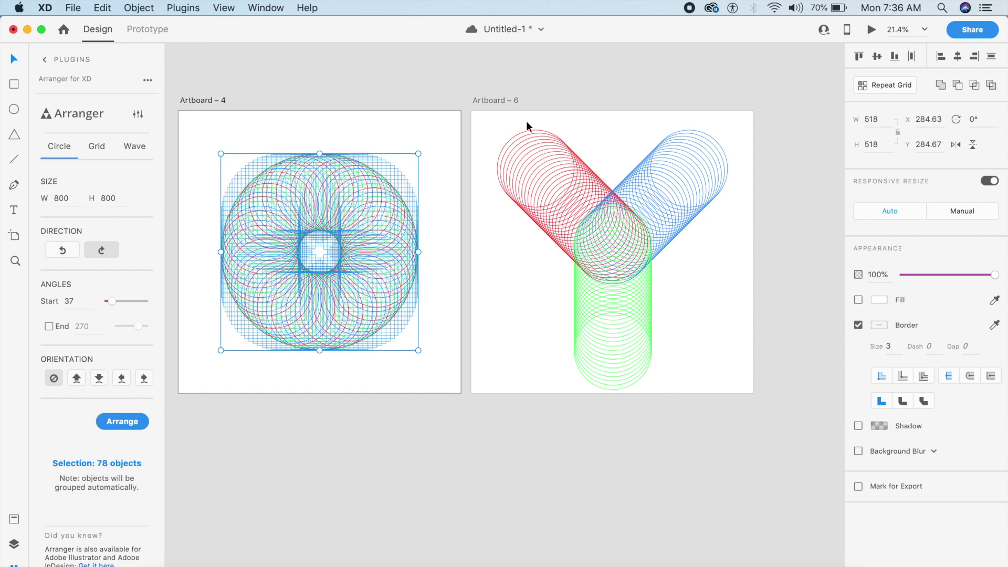
# - Select all the circles on Artboard – 6 and arrange them in a Circle layout 1000 wide and 1000 high
pyautogui.moveTo(484, 122); pyautogui.dragTo(750, 440)
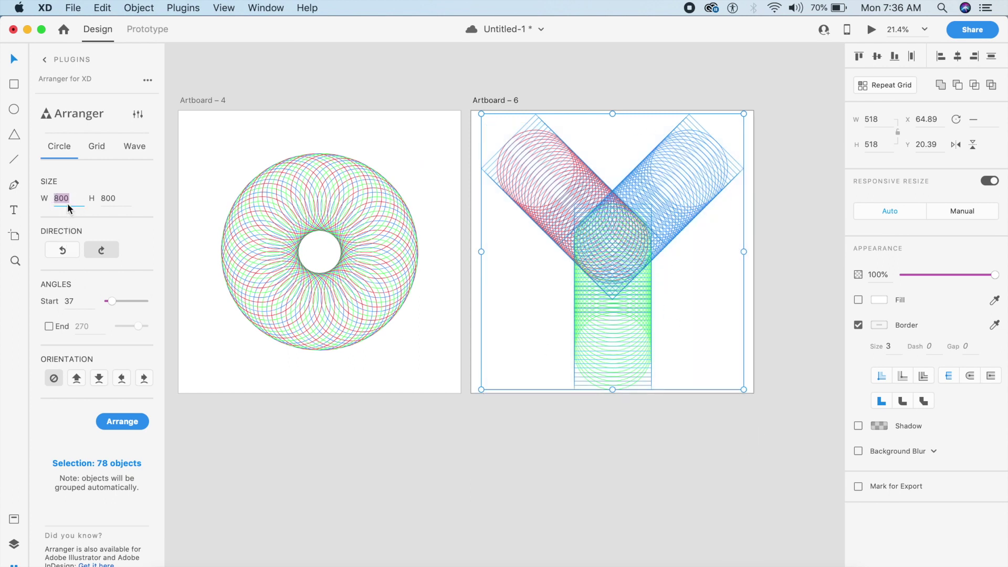
pyautogui.write('100')
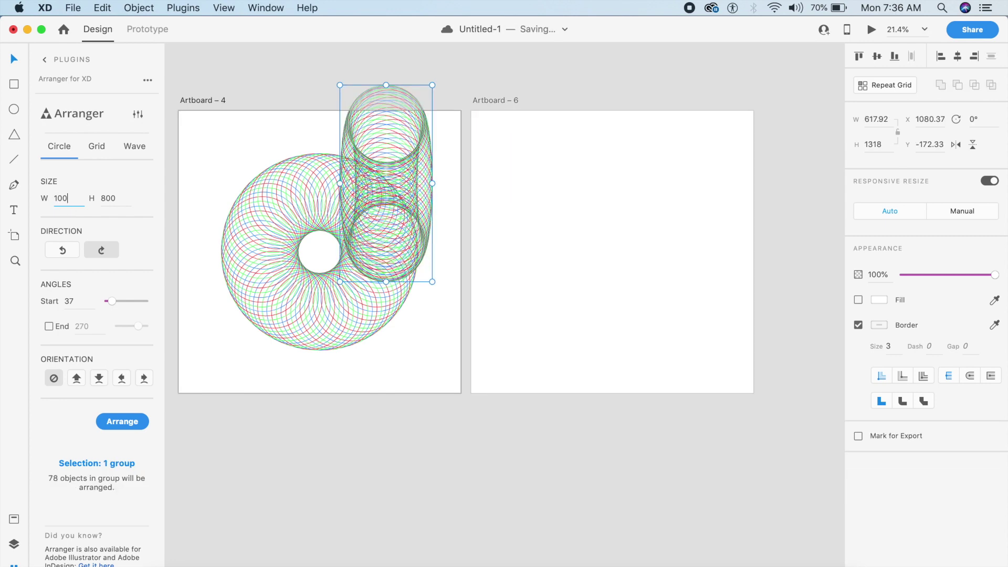
pyautogui.write('0')
pyautogui.press('Tab')
pyautogui.write('10')
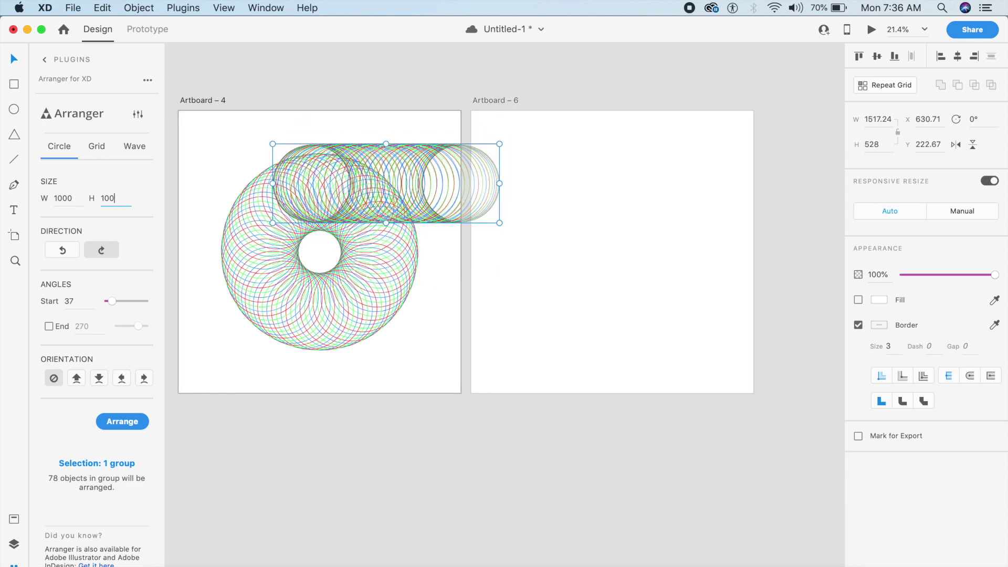
pyautogui.write('00')
# - Centre the ring on Artboard – 6 with a start angle of 344, counterclockwise direction and a size of 2000 by 2000
pyautogui.moveTo(120, 302); pyautogui.dragTo(143, 299)
pyautogui.moveTo(477, 243); pyautogui.dragTo(693, 318)
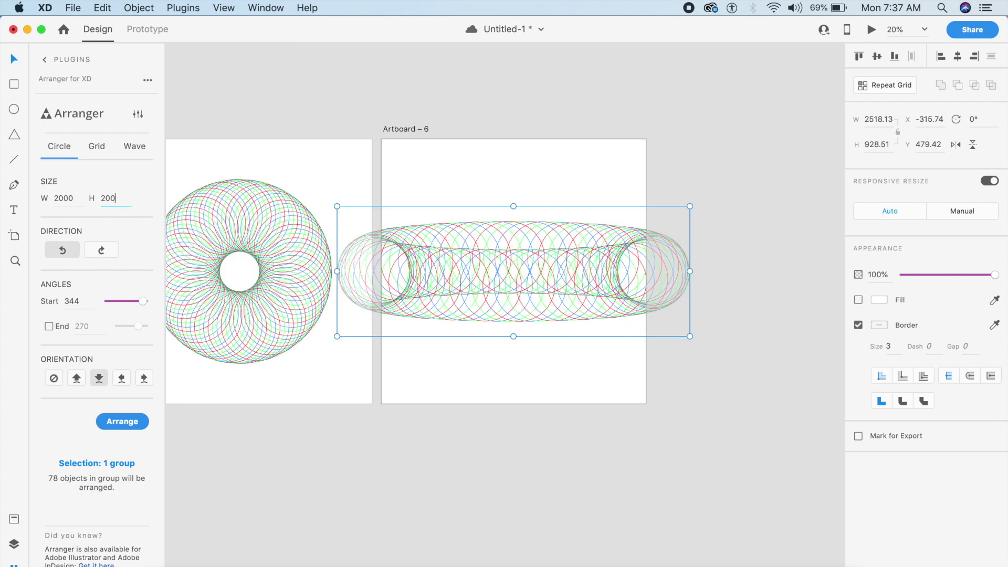
pyautogui.write('2000')
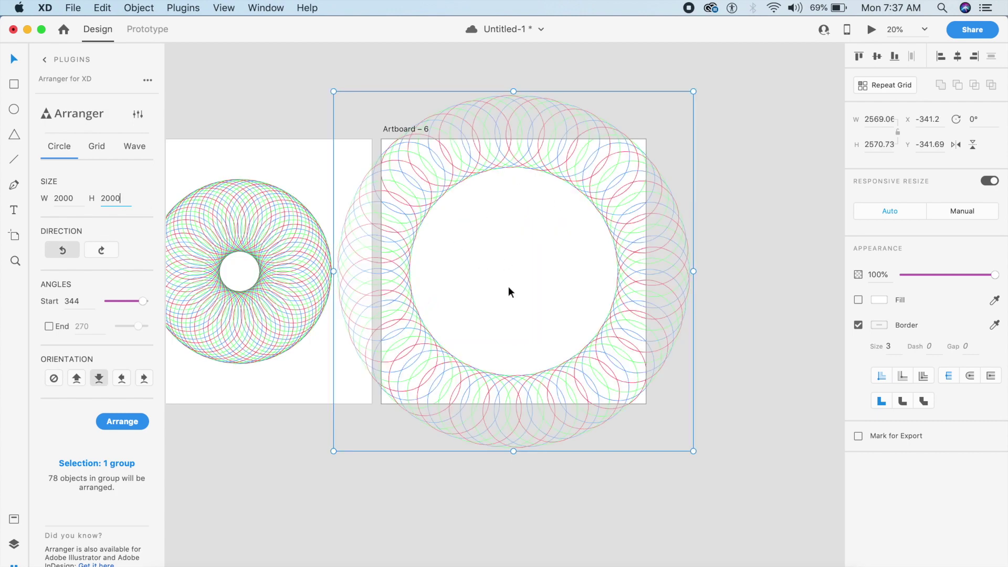
pyautogui.click(709, 251)
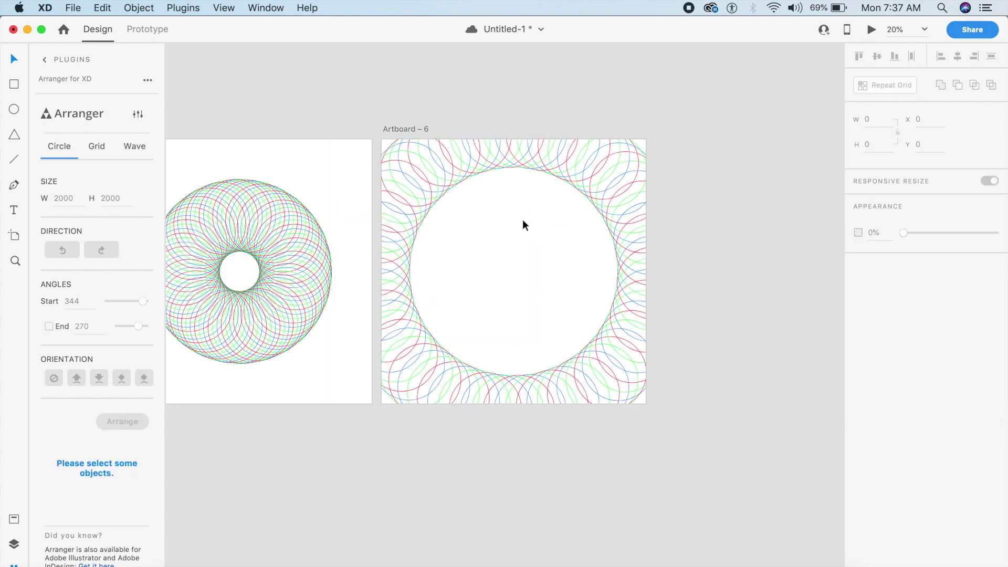
# - Switch to Prototype mode and ungroup the large ring of circles on Artboard – 6
pyautogui.hscroll(-10, 522, 219)
pyautogui.click(488, 261)
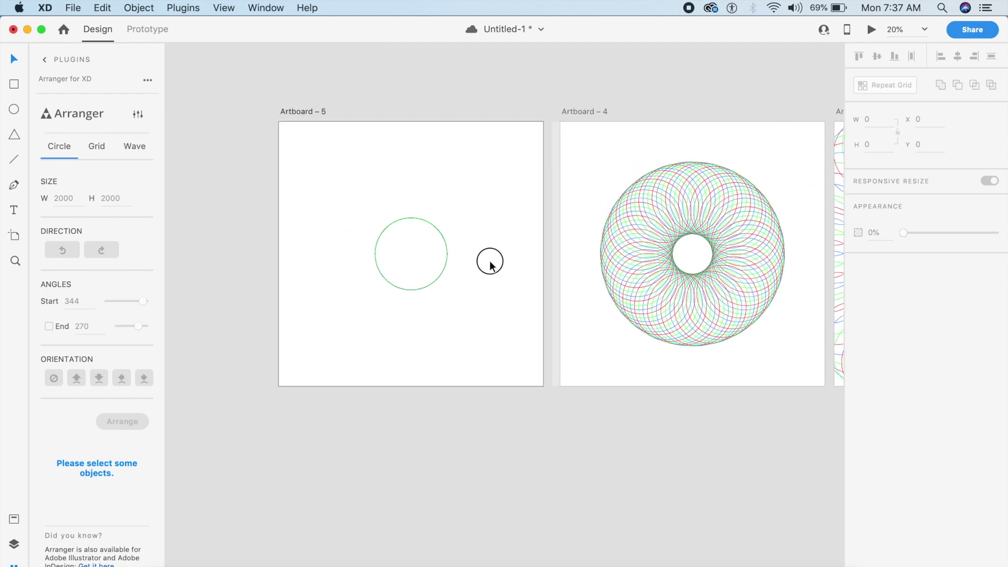
pyautogui.click(145, 30)
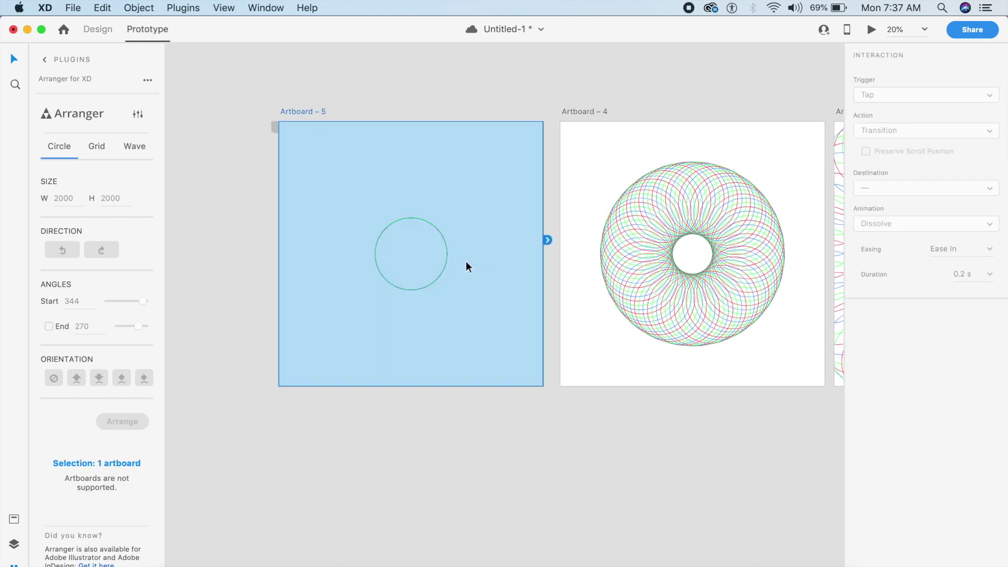
pyautogui.hscroll(5, 557, 223)
pyautogui.click(630, 326)
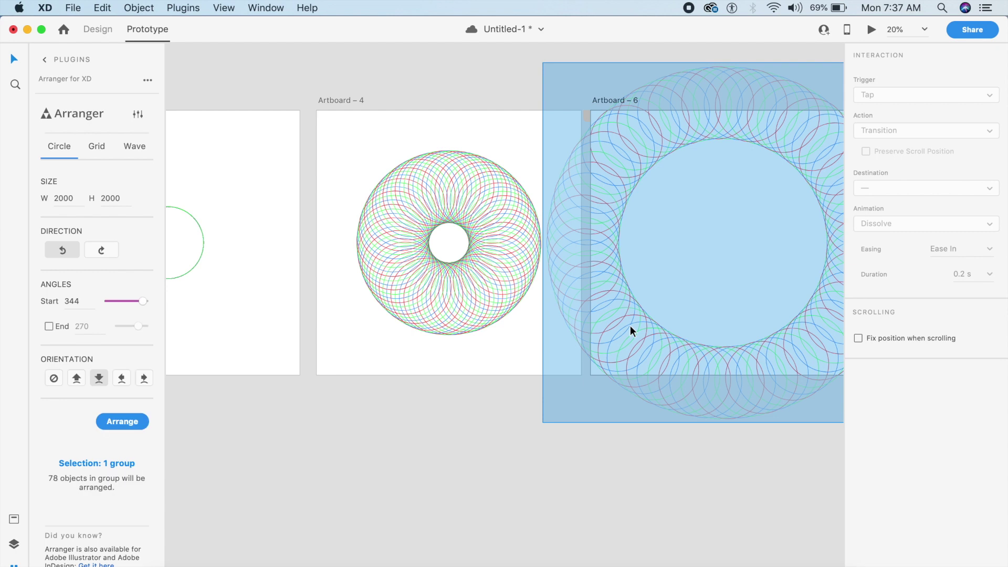
pyautogui.press('super+shift+g')
pyautogui.hscroll(-5, 578, 323)
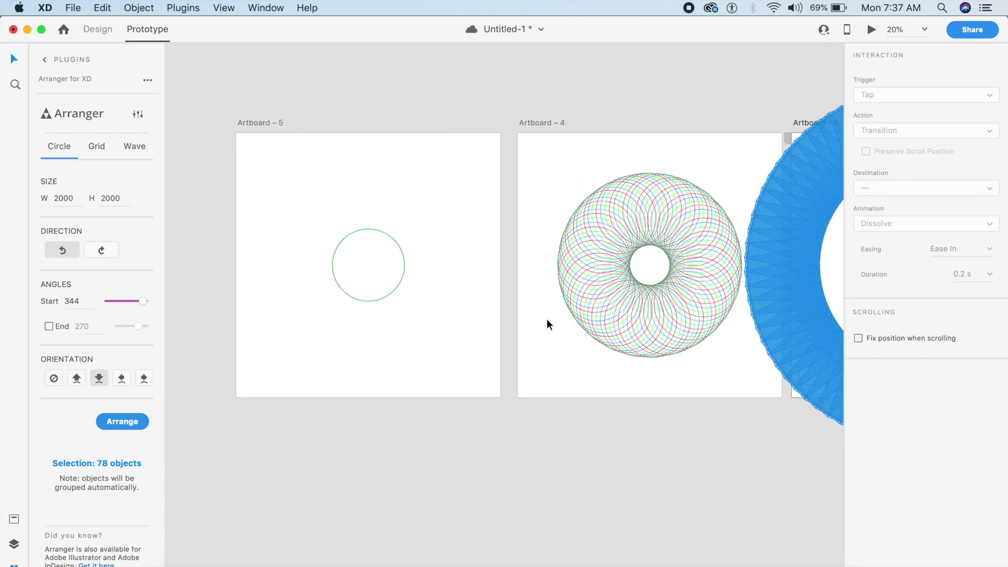
# - Link Artboard – 5 to Artboard – 4 with a Tap trigger, Auto-Animate and a duration of 2 s
pyautogui.click(432, 304)
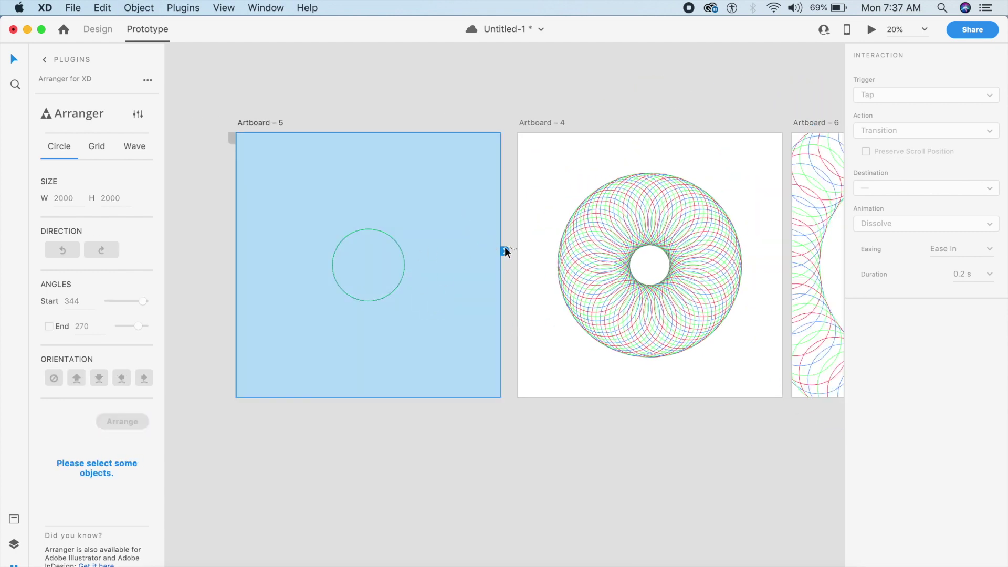
pyautogui.moveTo(505, 247); pyautogui.dragTo(649, 209)
pyautogui.click(921, 95)
pyautogui.click(894, 73)
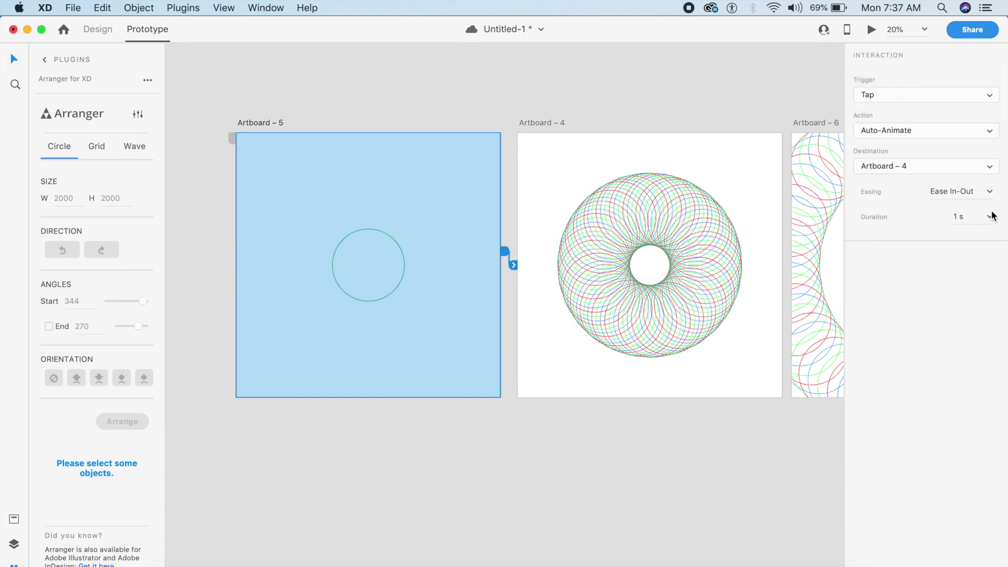
pyautogui.write('2')
pyautogui.press('Return')
# - Link Artboard – 4 to Artboard – 6 with a Time trigger, Auto-Animate and a duration of 1 s
pyautogui.hscroll(5, 636, 288)
pyautogui.click(623, 278)
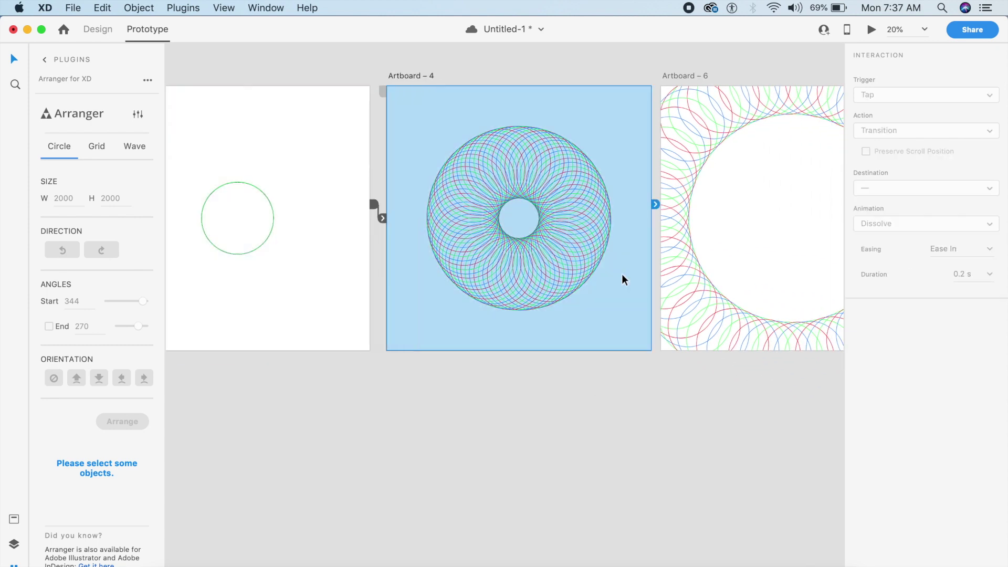
pyautogui.moveTo(653, 204); pyautogui.dragTo(728, 205)
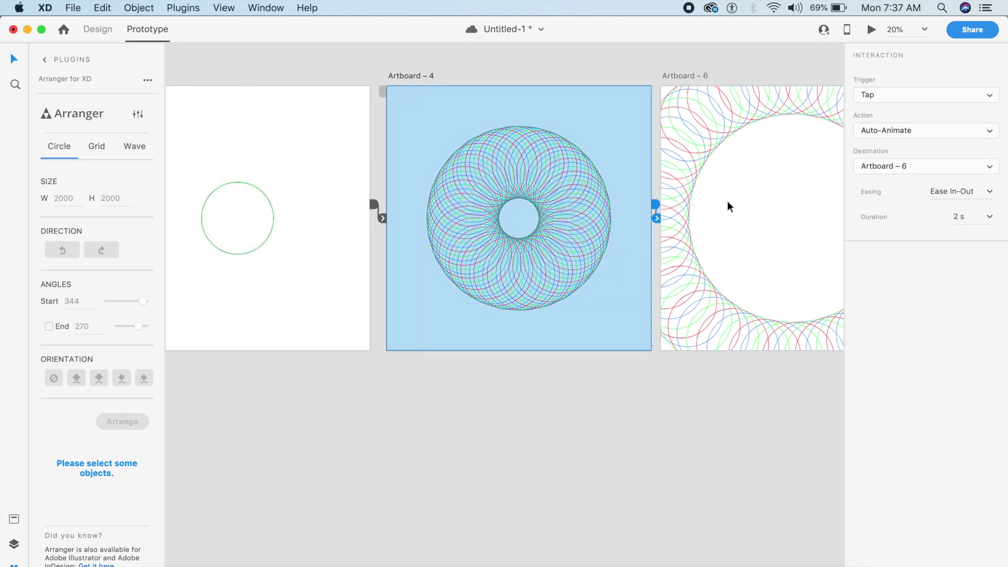
pyautogui.click(914, 95)
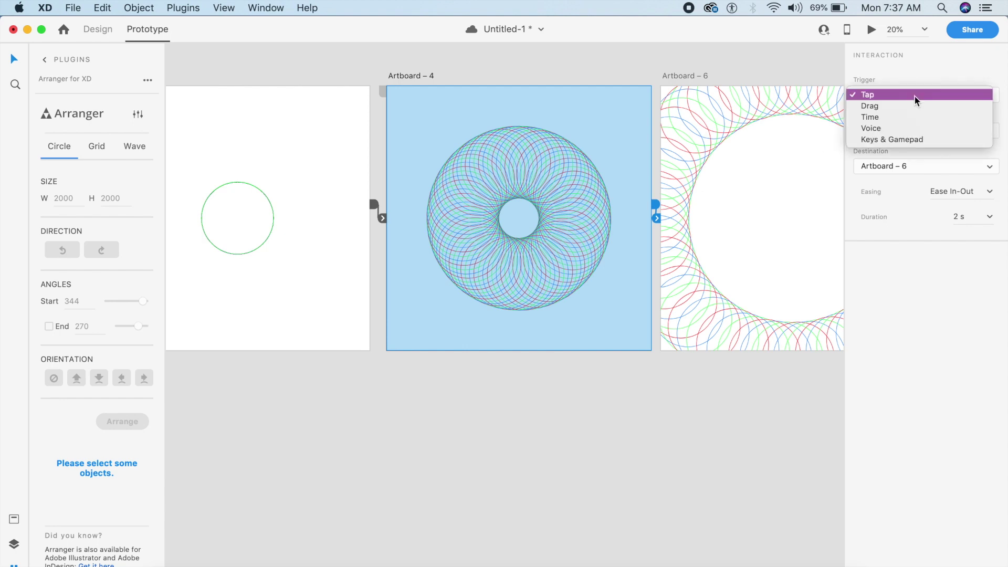
pyautogui.click(878, 112)
pyautogui.hscroll(2, 805, 247)
pyautogui.hscroll(1, 805, 247)
pyautogui.doubleClick(956, 242)
pyautogui.write('1')
pyautogui.press('Return')
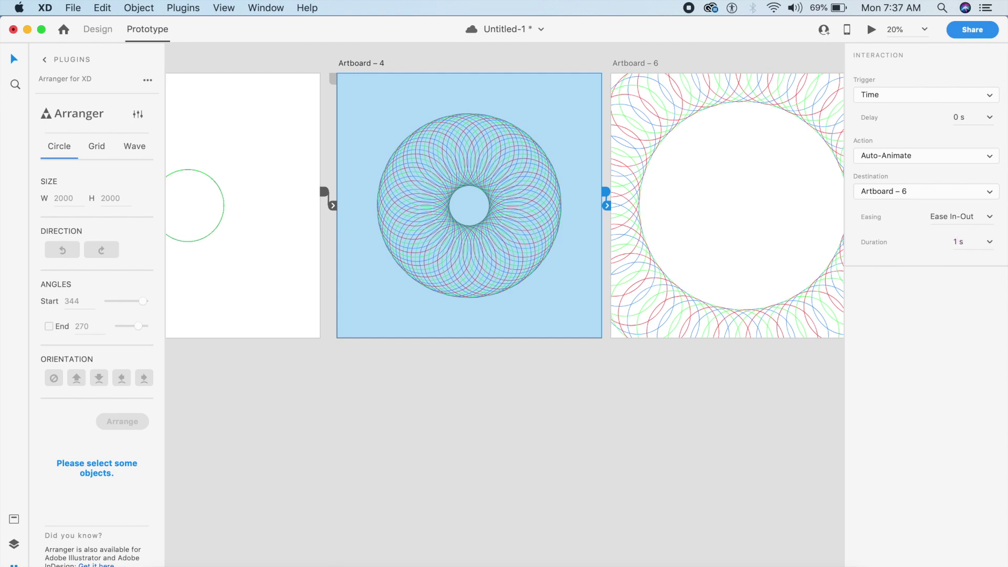
# - Link Artboard – 6 back to Artboard – 4 with a Time trigger and a 1 s Auto-Animate
pyautogui.click(744, 214)
pyautogui.scroll(-2, 745, 215)
pyautogui.hscroll(1, 745, 215)
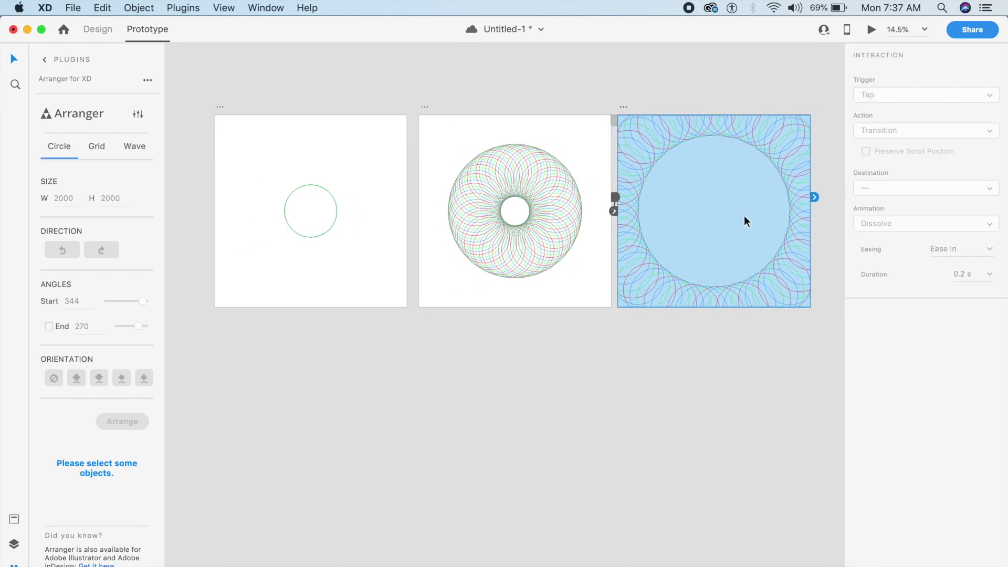
pyautogui.hscroll(1, 744, 215)
pyautogui.moveTo(808, 199); pyautogui.dragTo(475, 228)
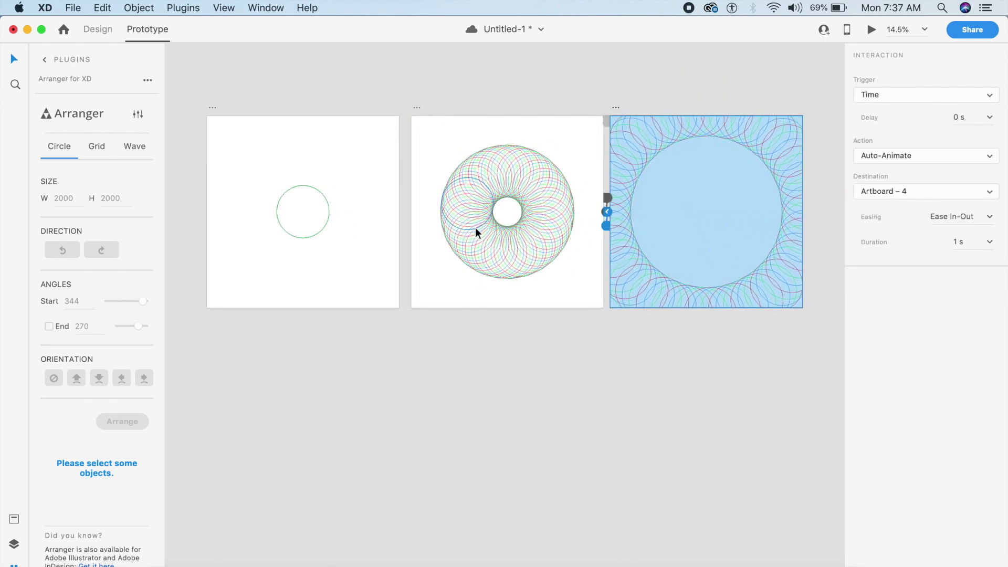
# - Preview the prototype from Artboard – 5 and play the looping circle animation
pyautogui.click(362, 223)
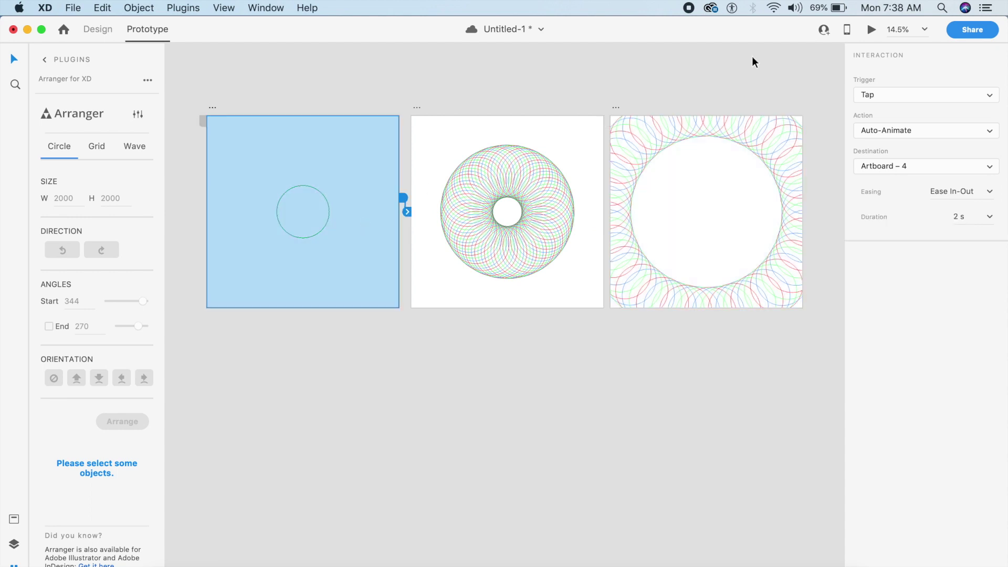
pyautogui.click(873, 30)
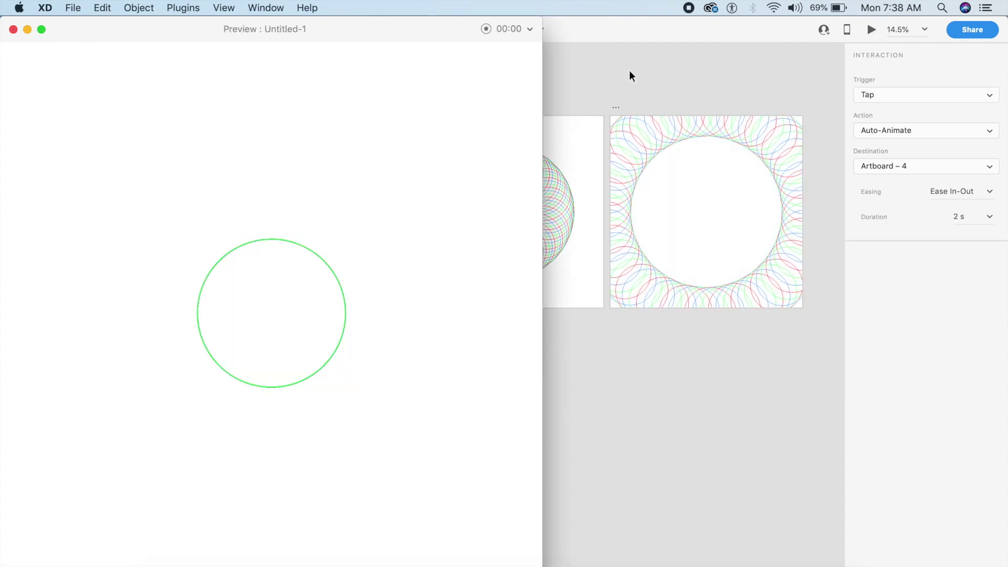
pyautogui.click(252, 314)
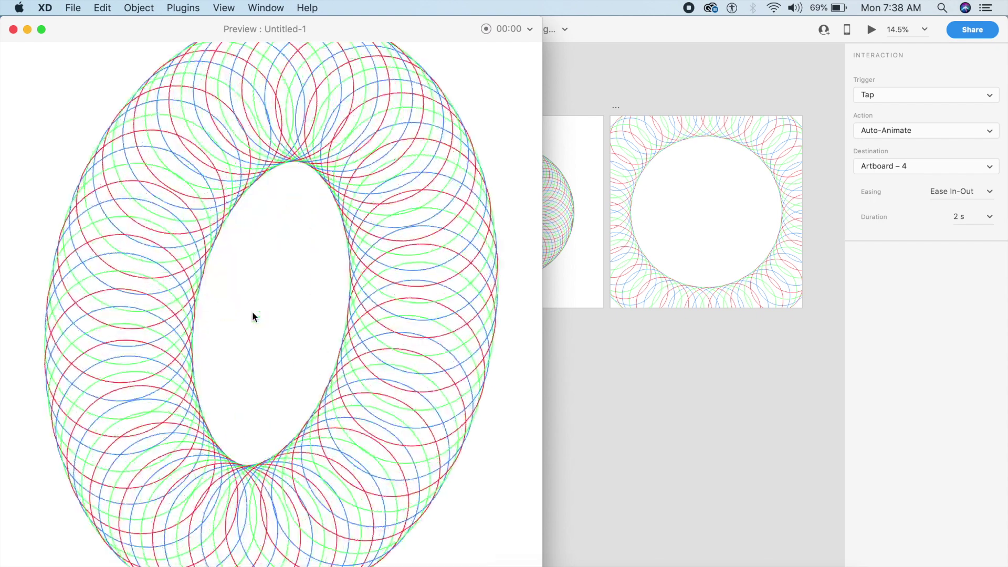
pyautogui.click(252, 310)
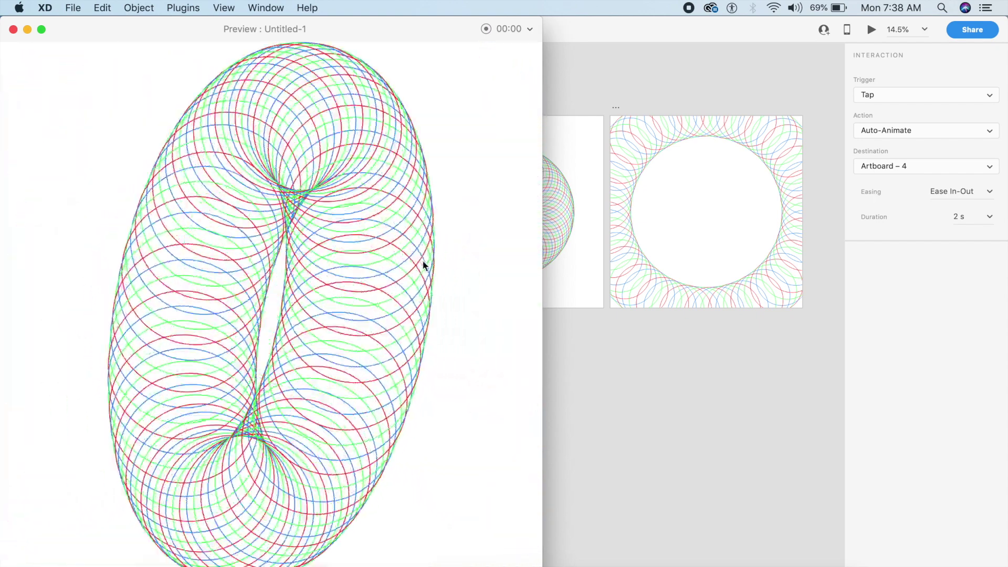
pyautogui.click(372, 245)
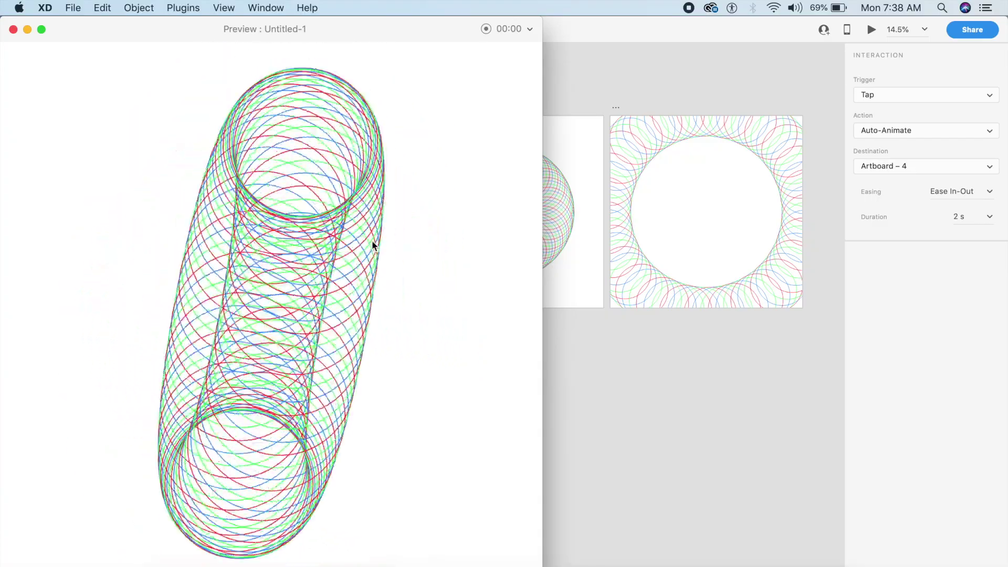
pyautogui.click(373, 245)
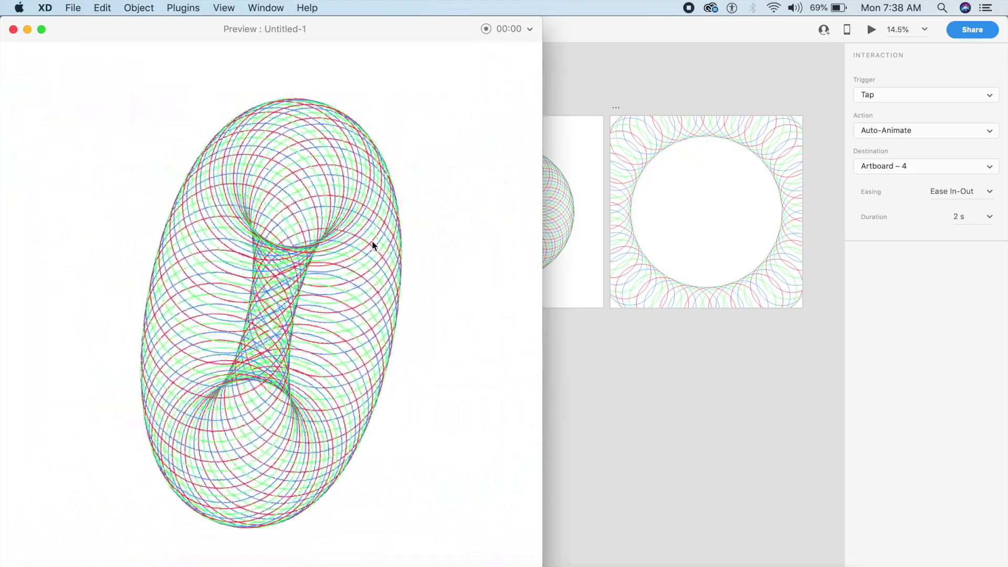
pyautogui.click(373, 245)
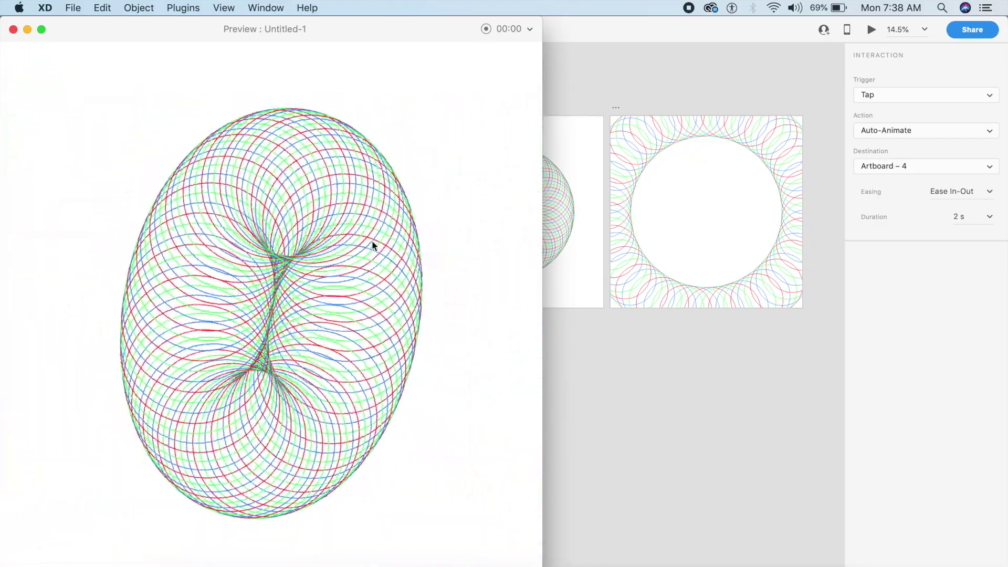
pyautogui.click(372, 242)
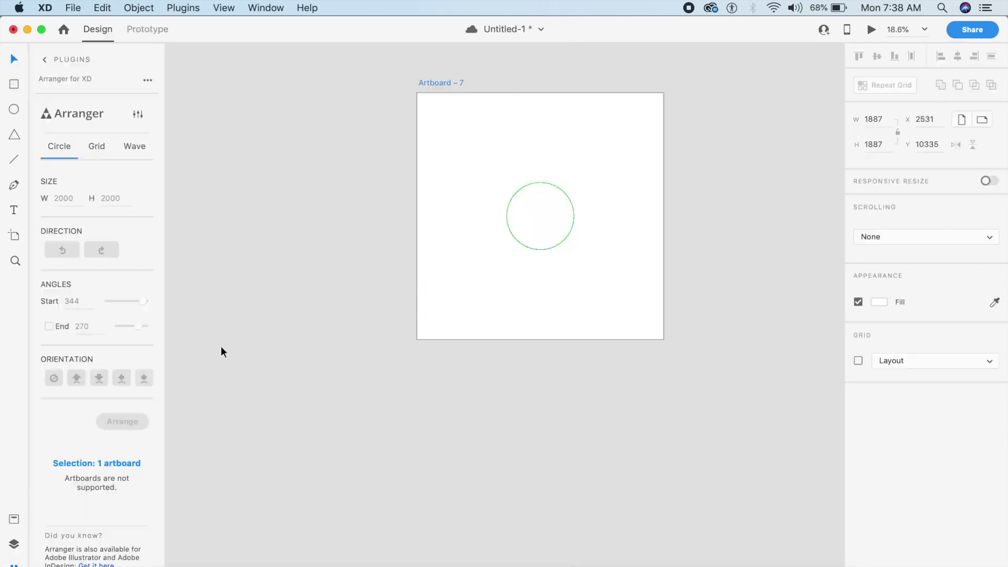
# - Delete the stacked circles from Artboard – 7 to leave it empty
pyautogui.scroll(2, 221, 349)
pyautogui.hscroll(3, 599, 273)
pyautogui.click(698, 288)
pyautogui.click(557, 218)
pyautogui.moveTo(557, 219); pyautogui.dragTo(448, 149)
pyautogui.click(448, 150)
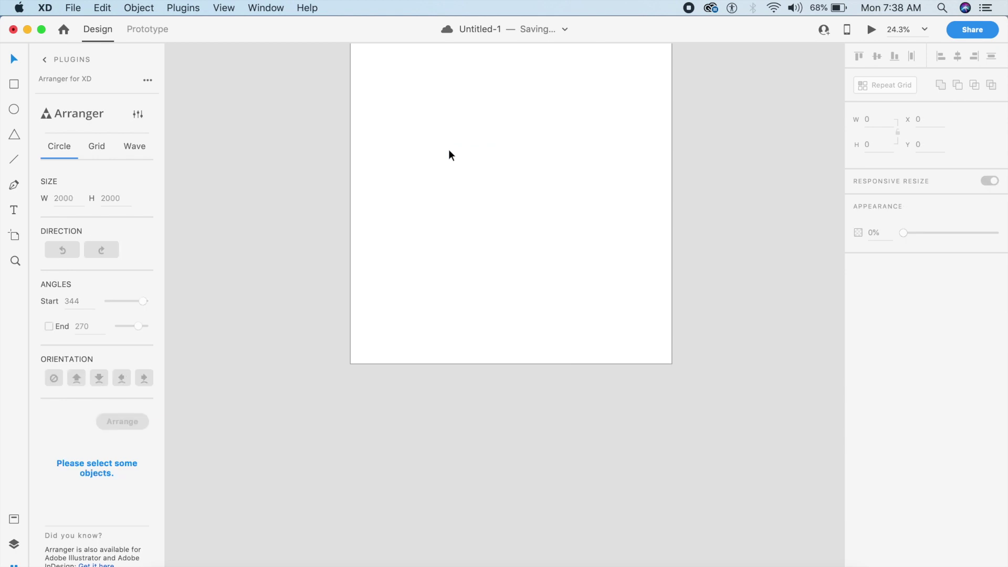
# - Draw a small circle in the upper-left area of the empty Artboard – 7
pyautogui.scroll(1, 448, 149)
pyautogui.hscroll(2, 449, 149)
pyautogui.scroll(2, 452, 147)
pyautogui.press('e')
pyautogui.moveTo(366, 143); pyautogui.dragTo(384, 160)
pyautogui.press('Escape')
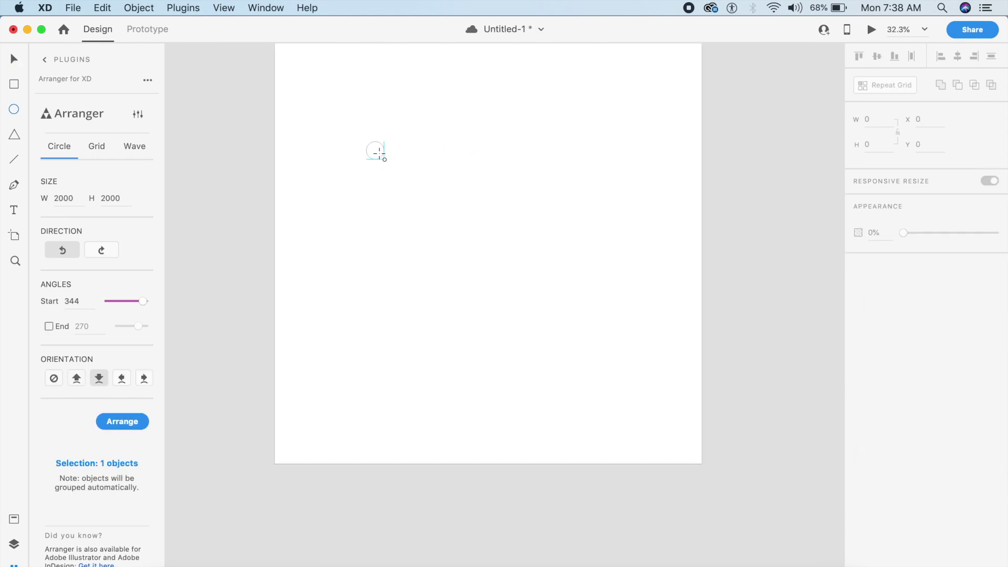
# - Remove the small circle's border and fill it with bright magenta
pyautogui.click(377, 151)
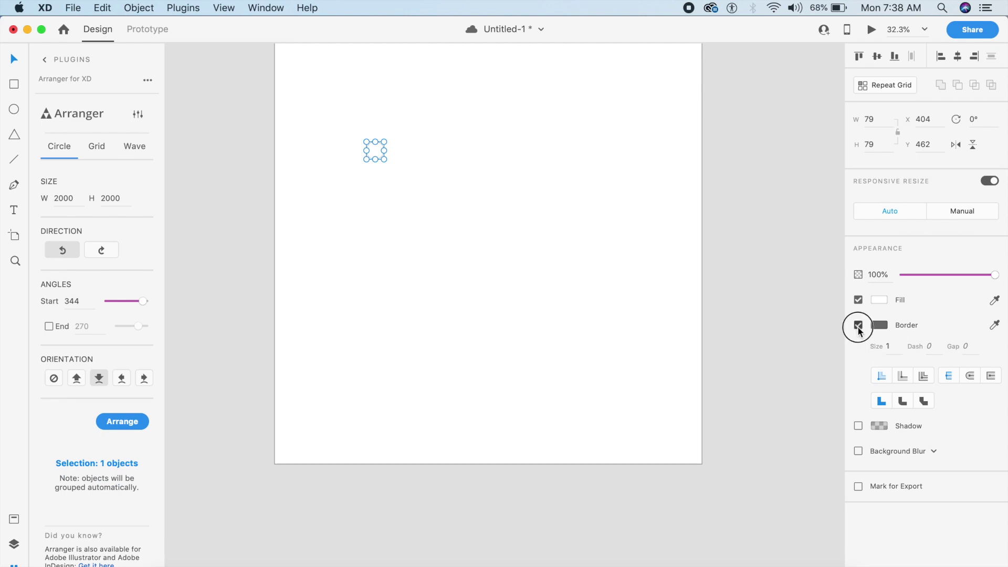
pyautogui.click(857, 325)
pyautogui.click(878, 299)
pyautogui.click(831, 256)
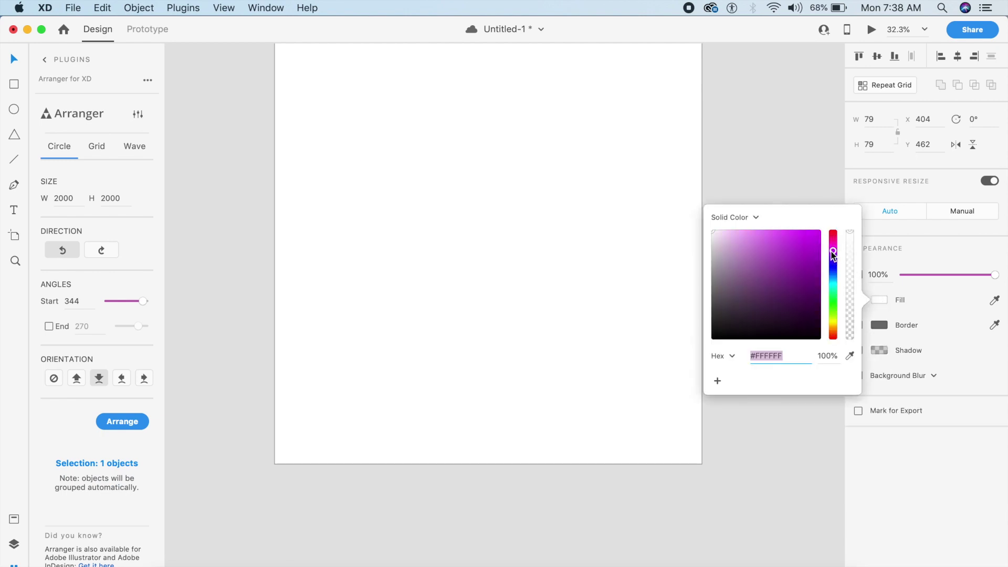
pyautogui.click(791, 232)
pyautogui.click(467, 251)
# - Duplicate the magenta circle just to its right and fill the copy with bright green
pyautogui.keyDown('alt'); pyautogui.moveTo(375, 151); pyautogui.dragTo(405, 151); pyautogui.keyUp('alt')
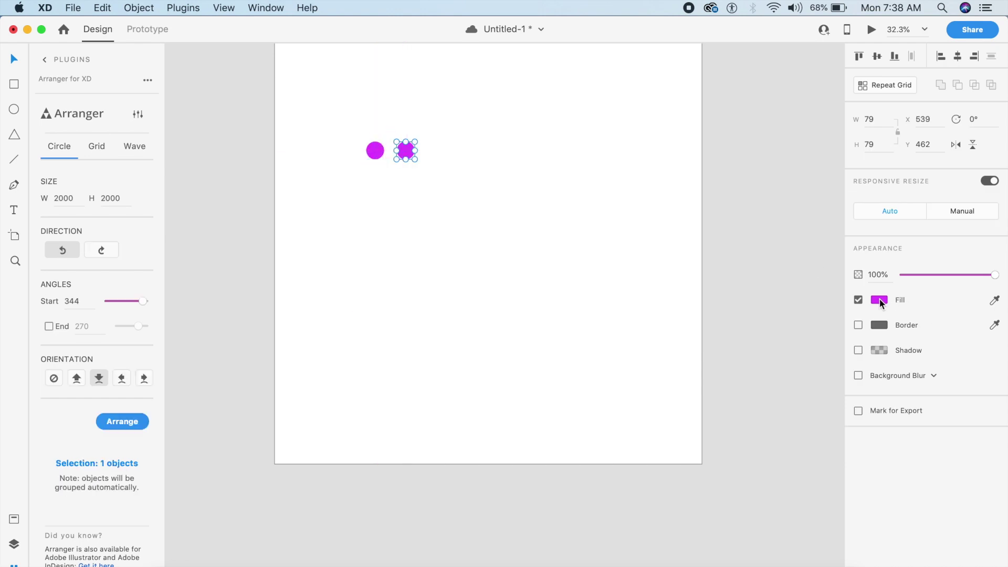
pyautogui.click(878, 299)
pyautogui.click(833, 307)
pyautogui.click(674, 285)
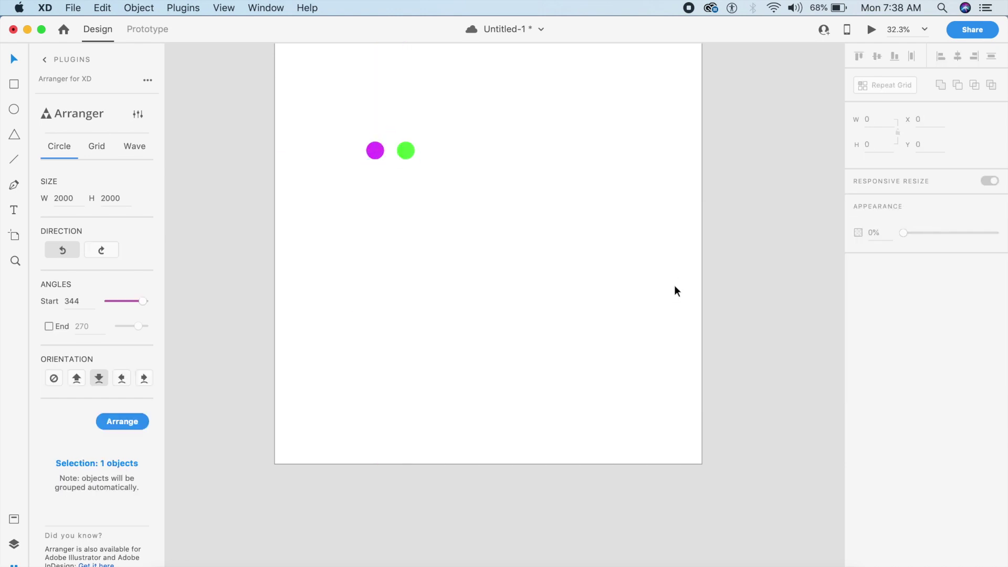
# - Extend the row with two more evenly spaced duplicate circles, filling one yellow and the other red
pyautogui.keyDown('alt'); pyautogui.moveTo(407, 159); pyautogui.dragTo(439, 161); pyautogui.keyUp('alt')
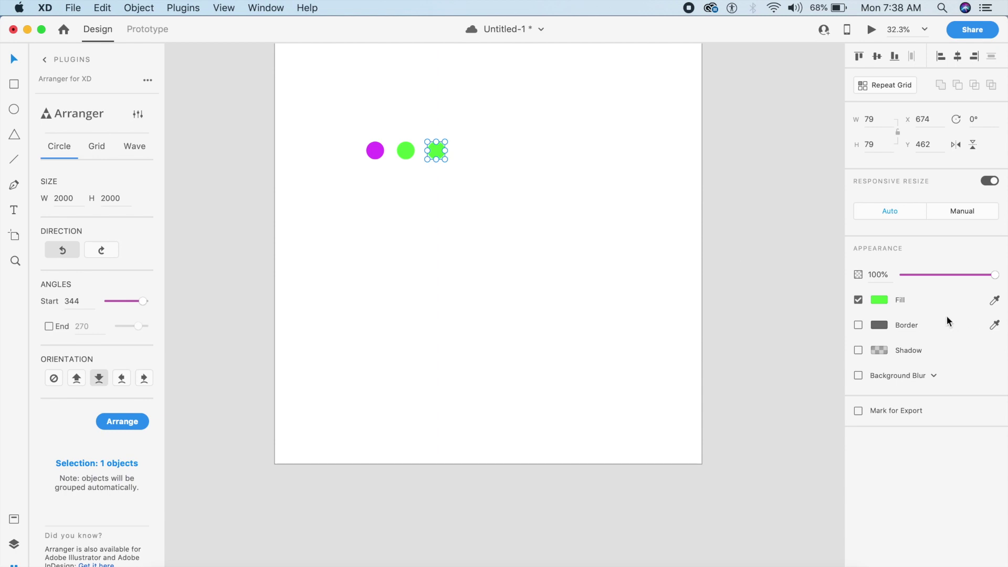
pyautogui.click(875, 303)
pyautogui.click(832, 321)
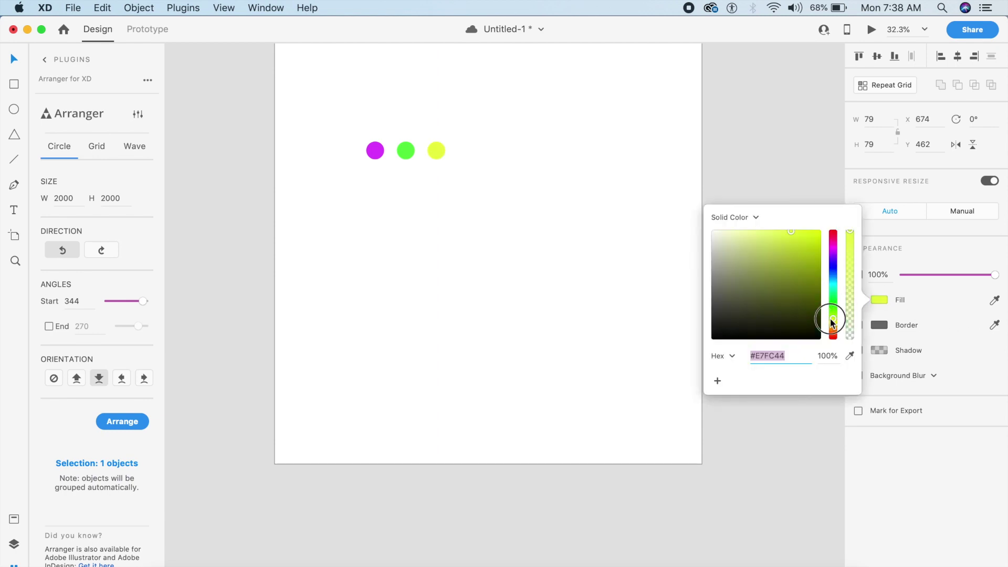
pyautogui.click(525, 259)
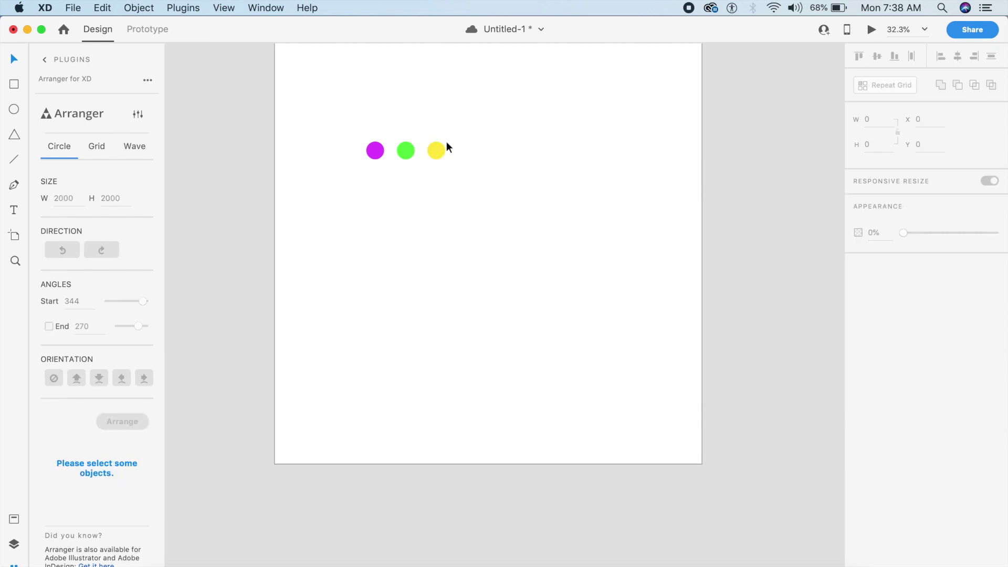
pyautogui.keyDown('alt'); pyautogui.moveTo(436, 152); pyautogui.dragTo(468, 151); pyautogui.keyUp('alt')
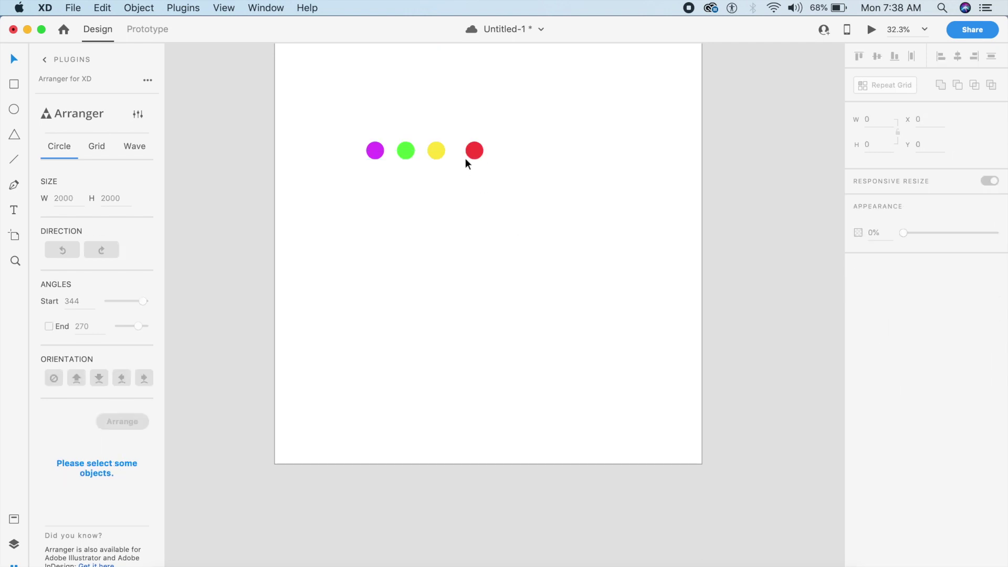
pyautogui.click(466, 155)
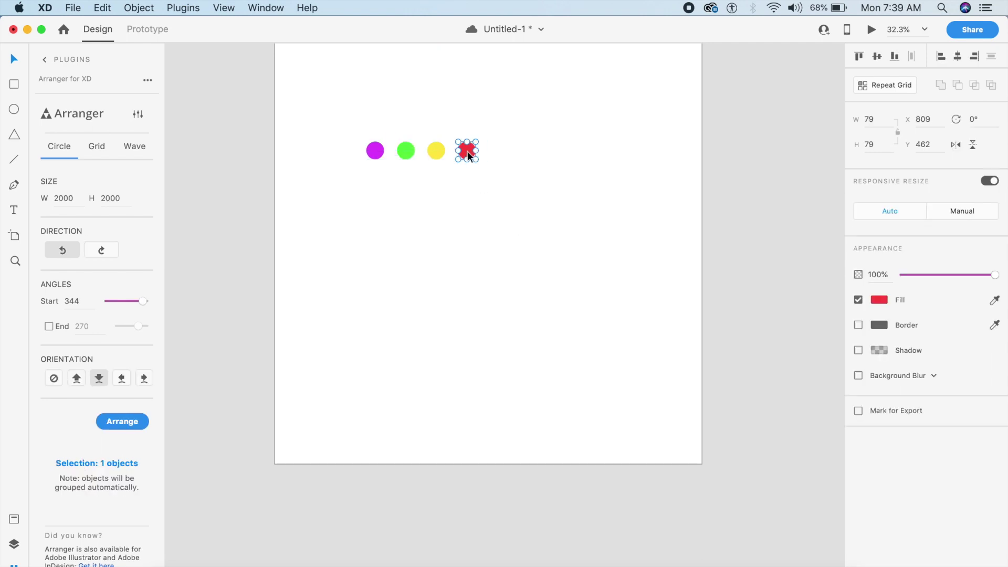
# - Draw a large circle about 1123 px in diameter below the row of small circles
pyautogui.click(468, 198)
pyautogui.moveTo(371, 200); pyautogui.dragTo(747, 457)
pyautogui.click(639, 378)
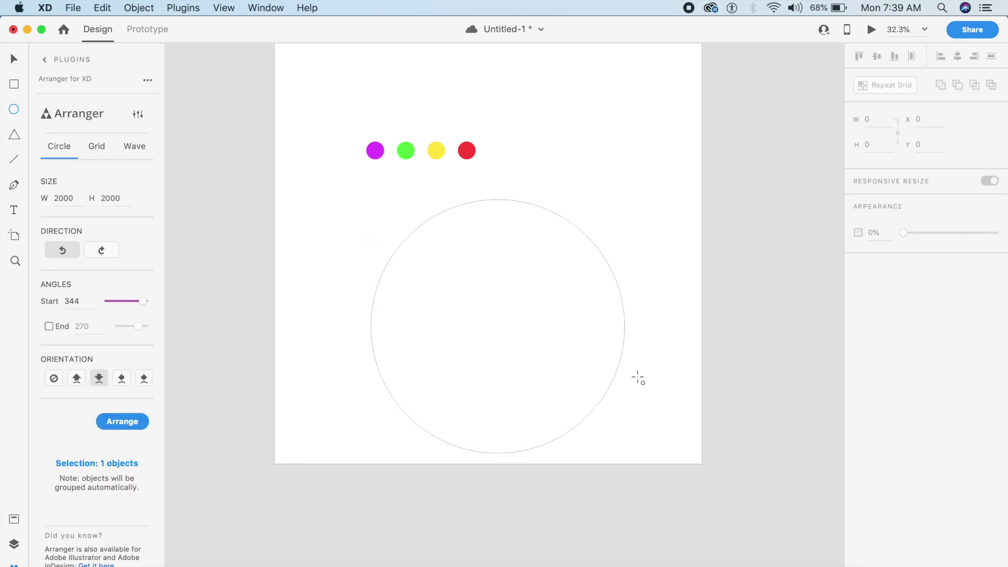
pyautogui.press('v')
# - Center the large circle on the artboard horizontally and vertically, and send it behind the small circles
pyautogui.click(610, 360)
pyautogui.moveTo(609, 360); pyautogui.dragTo(606, 267)
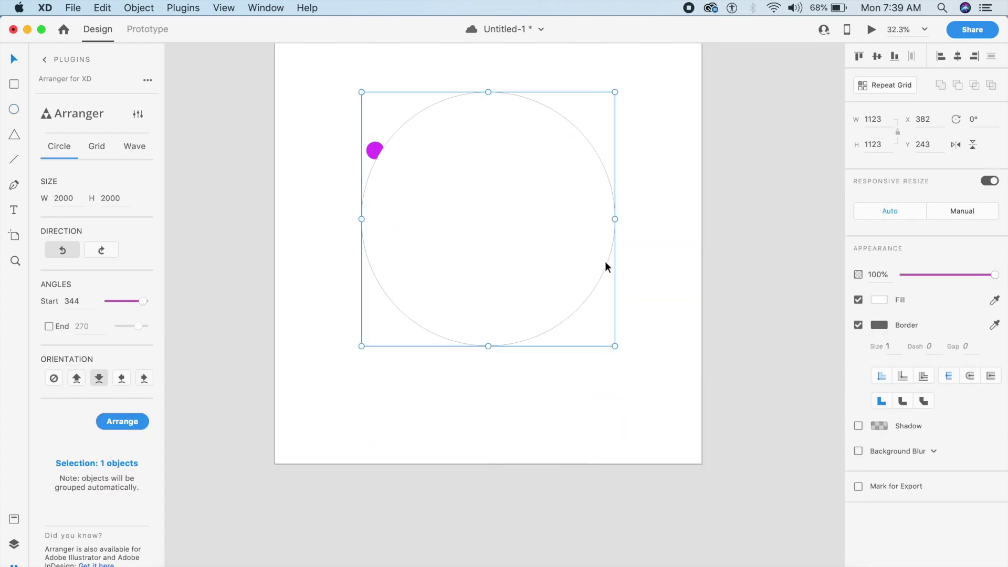
pyautogui.click(958, 56)
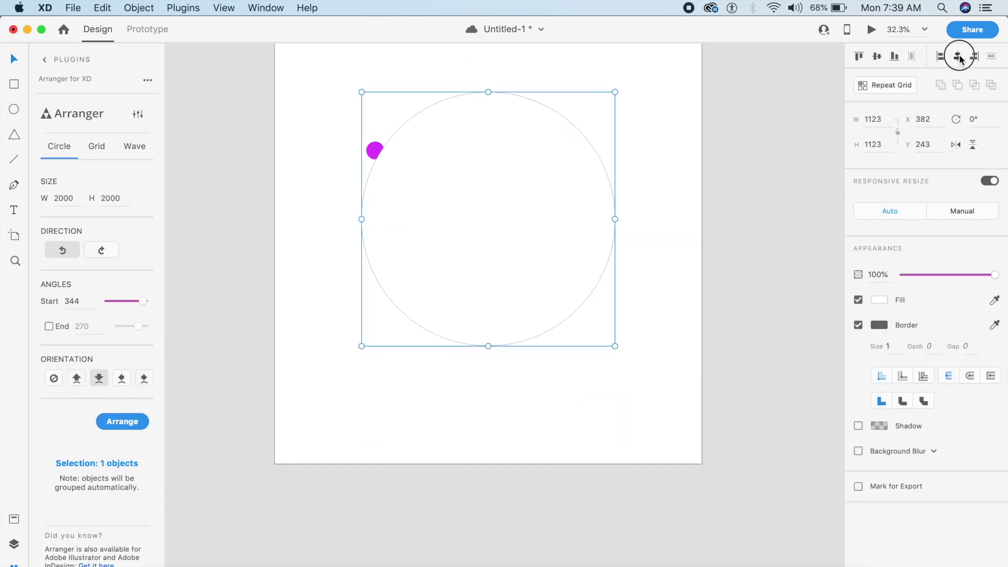
pyautogui.click(879, 56)
pyautogui.press('super+shift+bracketleft')
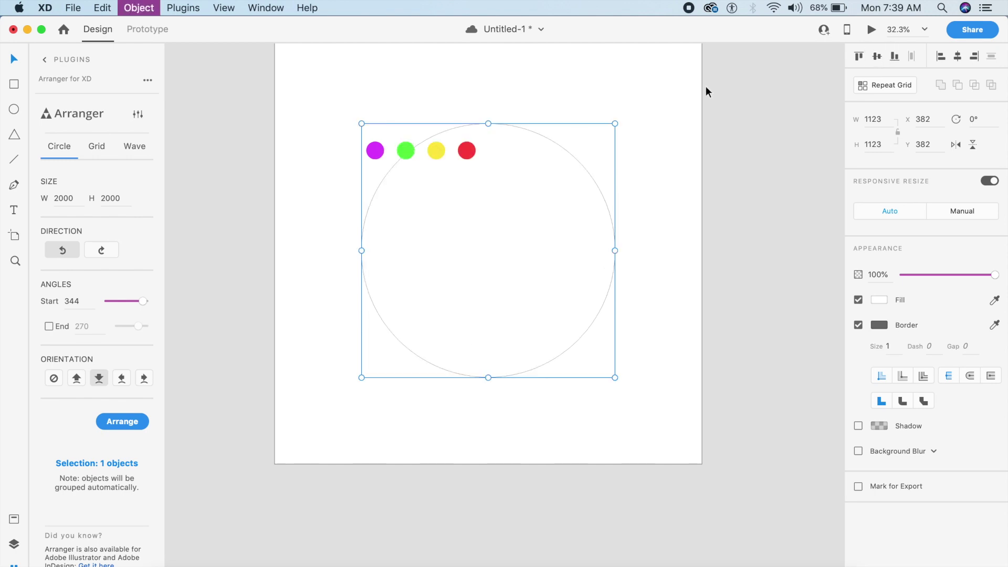
pyautogui.click(706, 92)
# - Move the magenta circle onto the upper-left edge of the large circle and group the two
pyautogui.moveTo(375, 153); pyautogui.dragTo(380, 194)
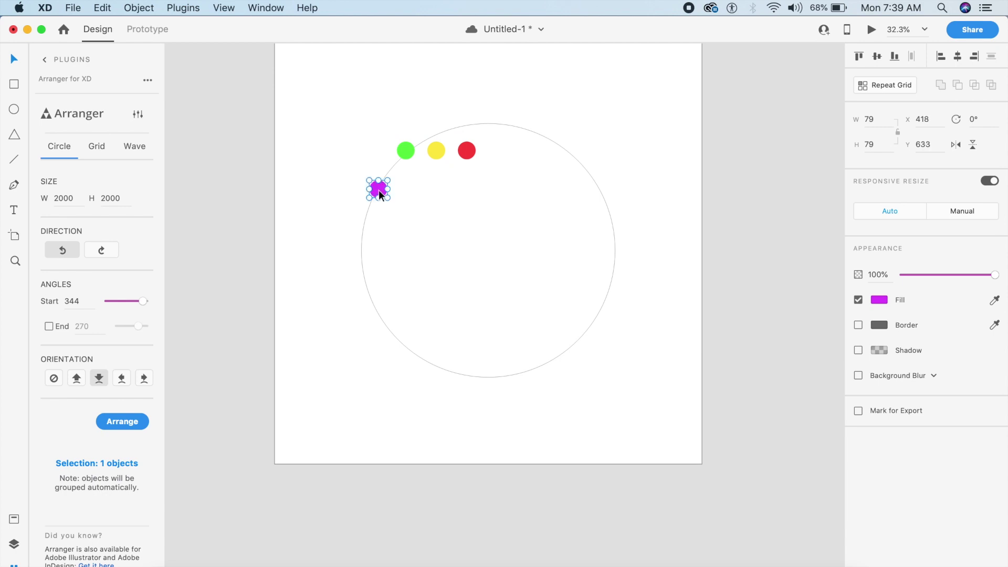
pyautogui.scroll(3, 380, 194)
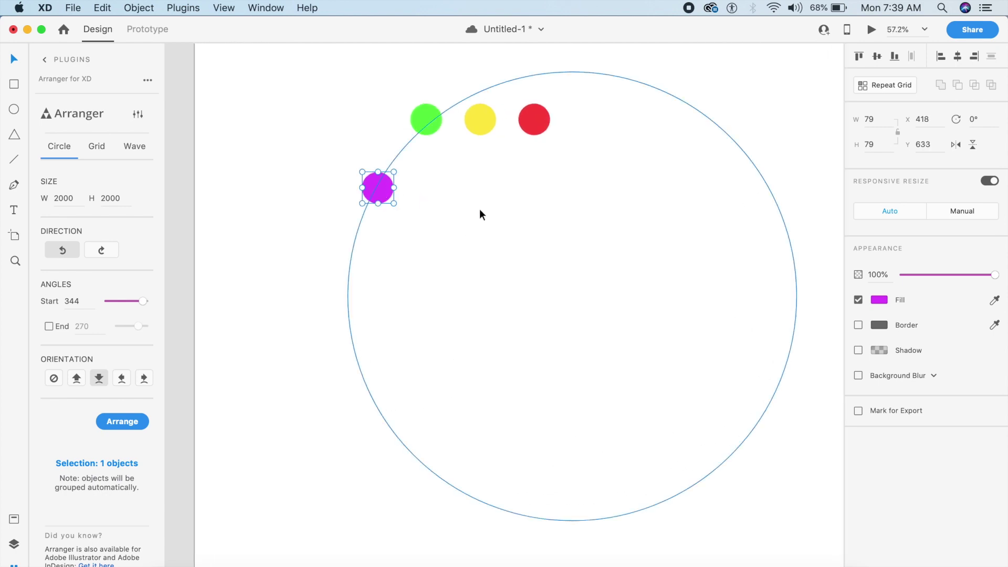
pyautogui.keyDown('shift'); pyautogui.click(497, 209); pyautogui.keyUp('shift')
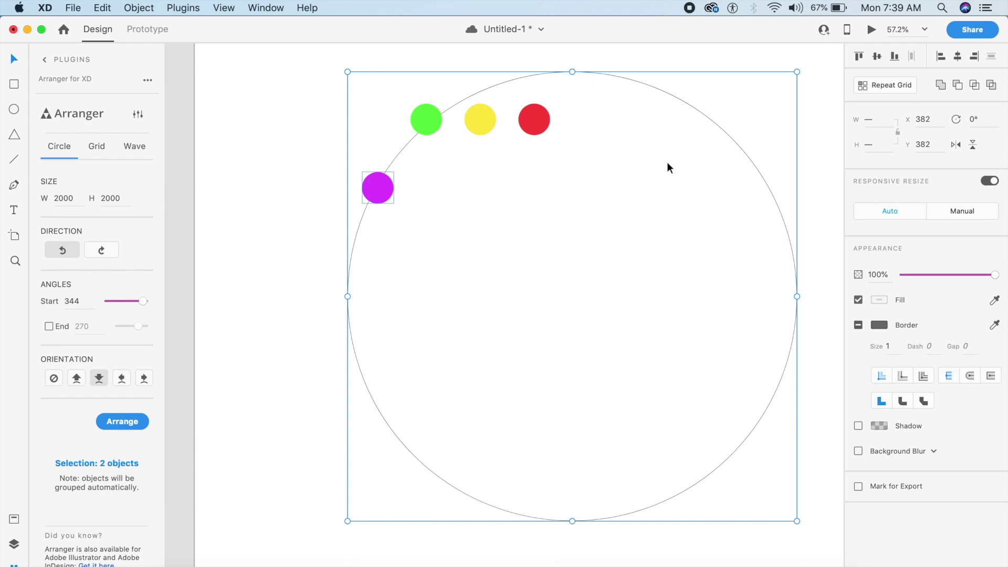
pyautogui.press('super+g')
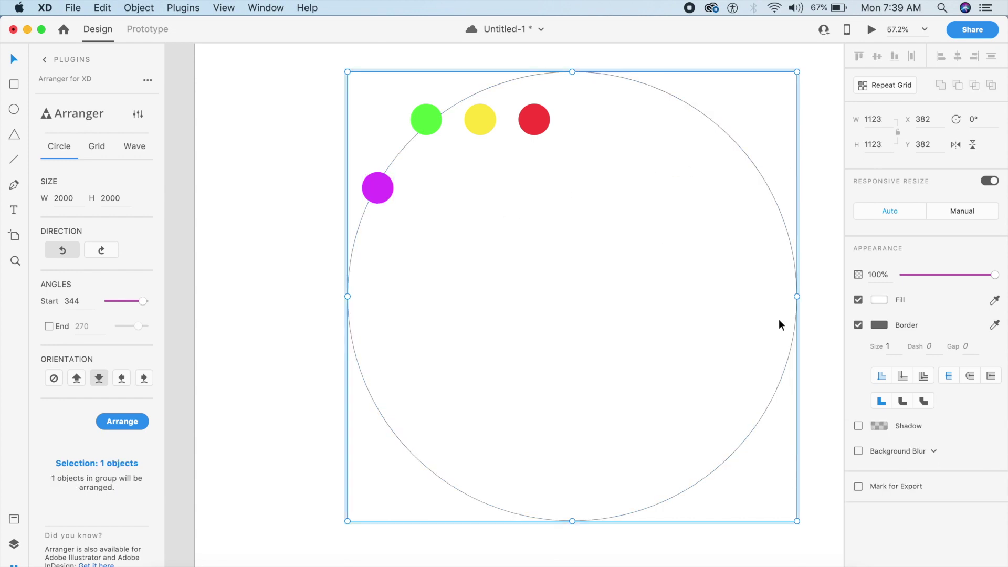
# - Set the opacity of the large circle inside the magenta group to 0%
pyautogui.moveTo(951, 278); pyautogui.dragTo(730, 280)
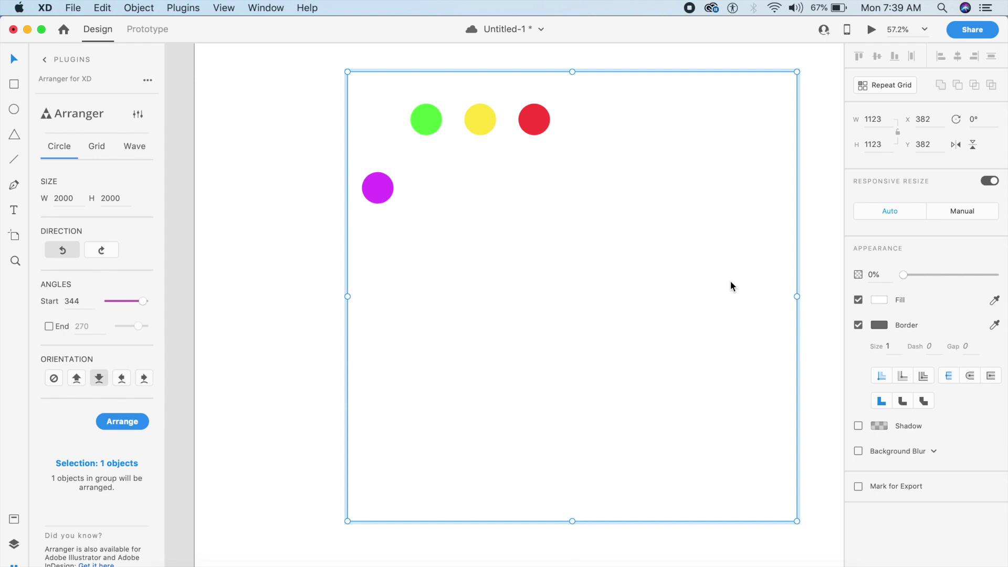
pyautogui.click(319, 262)
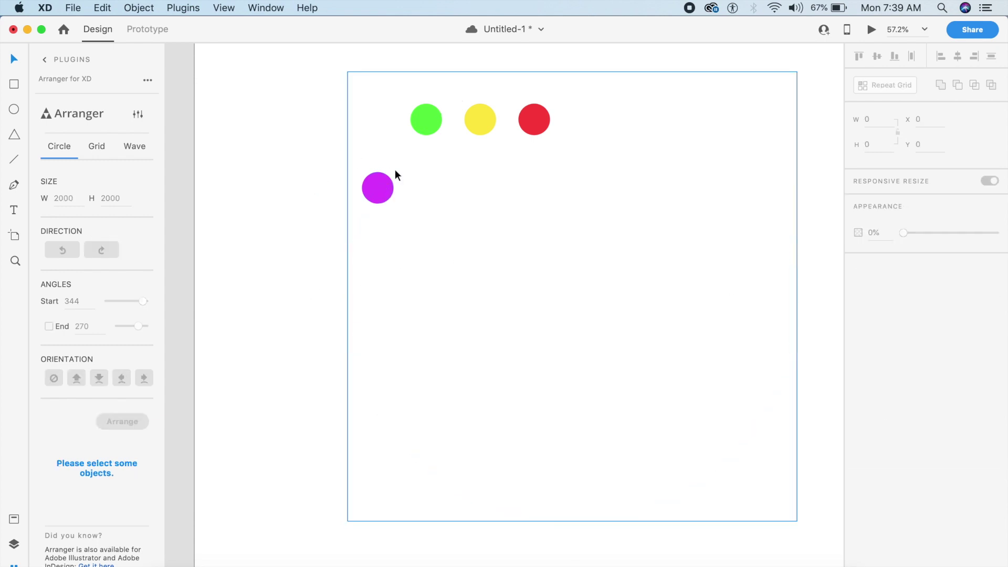
# - Duplicate the magenta group toward the lower right and recolor the copy's small circle by sampling the green circle
pyautogui.click(433, 115)
pyautogui.click(383, 195)
pyautogui.moveTo(382, 196); pyautogui.dragTo(466, 215)
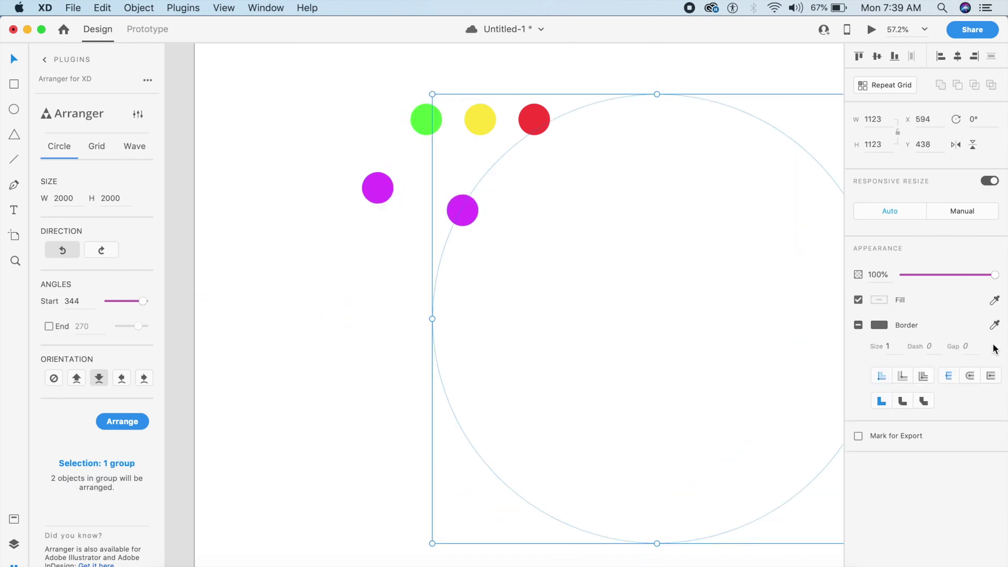
pyautogui.doubleClick(471, 213)
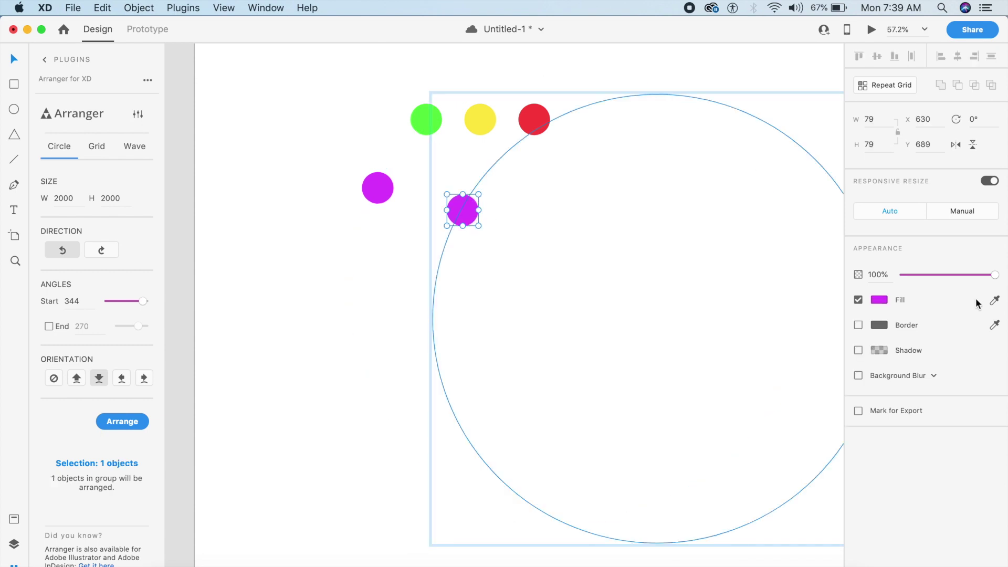
pyautogui.click(995, 302)
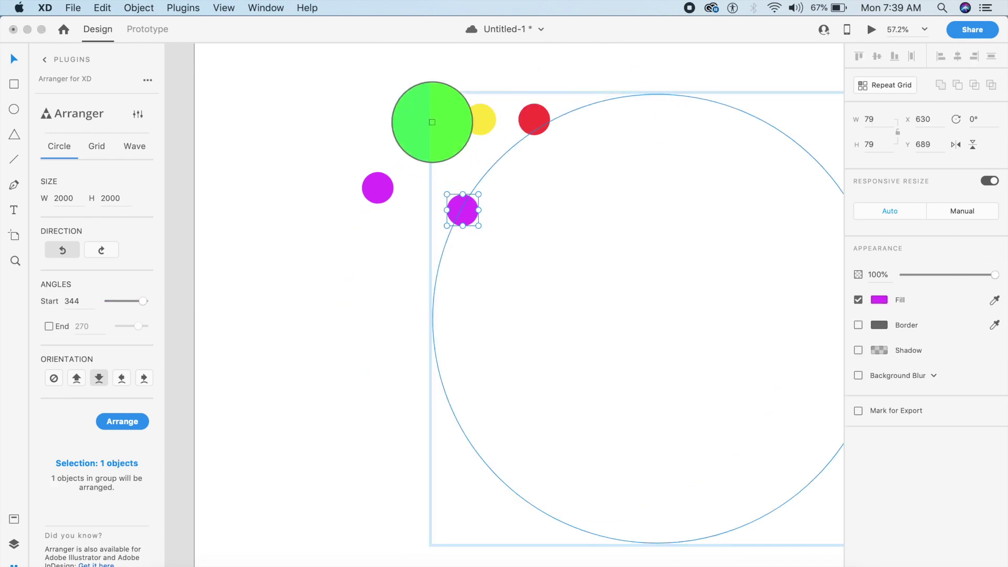
pyautogui.click(434, 113)
pyautogui.click(401, 158)
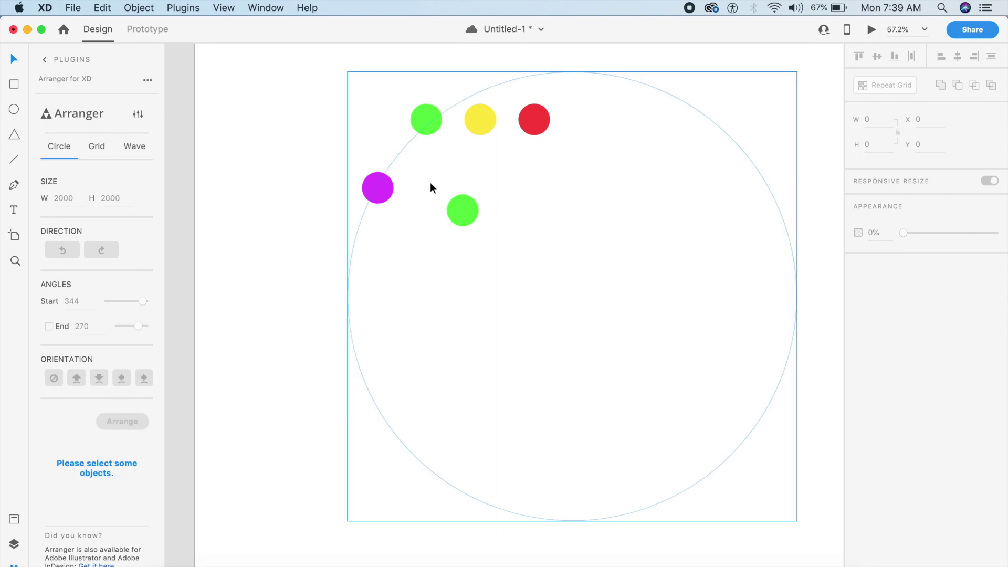
# - Duplicate the green group toward the lower left and recolor the copy's small circle by sampling the red circle
pyautogui.moveTo(463, 215); pyautogui.dragTo(368, 266)
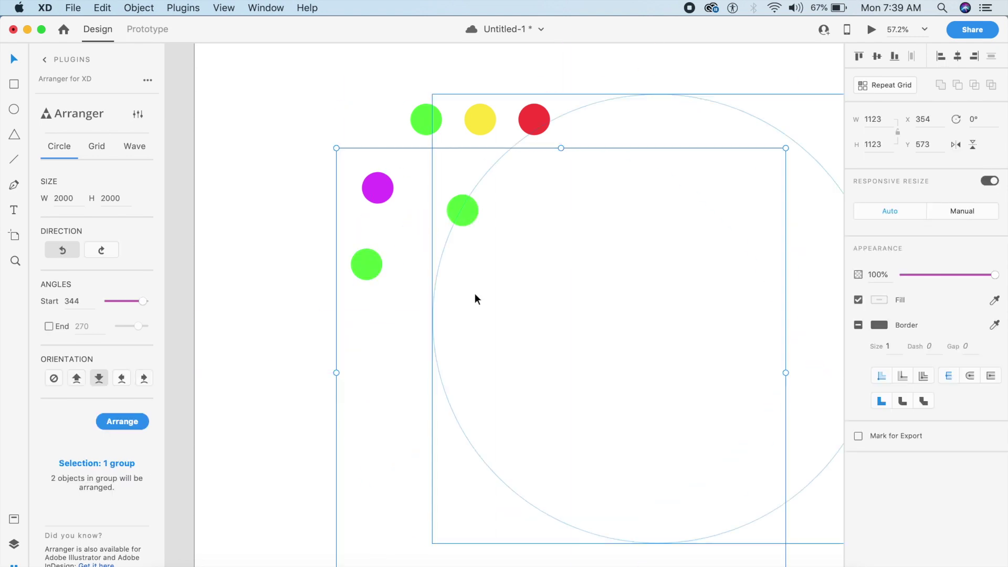
pyautogui.click(360, 266)
pyautogui.click(995, 300)
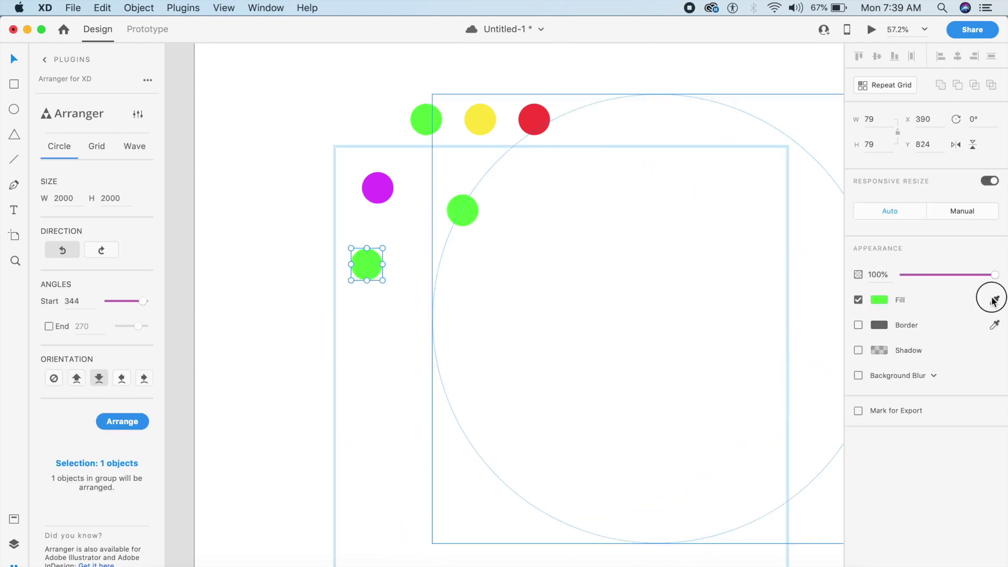
pyautogui.click(529, 123)
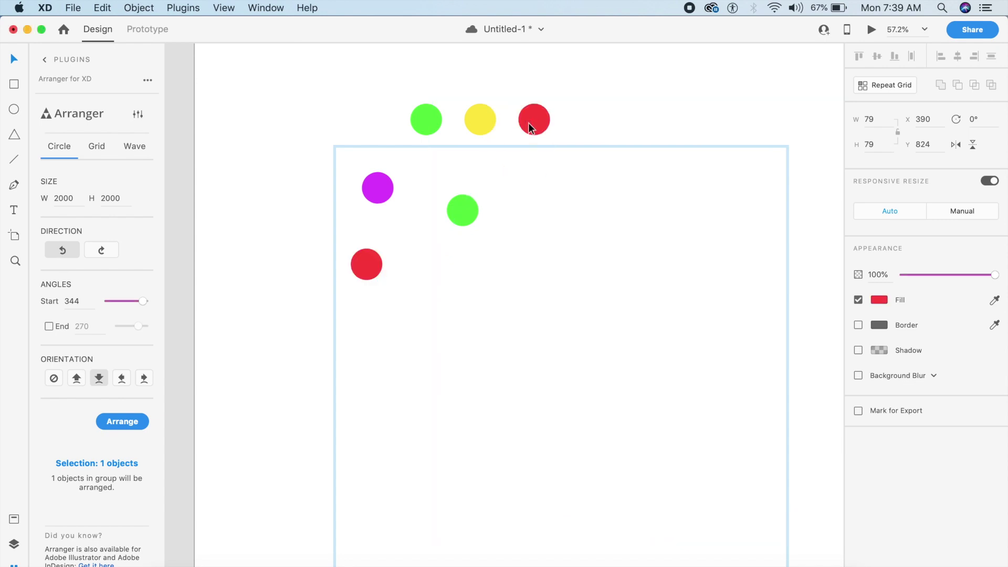
pyautogui.click(342, 270)
# - Duplicate the red group toward the upper right and fill the copy's small circle with the sample yellow
pyautogui.moveTo(376, 272); pyautogui.dragTo(486, 247)
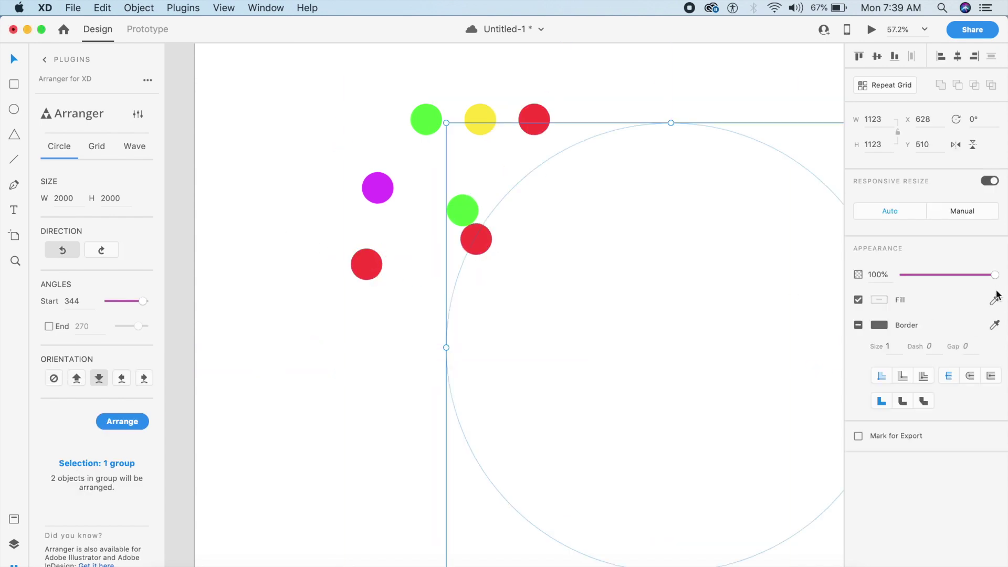
pyautogui.click(469, 251)
pyautogui.press('super+z')
# - Delete the loose green, yellow and red circles above the groups
pyautogui.keyDown('shift'); pyautogui.click(524, 126); pyautogui.keyUp('shift')
pyautogui.press('Delete')
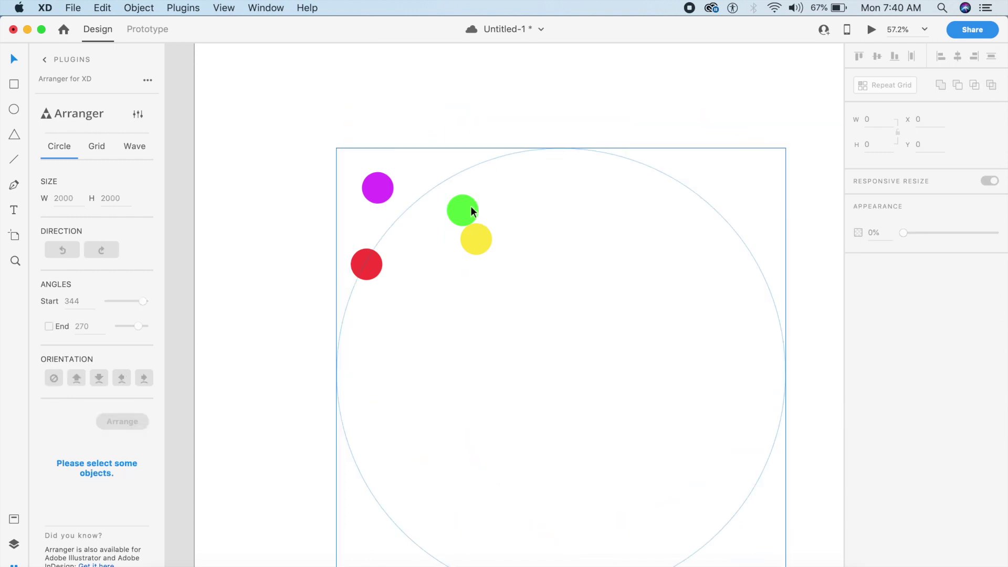
pyautogui.click(471, 207)
# - Align all four circle groups to each other's vertical and horizontal centers so they stack exactly
pyautogui.scroll(-3, 471, 206)
pyautogui.moveTo(396, 140); pyautogui.dragTo(669, 422)
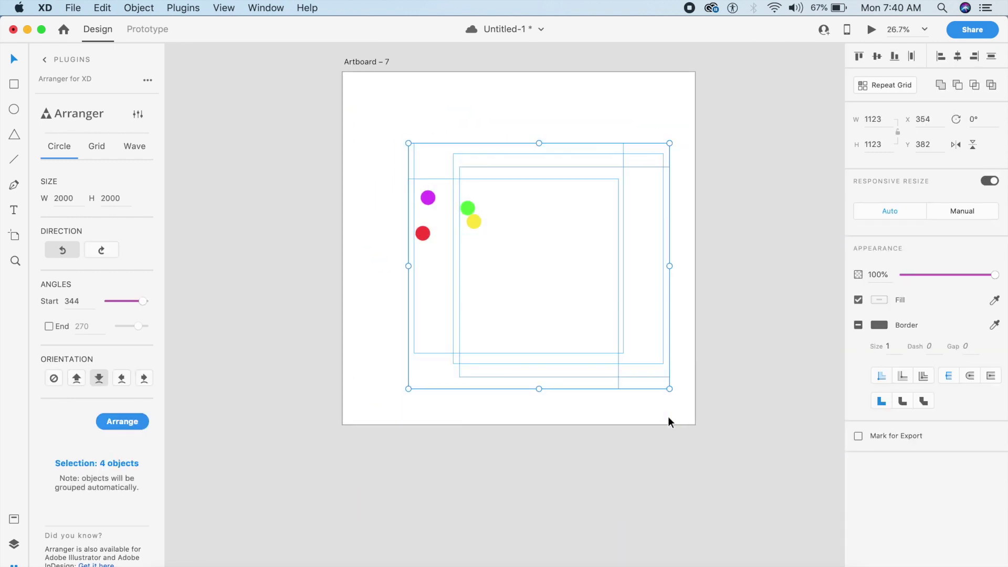
pyautogui.click(879, 56)
pyautogui.click(956, 56)
pyautogui.click(567, 90)
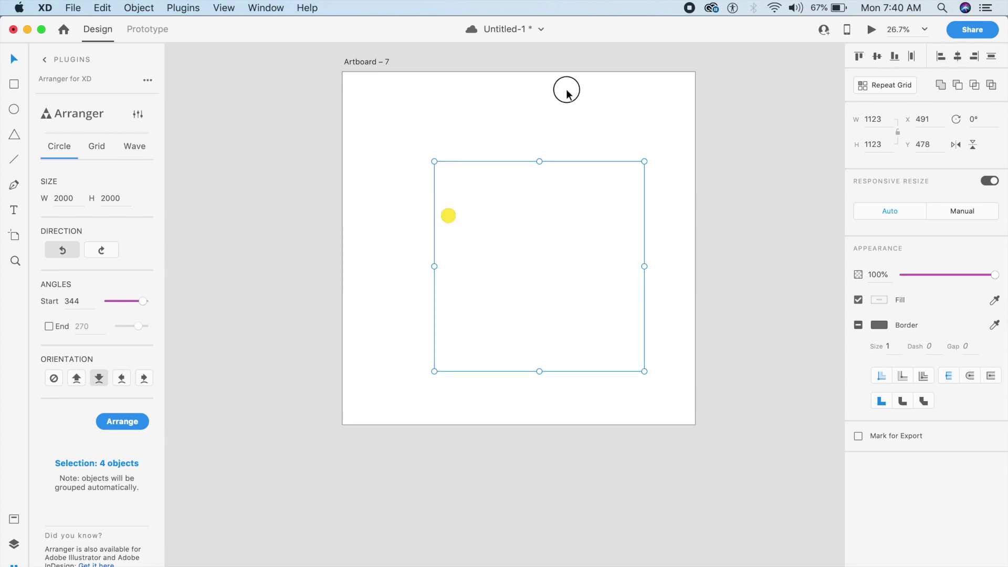
# - Rotate the yellow circle's group to -8° so its dot sits beside the red one along the ring
pyautogui.click(447, 220)
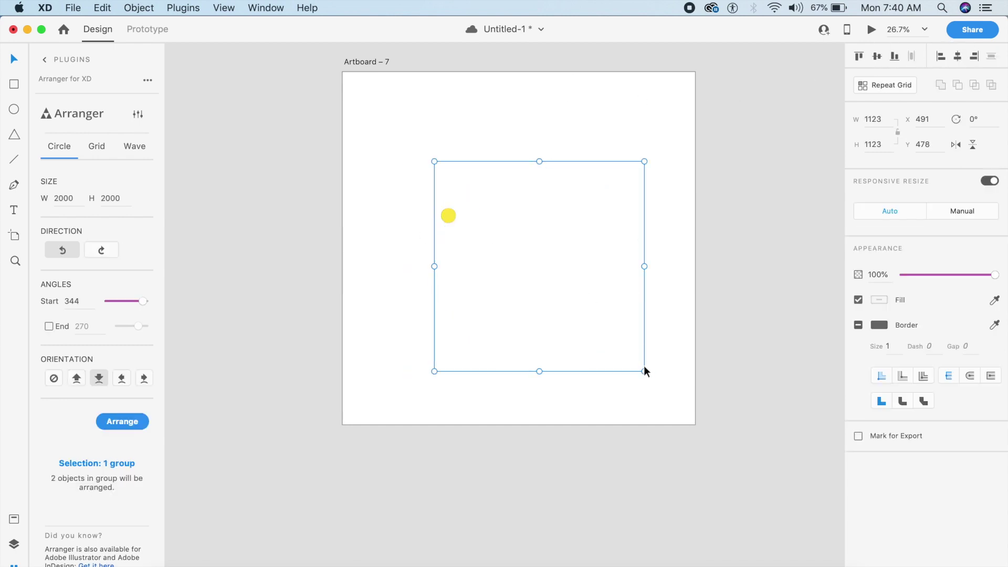
pyautogui.moveTo(647, 380); pyautogui.dragTo(671, 362)
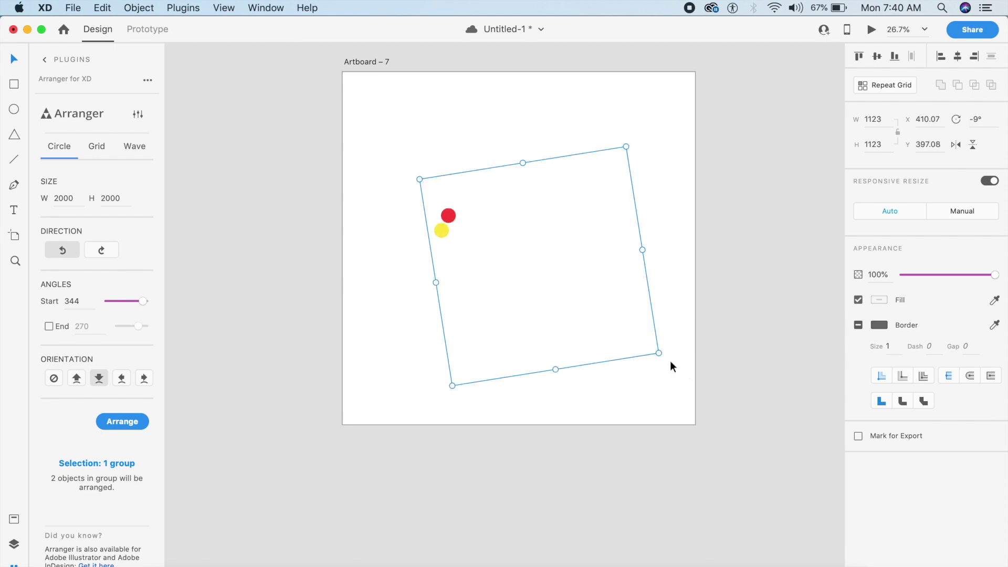
pyautogui.scroll(3, 670, 361)
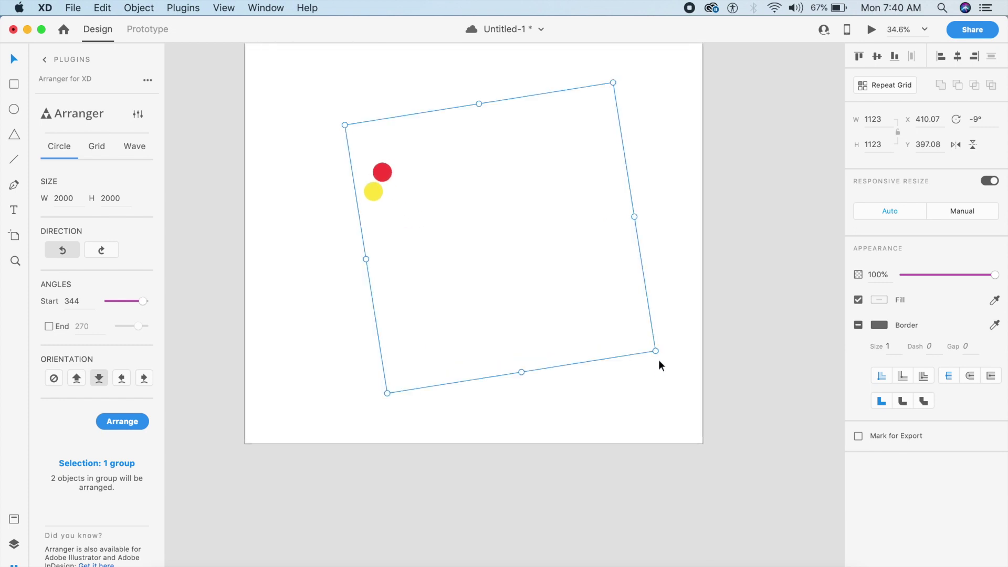
pyautogui.moveTo(658, 356); pyautogui.dragTo(659, 358)
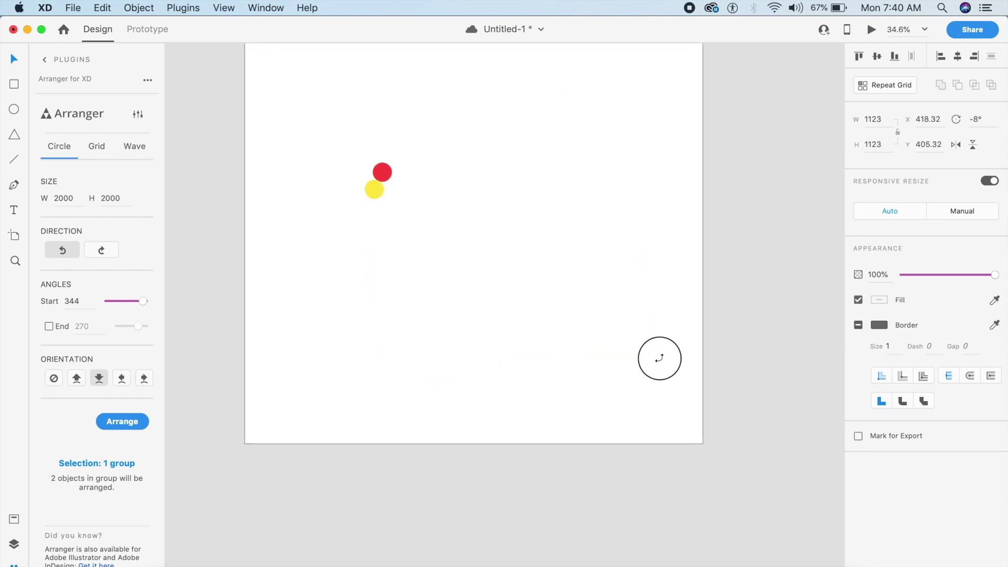
pyautogui.click(717, 329)
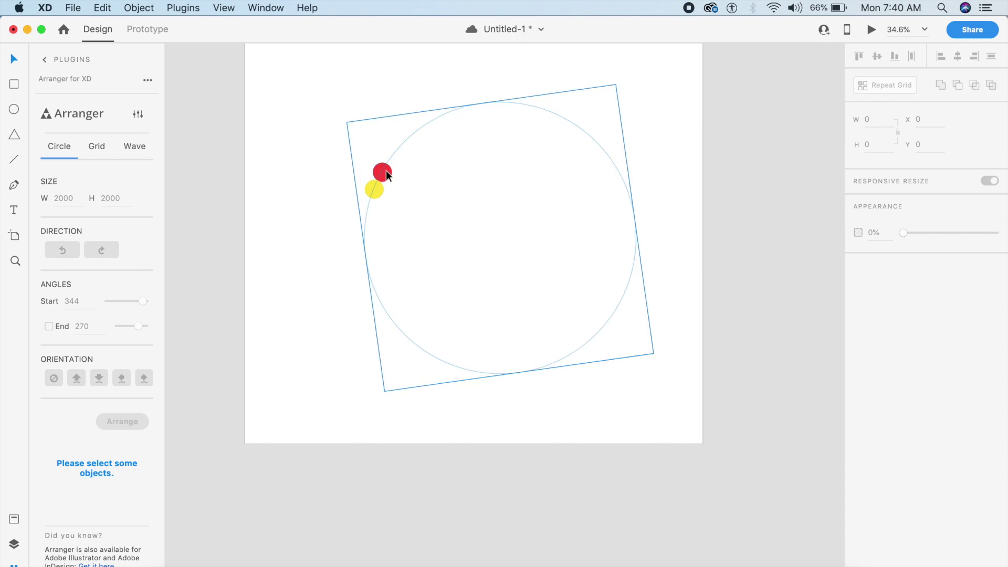
# - Select the next unrotated circle group in the stack and rotate it counterclockwise around the shared center
pyautogui.click(383, 172)
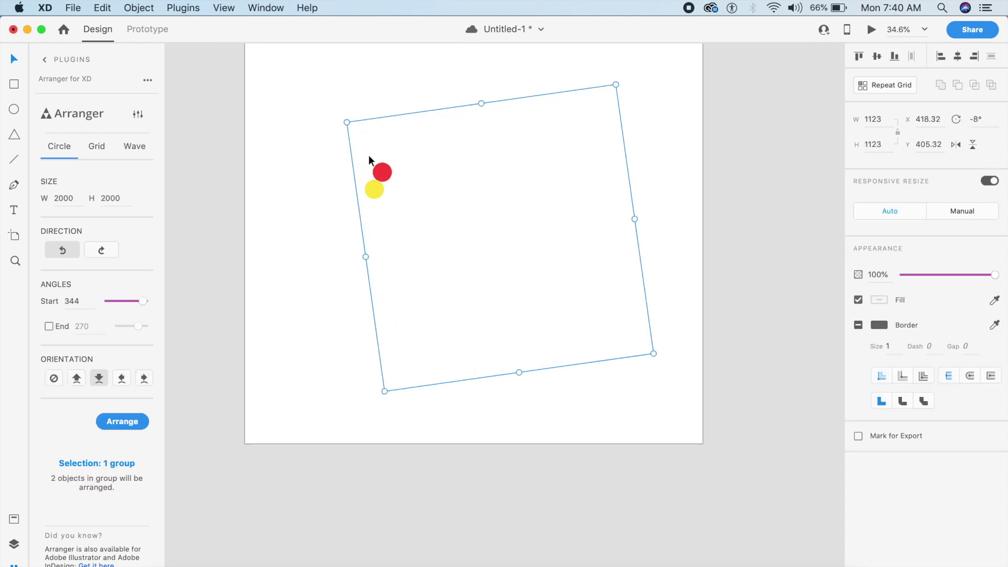
pyautogui.press('super+z')
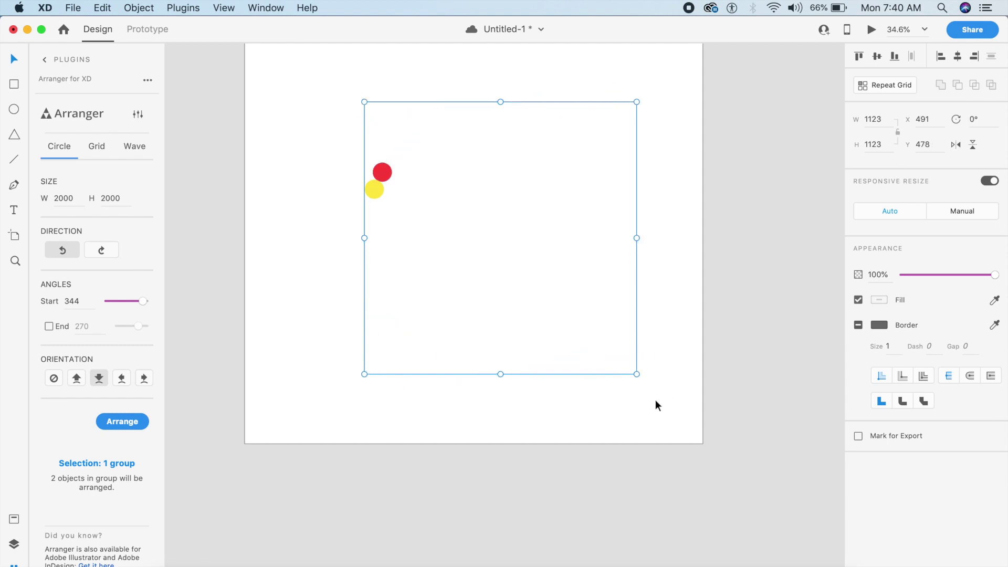
pyautogui.moveTo(642, 375); pyautogui.dragTo(660, 326)
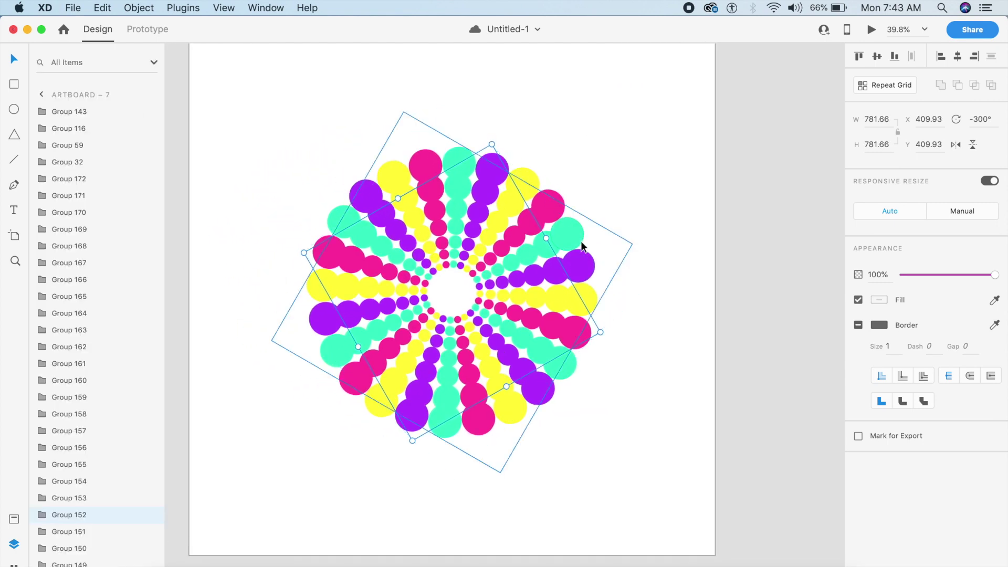
# - Try moving two of the turquoise circle groups out of the radial pattern, undoing each move
pyautogui.click(657, 218)
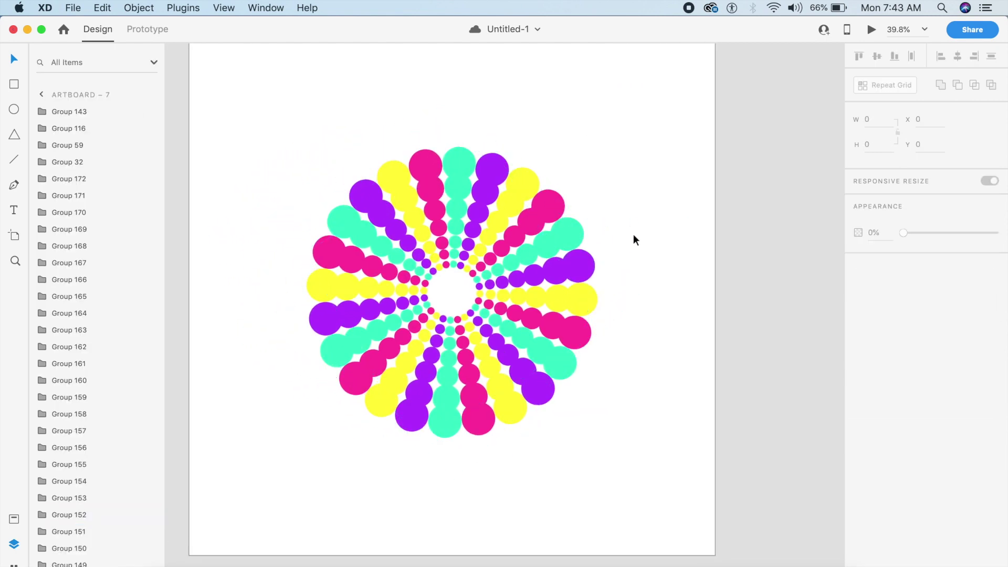
pyautogui.click(474, 346)
pyautogui.moveTo(474, 346); pyautogui.dragTo(655, 439)
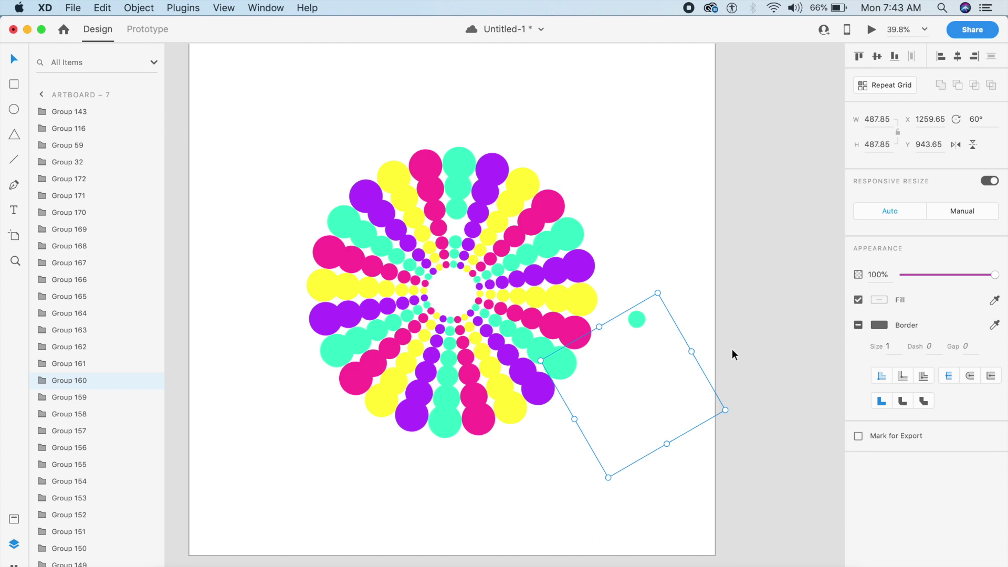
pyautogui.press('super+z')
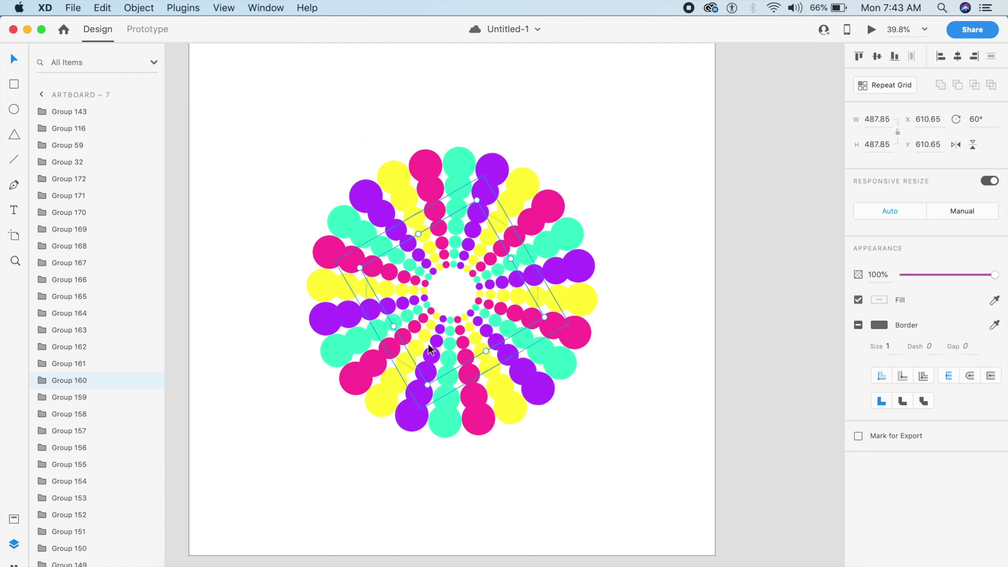
pyautogui.click(597, 401)
pyautogui.scroll(-2, 640, 354)
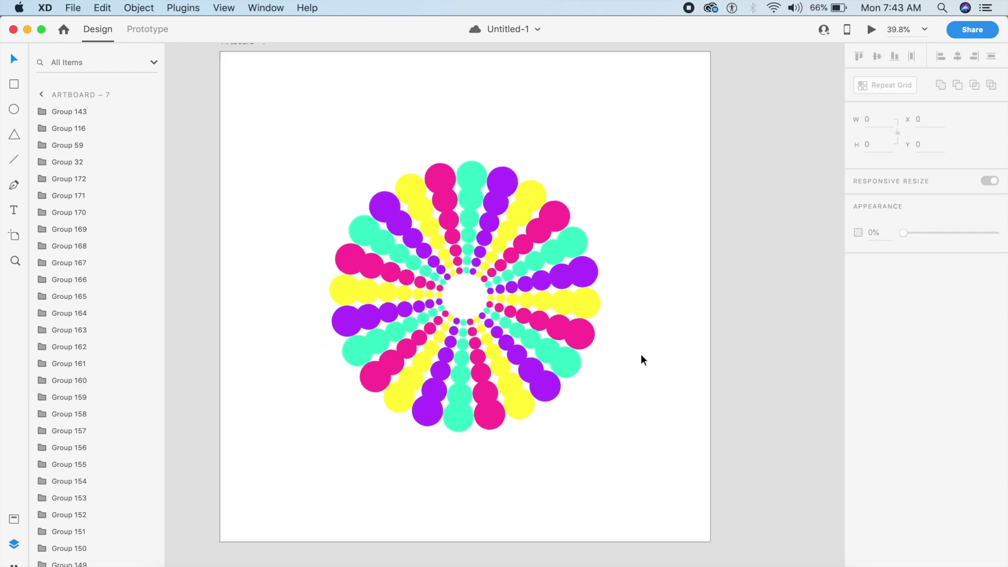
pyautogui.moveTo(356, 284); pyautogui.dragTo(217, 428)
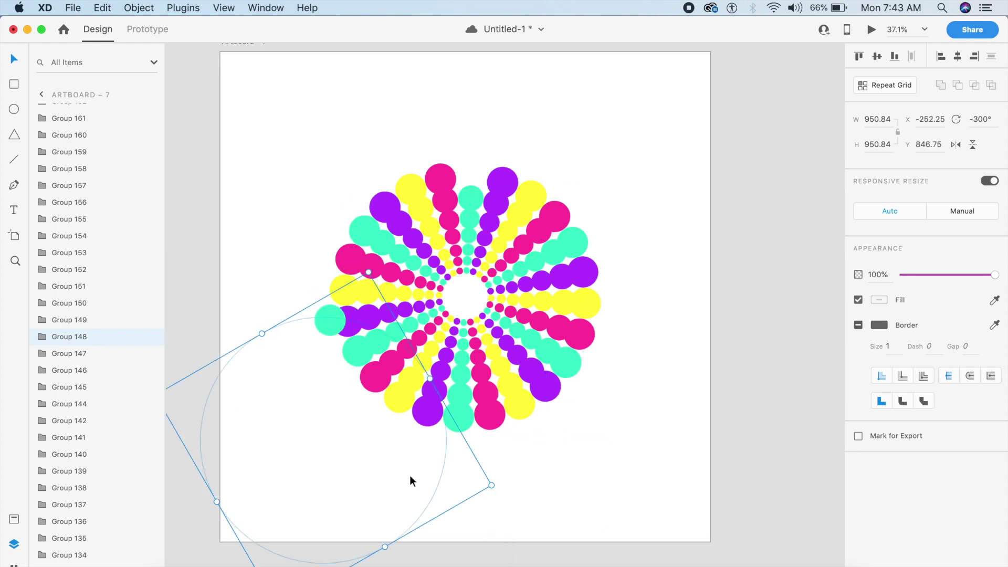
pyautogui.press('super+z')
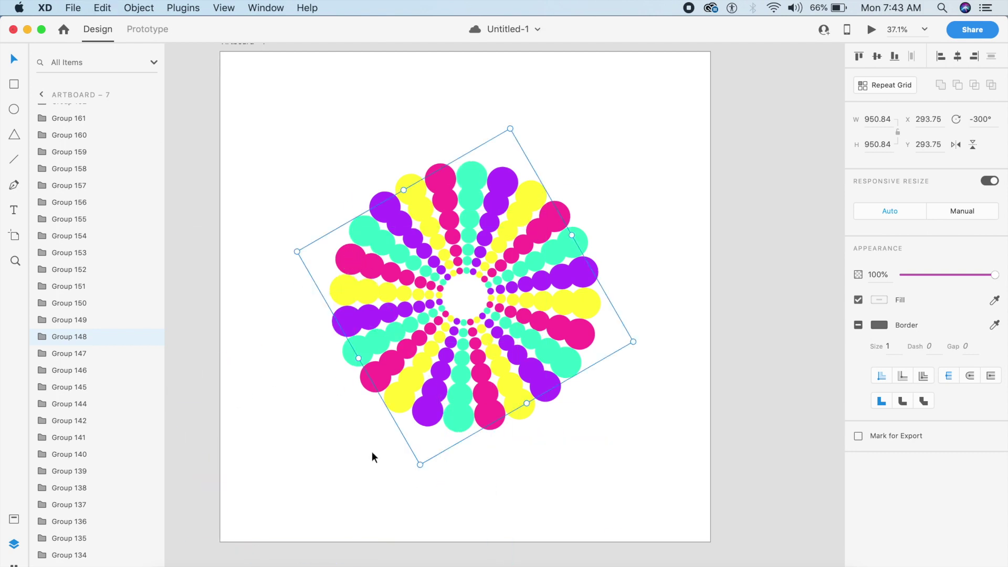
# - Duplicate Artboard – 7 with its full radial dot pattern
pyautogui.click(679, 427)
pyautogui.click(679, 427)
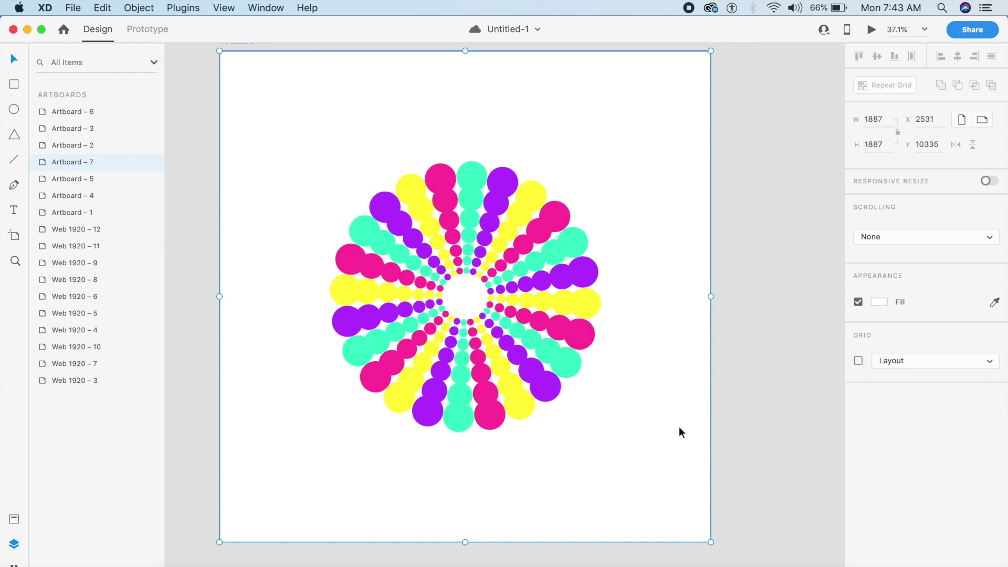
pyautogui.press('super+d')
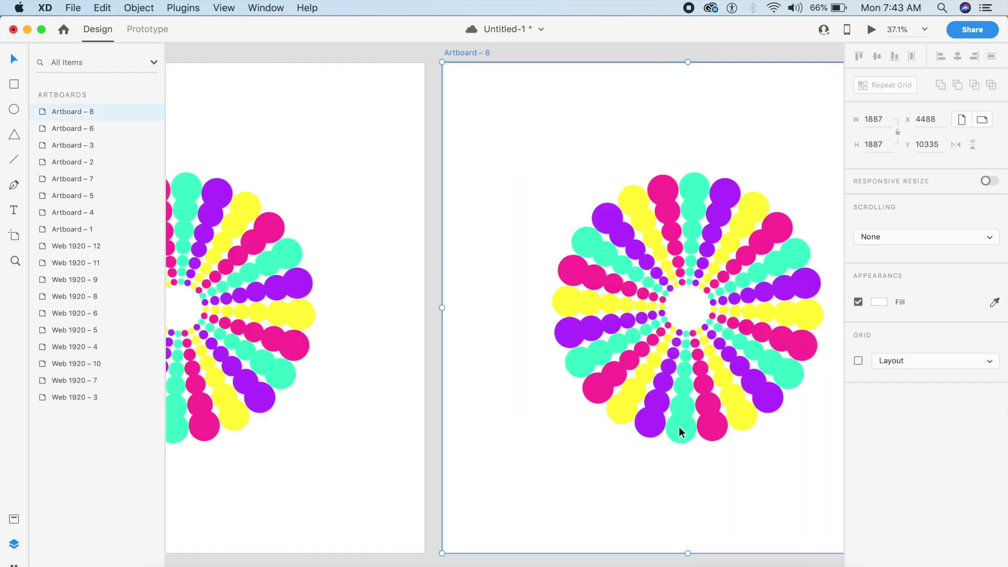
pyautogui.click(658, 432)
pyautogui.moveTo(674, 416); pyautogui.dragTo(313, 127)
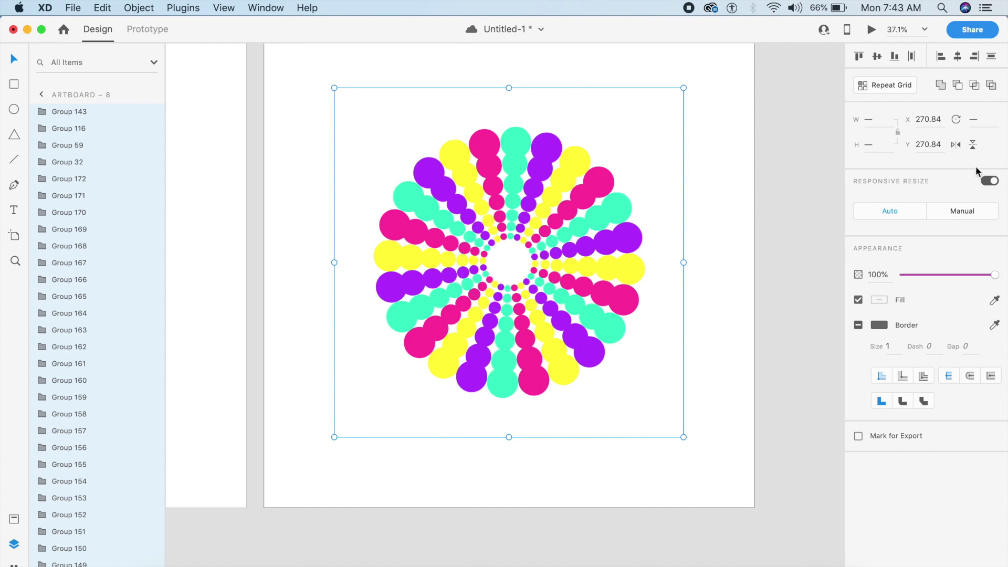
pyautogui.click(980, 118)
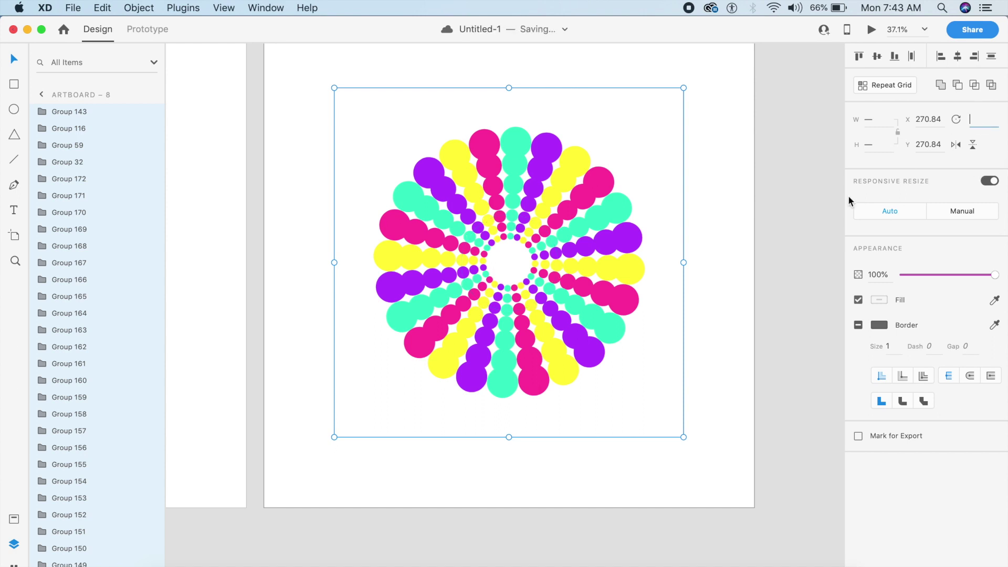
pyautogui.click(717, 259)
pyautogui.click(610, 267)
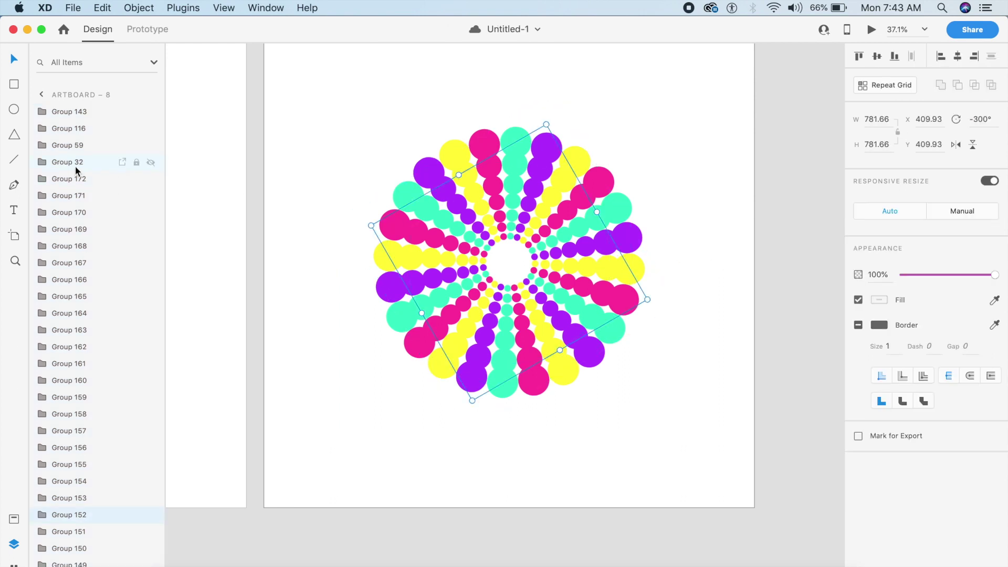
# - Select the groups from Group 143 down to Group 83 on Artboard – 8 and set their rotation to 0°
pyautogui.click(83, 110)
pyautogui.scroll(-20, 53, 274)
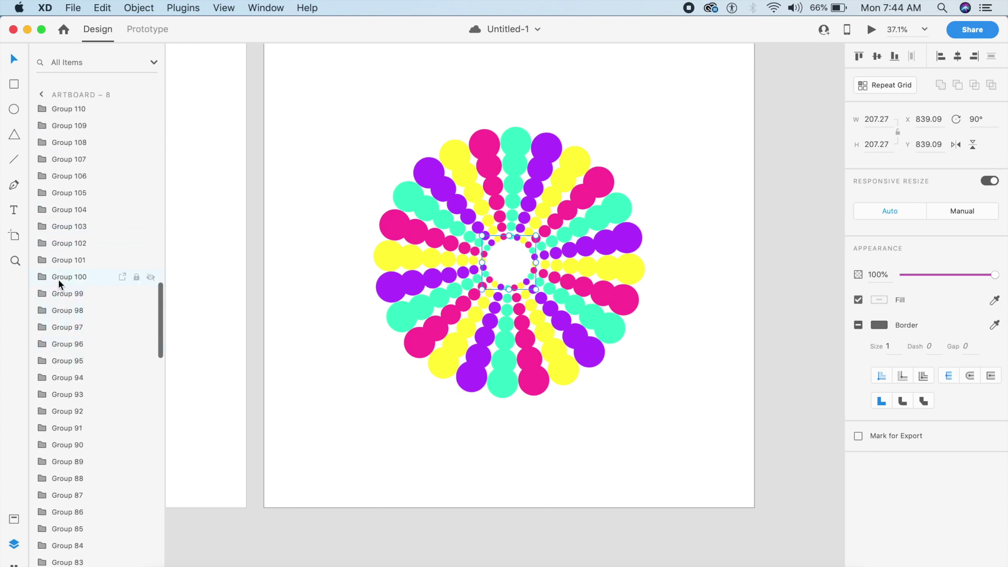
pyautogui.scroll(-10, 58, 279)
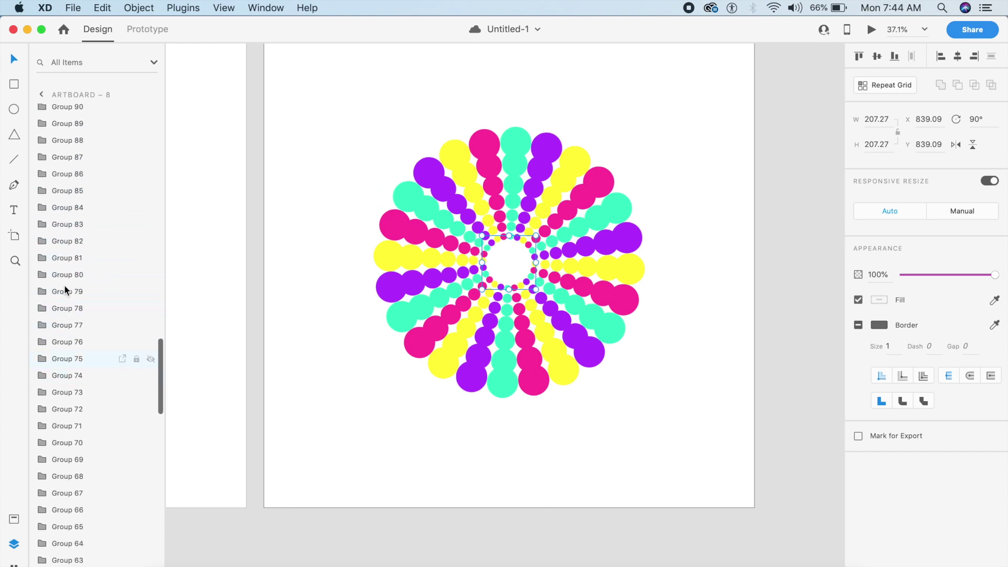
pyautogui.click(66, 228)
pyautogui.scroll(20, 66, 229)
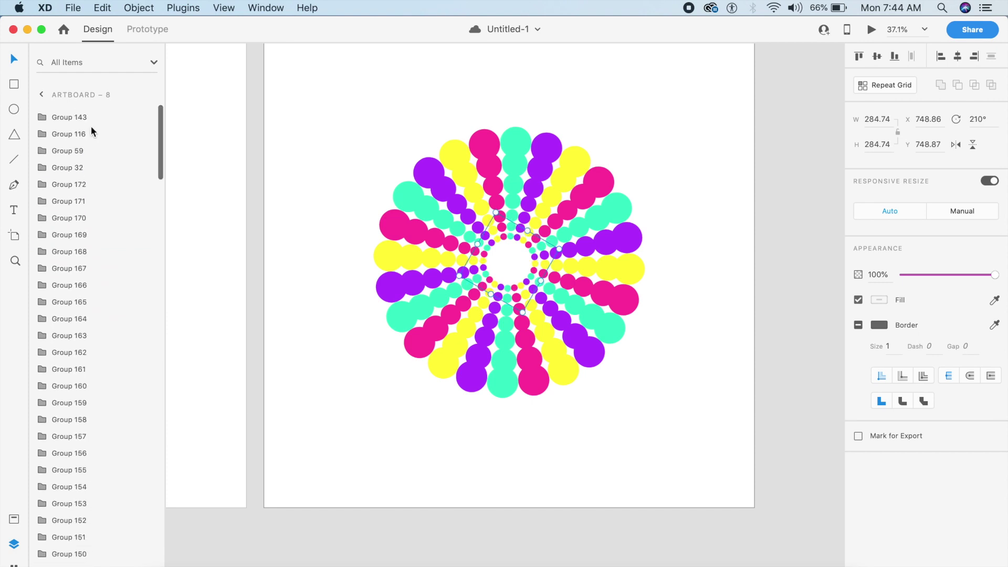
pyautogui.press('super+a')
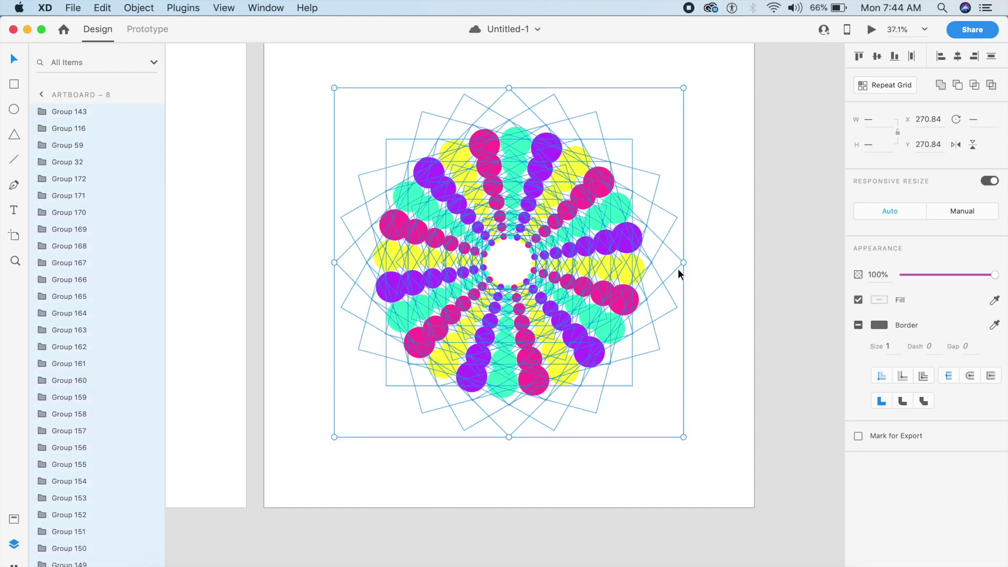
pyautogui.click(981, 120)
pyautogui.press('Return')
# - Select the remaining groups from Group 82 to the end of Artboard – 8 and set their rotation to 360°
pyautogui.scroll(-15, 49, 328)
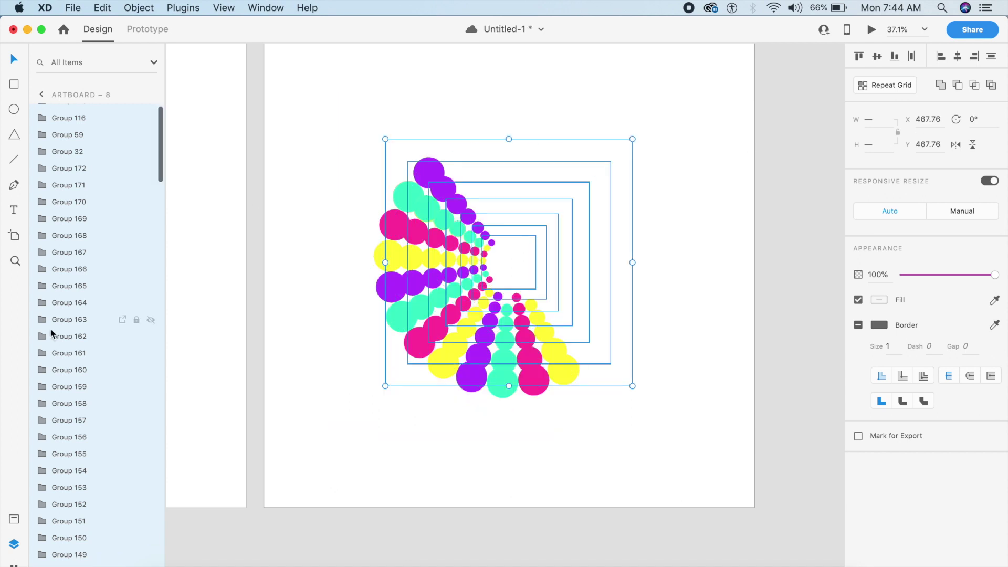
pyautogui.scroll(-15, 51, 331)
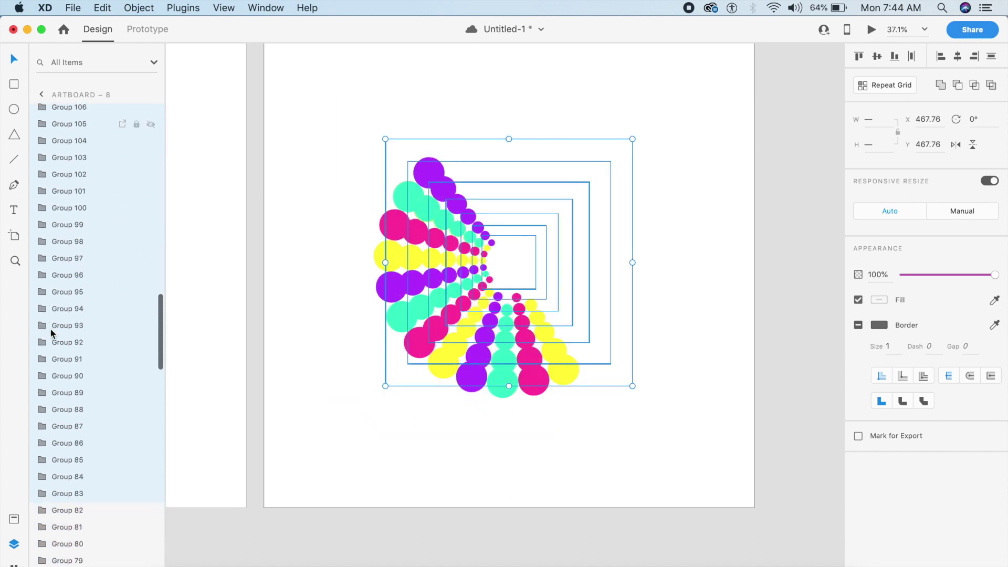
pyautogui.click(84, 271)
pyautogui.scroll(-15, 84, 275)
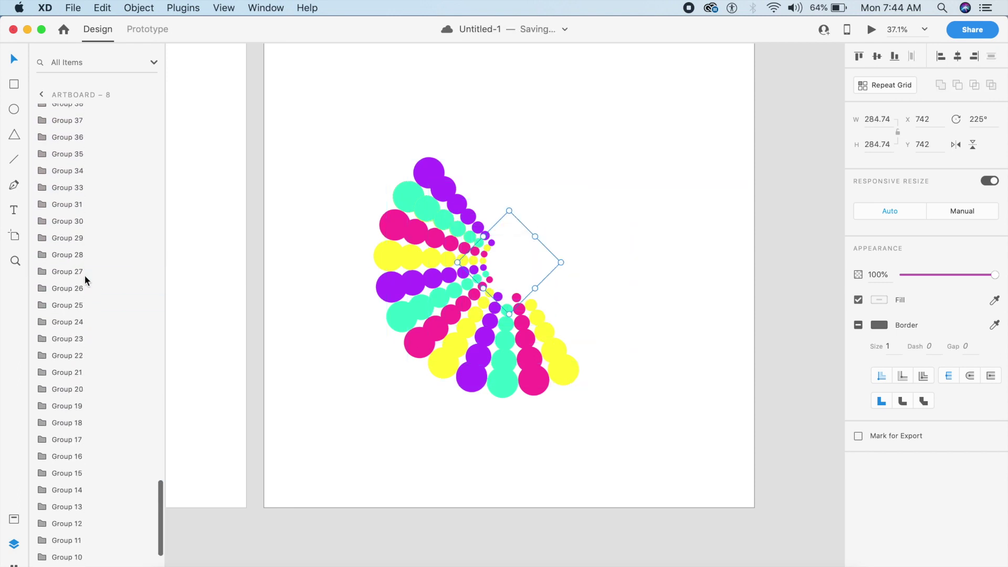
pyautogui.keyDown('shift'); pyautogui.click(87, 555); pyautogui.keyUp('shift')
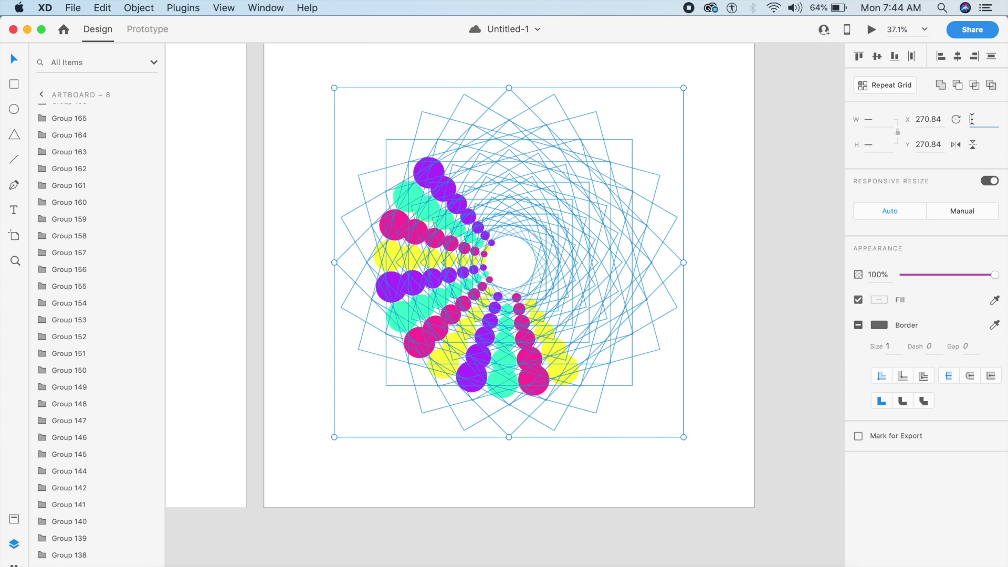
pyautogui.press('Return')
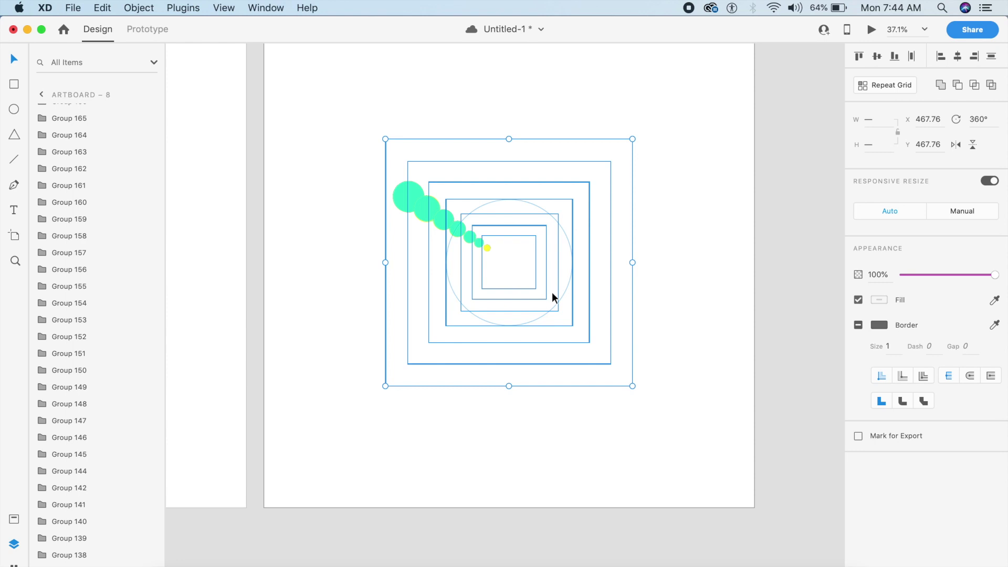
# - Link Artboard – 7 to Artboard – 8 with a Tap trigger, Auto-Animate, Ease In-Out and 4 s duration, and link Artboard – 8 back identically
pyautogui.scroll(-3, 363, 260)
pyautogui.scroll(-3, 355, 270)
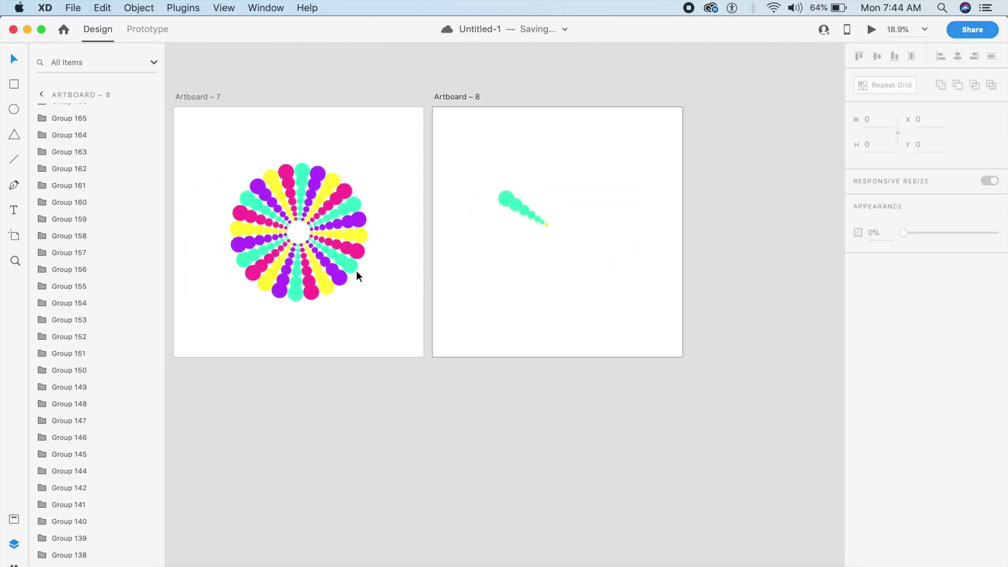
pyautogui.click(383, 215)
pyautogui.click(138, 29)
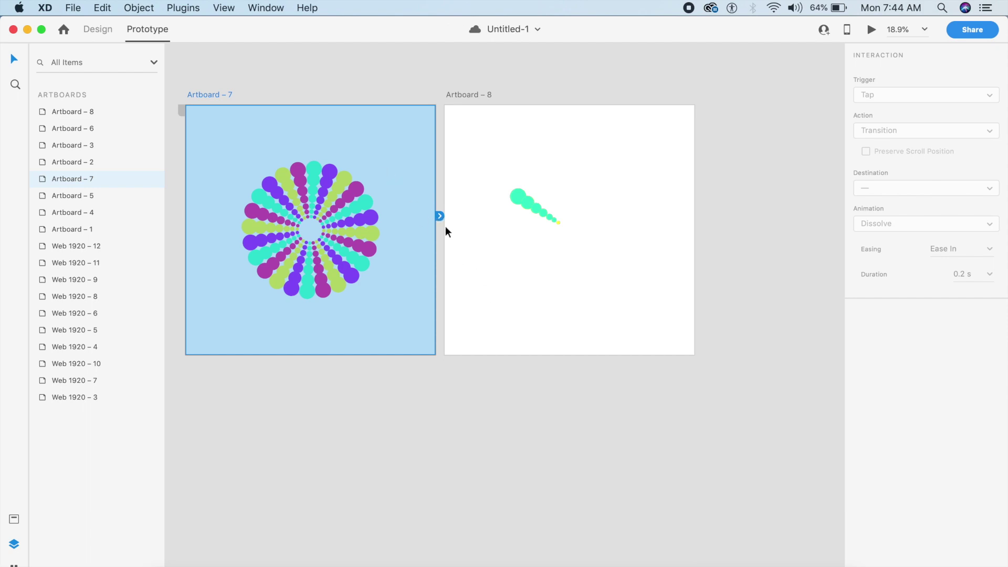
pyautogui.moveTo(440, 216); pyautogui.dragTo(578, 208)
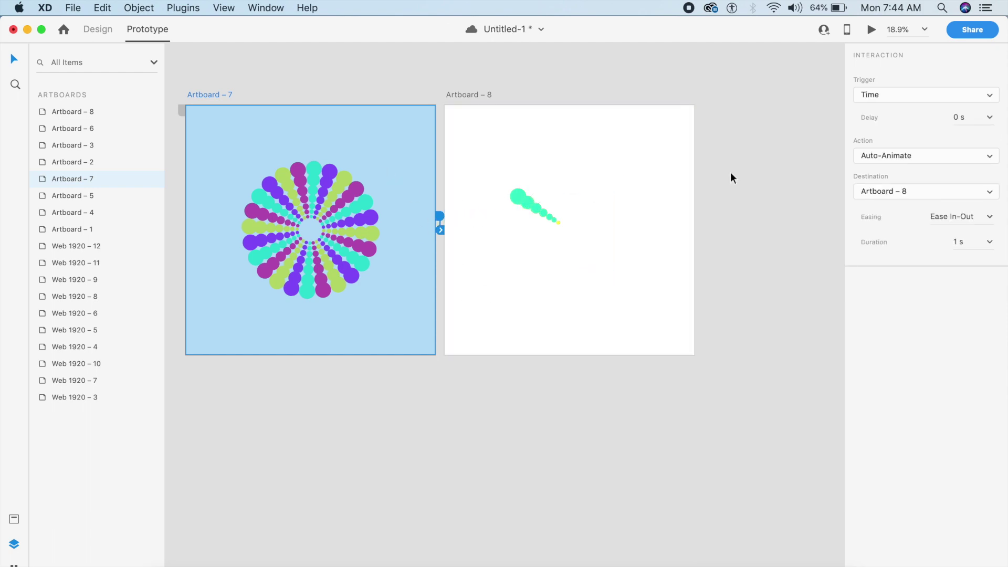
pyautogui.click(950, 91)
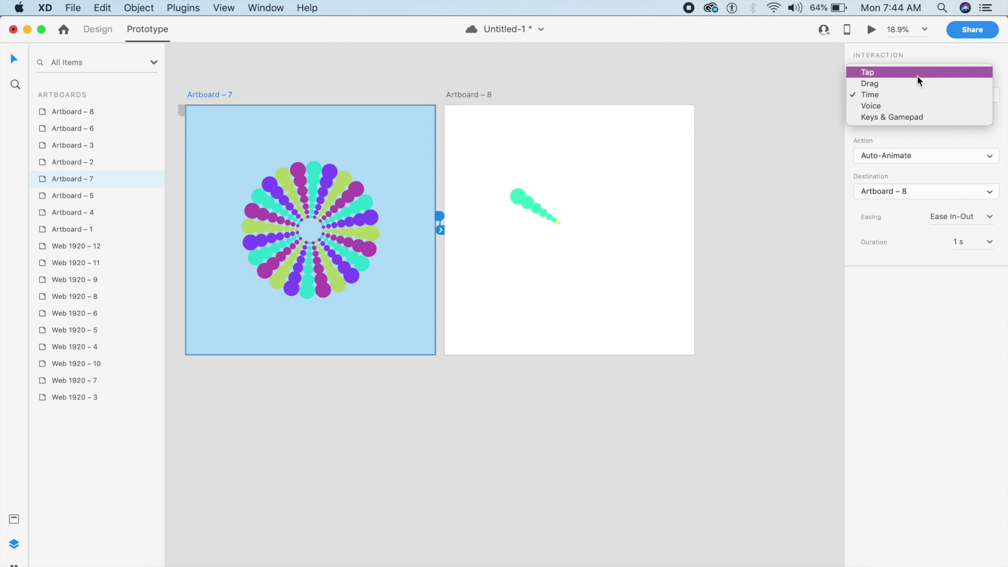
pyautogui.click(918, 73)
pyautogui.click(974, 216)
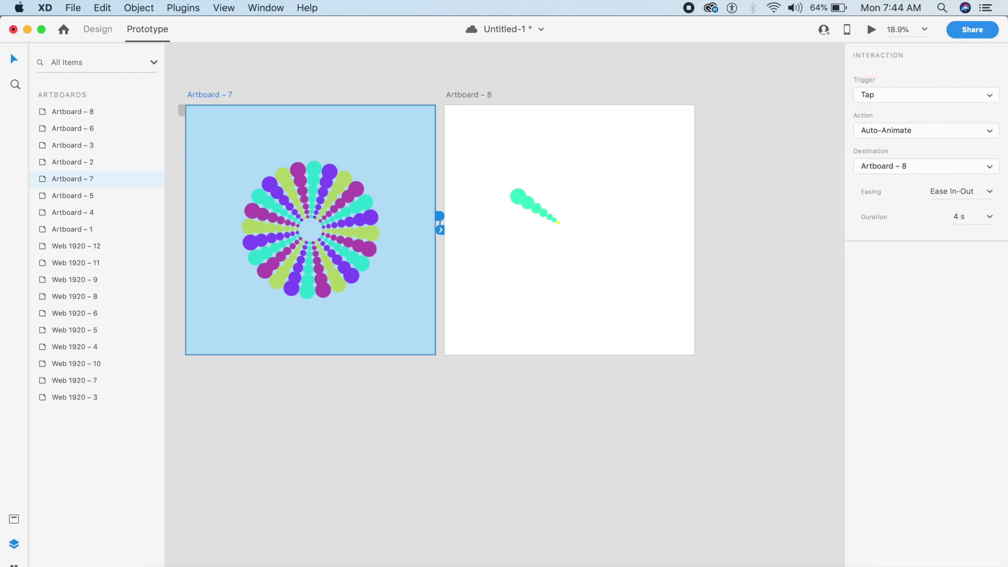
pyautogui.click(491, 244)
pyautogui.moveTo(700, 220); pyautogui.dragTo(363, 304)
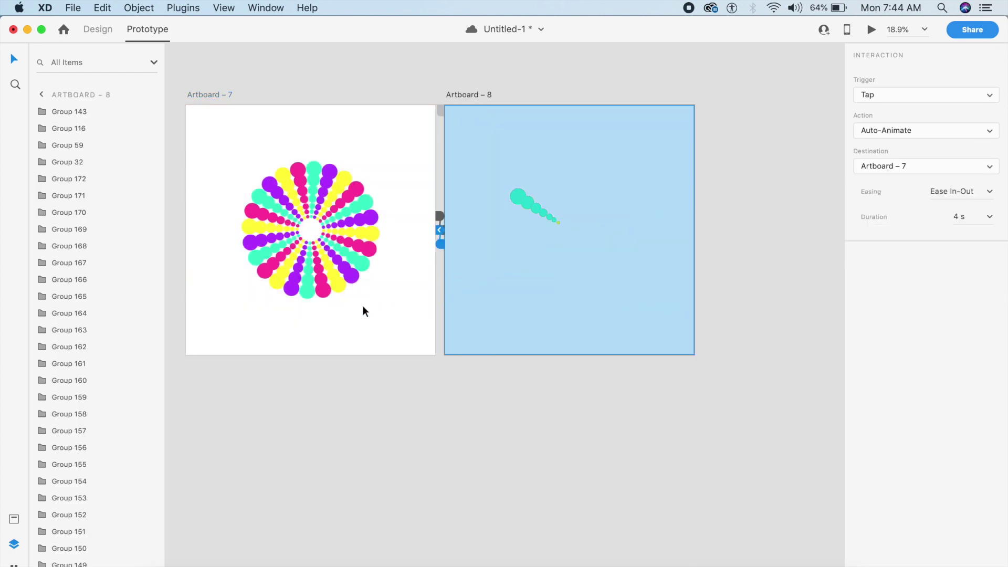
# - Preview the prototype from Artboard – 7, play the transition to Artboard – 8 and back, and close the preview
pyautogui.click(426, 220)
pyautogui.click(870, 30)
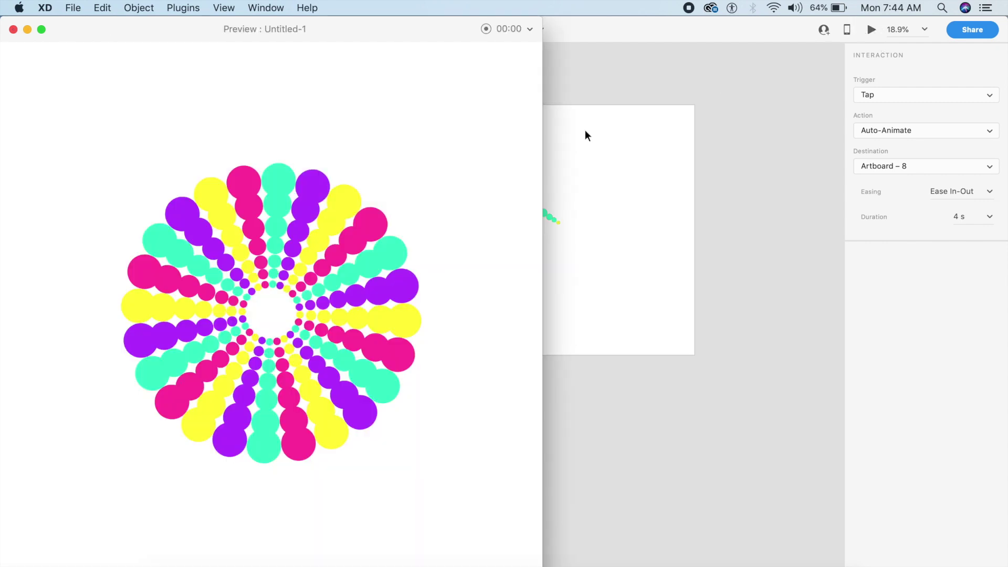
pyautogui.click(330, 290)
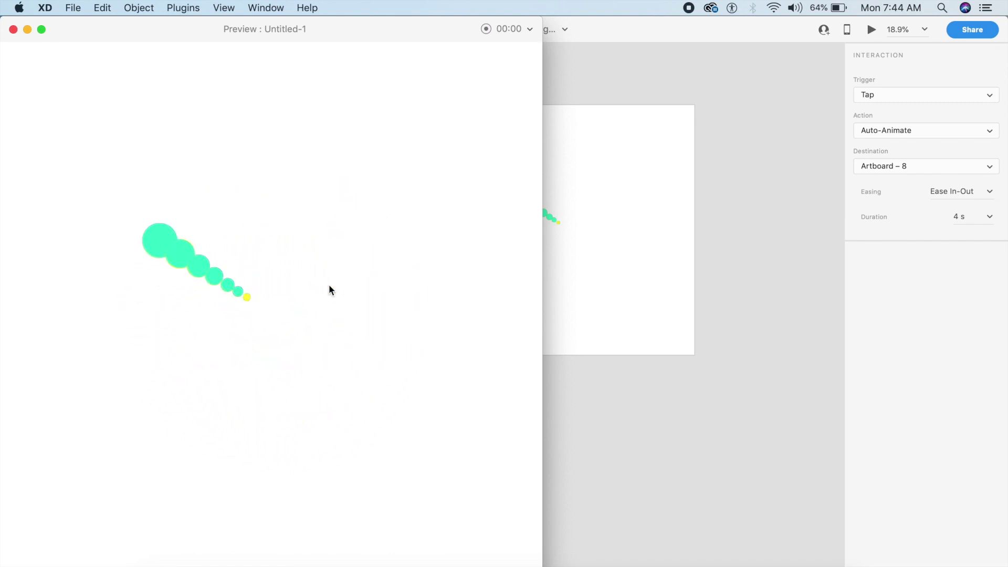
pyautogui.click(330, 288)
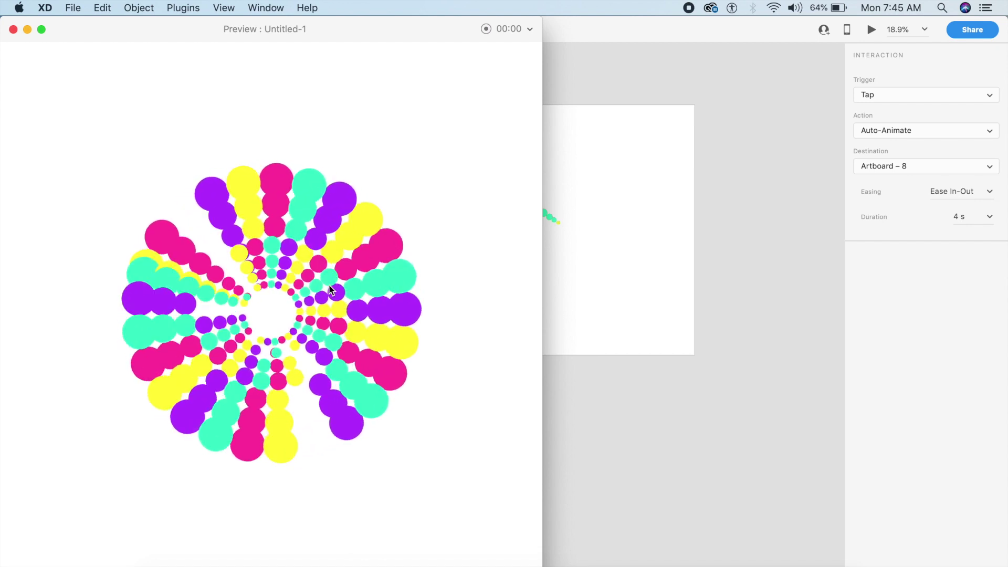
pyautogui.click(13, 30)
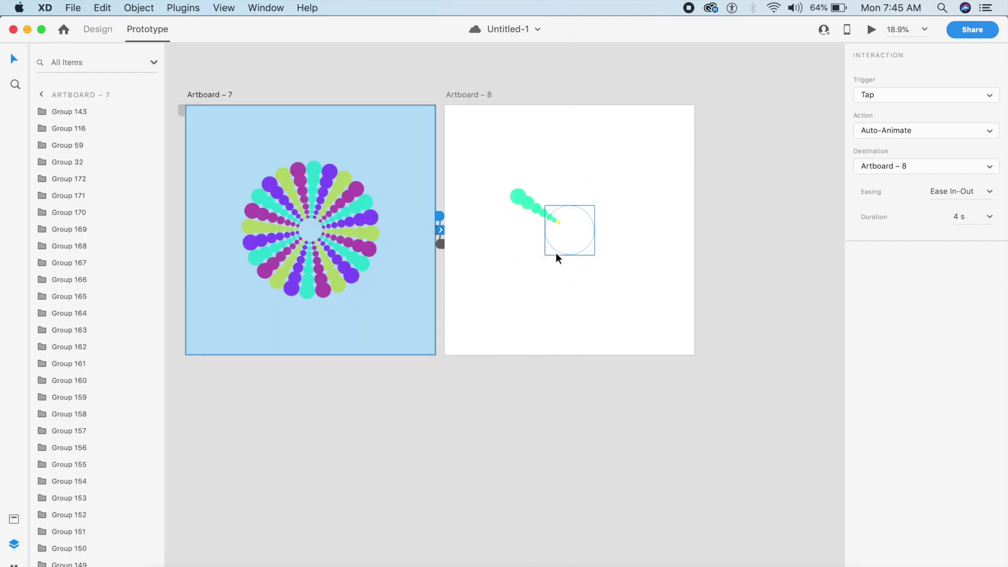
pyautogui.scroll(5, 555, 253)
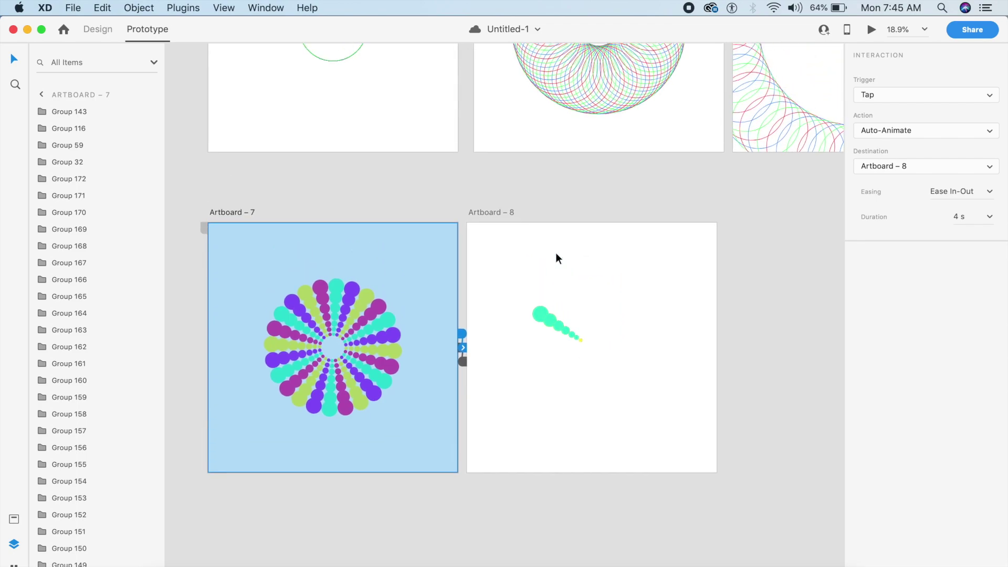